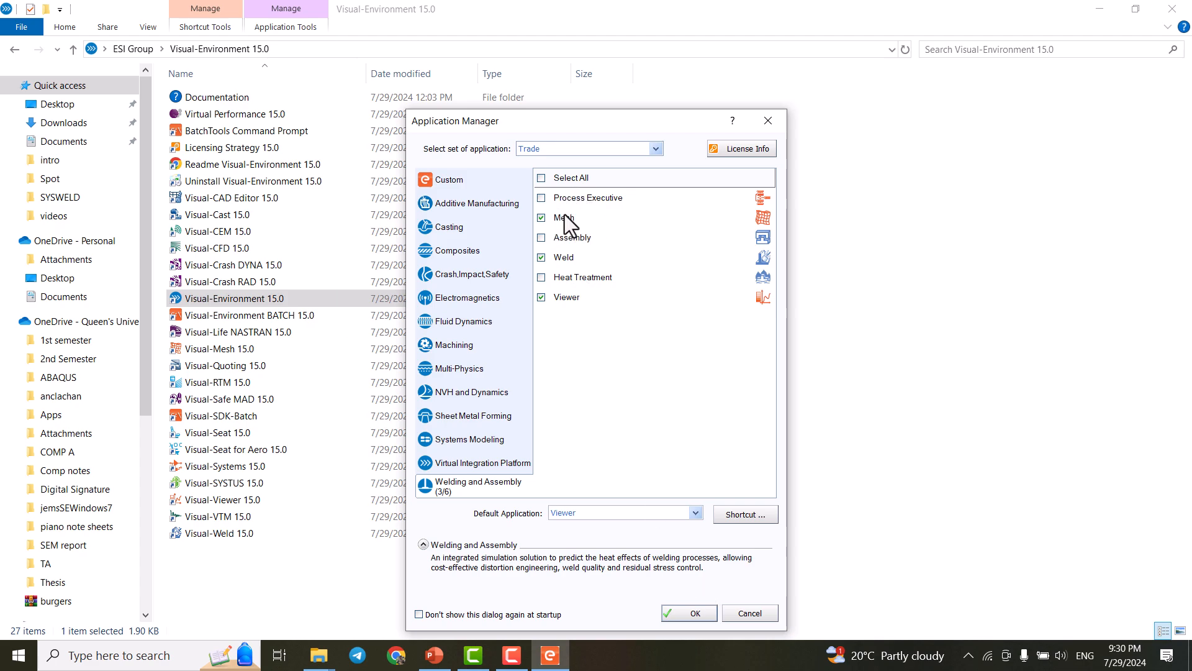
Exclude Mesh from the Welding and Assembly applications and launch the environment with Weld and Viewer
left_click(539, 219)
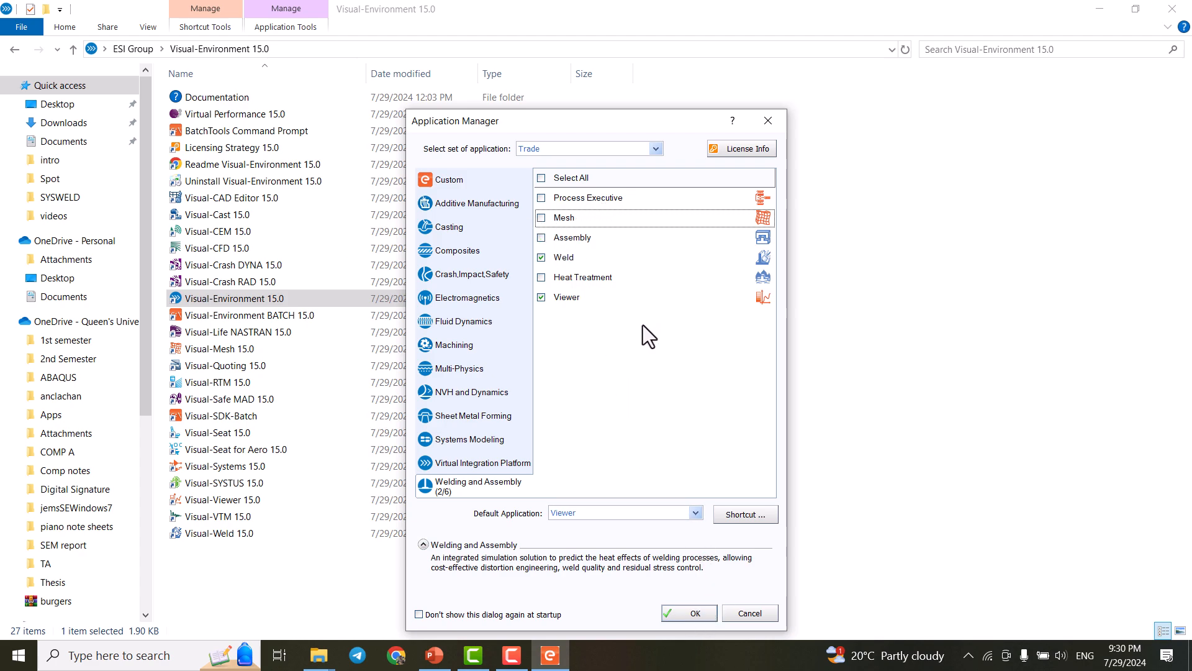
left_click(684, 613)
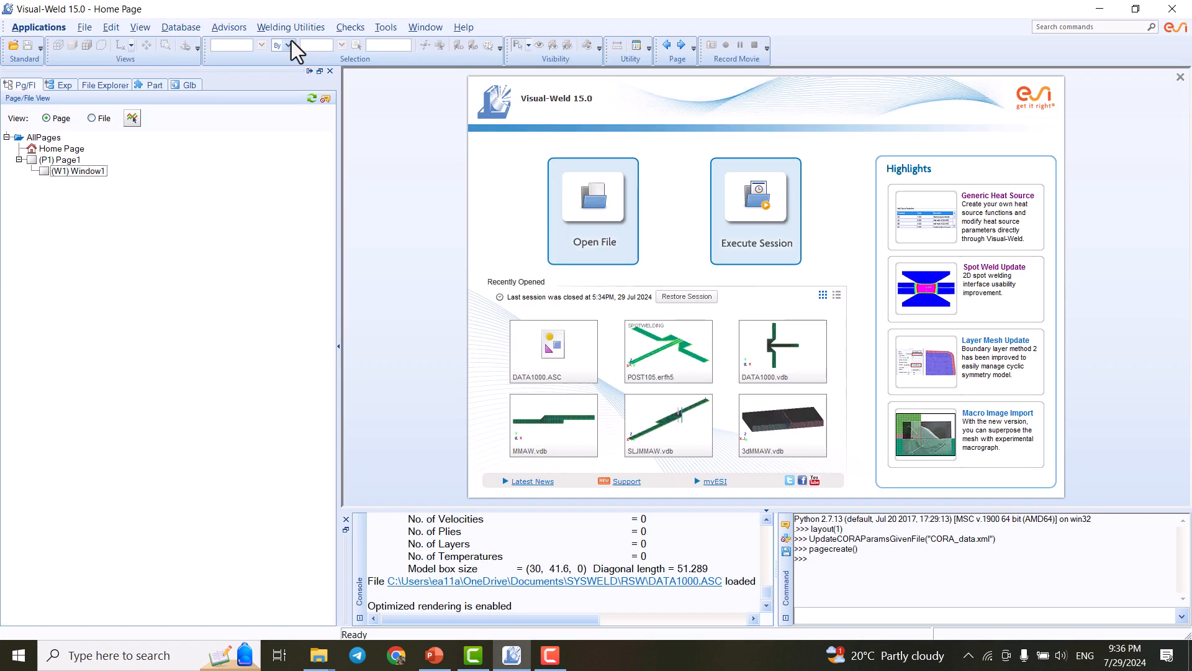
Check the solver language and path in the solver settings, leaving them as they are
left_click(299, 26)
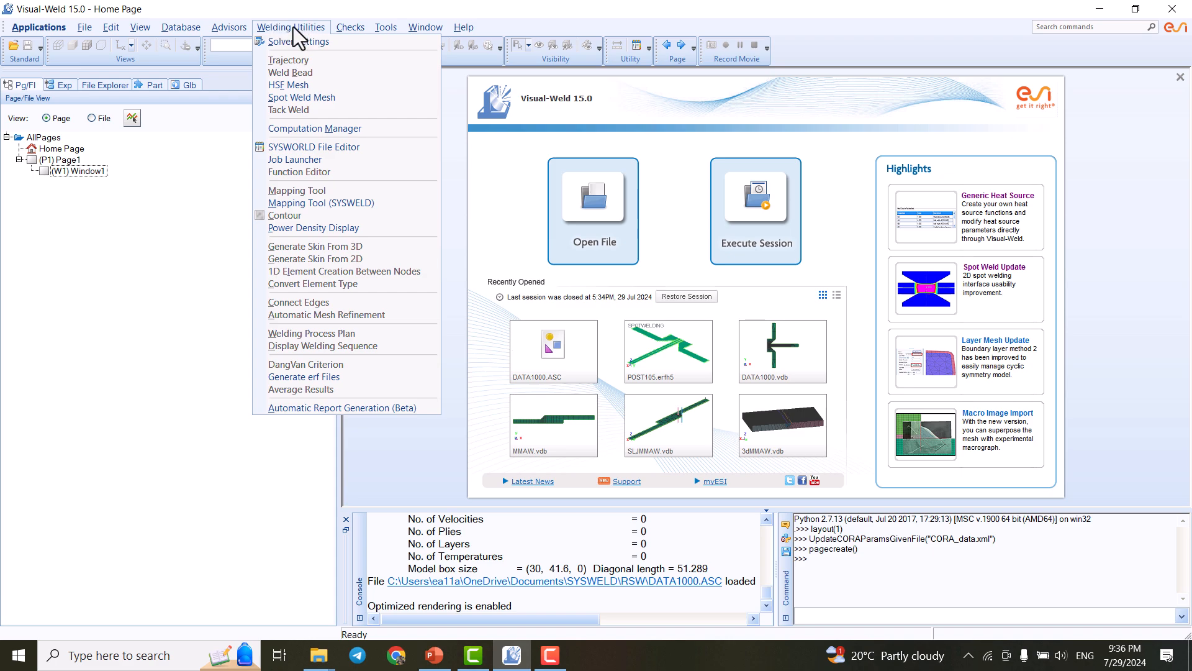
left_click(296, 42)
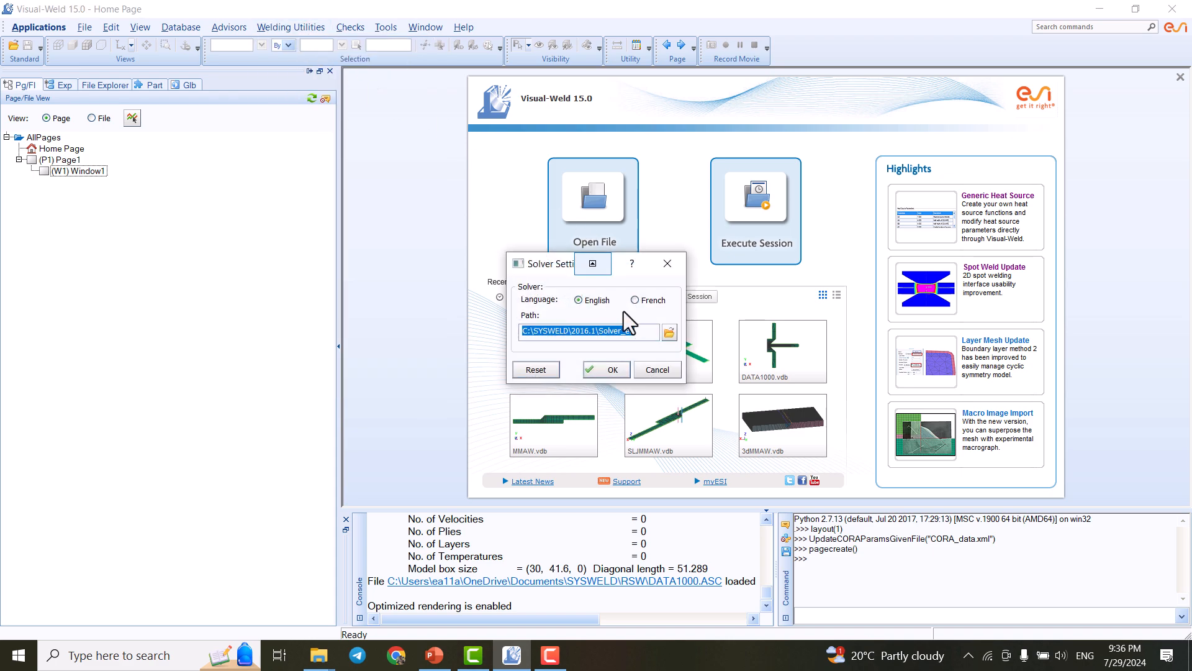
left_click(668, 264)
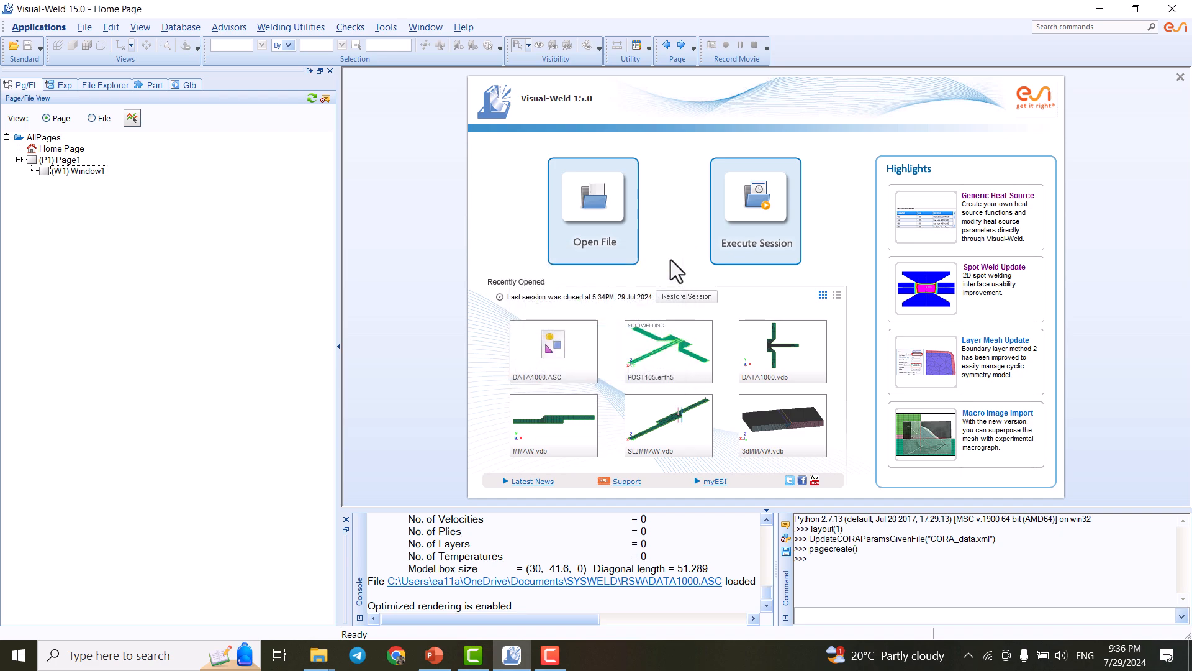
Start a spot weld mesh and set its working directory to a new folder named RSW inside the SYSWELD folder
left_click(285, 22)
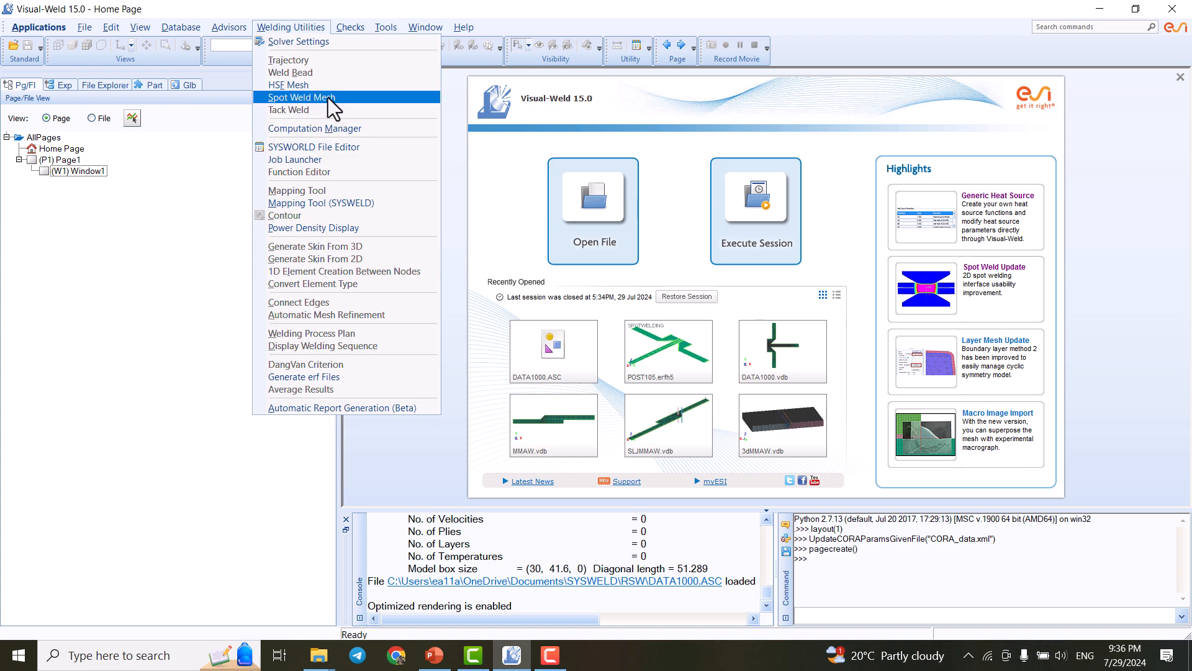
left_click(344, 97)
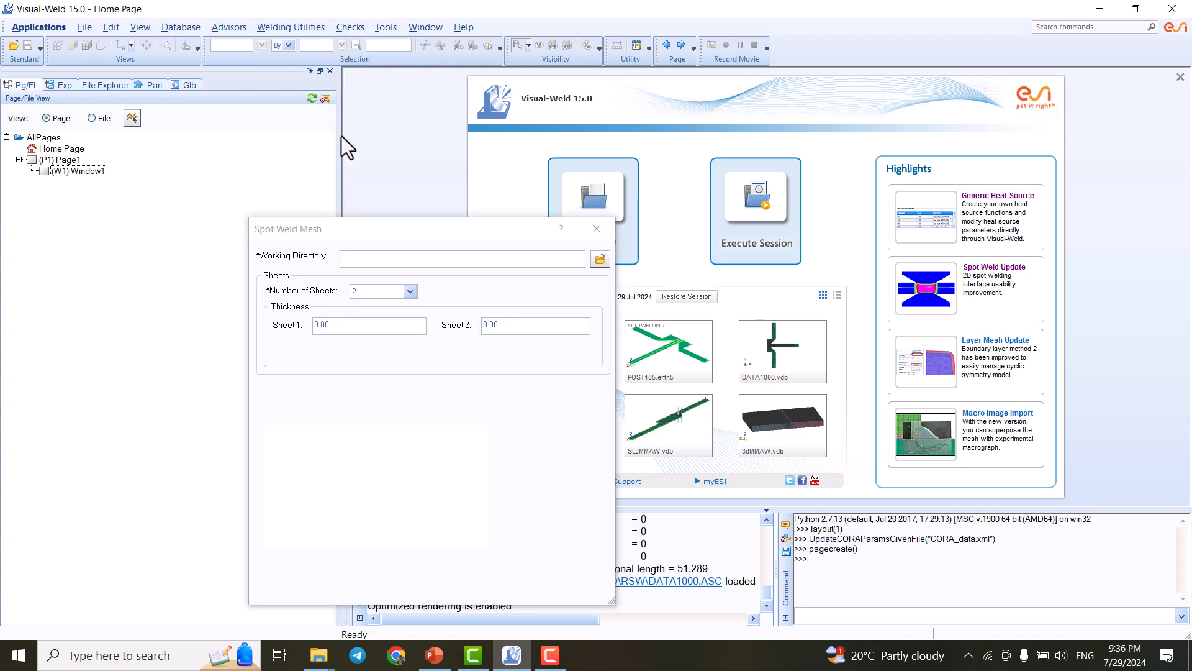
left_click_drag(389, 232, 388, 181)
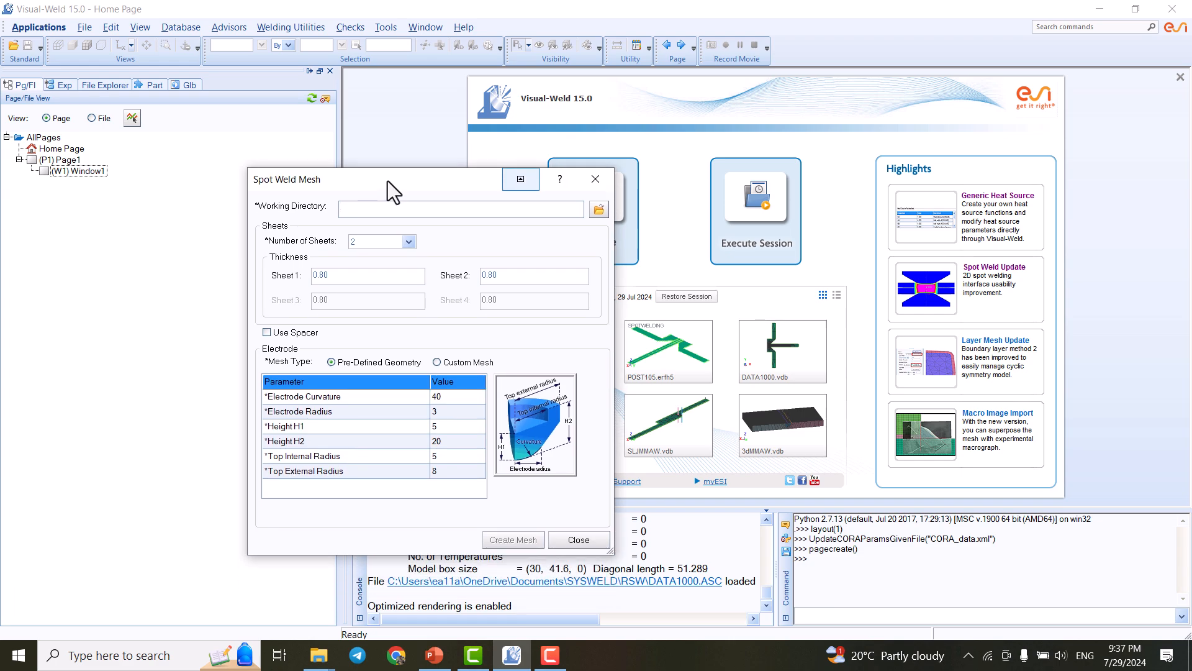
left_click(598, 209)
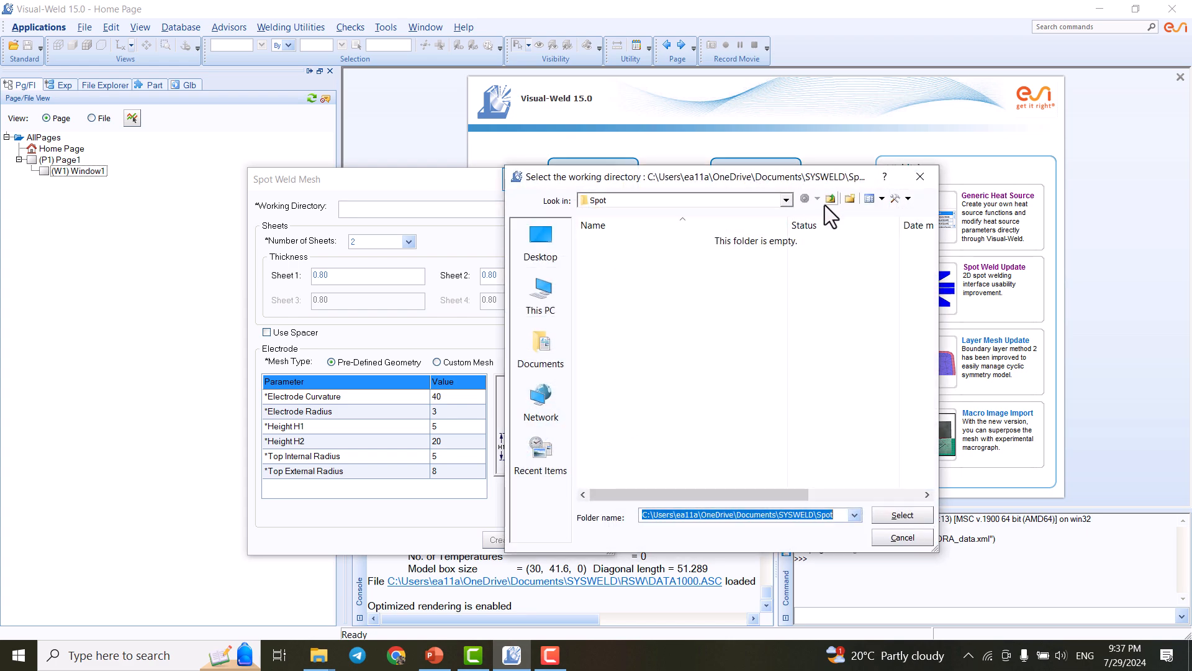
left_click(828, 199)
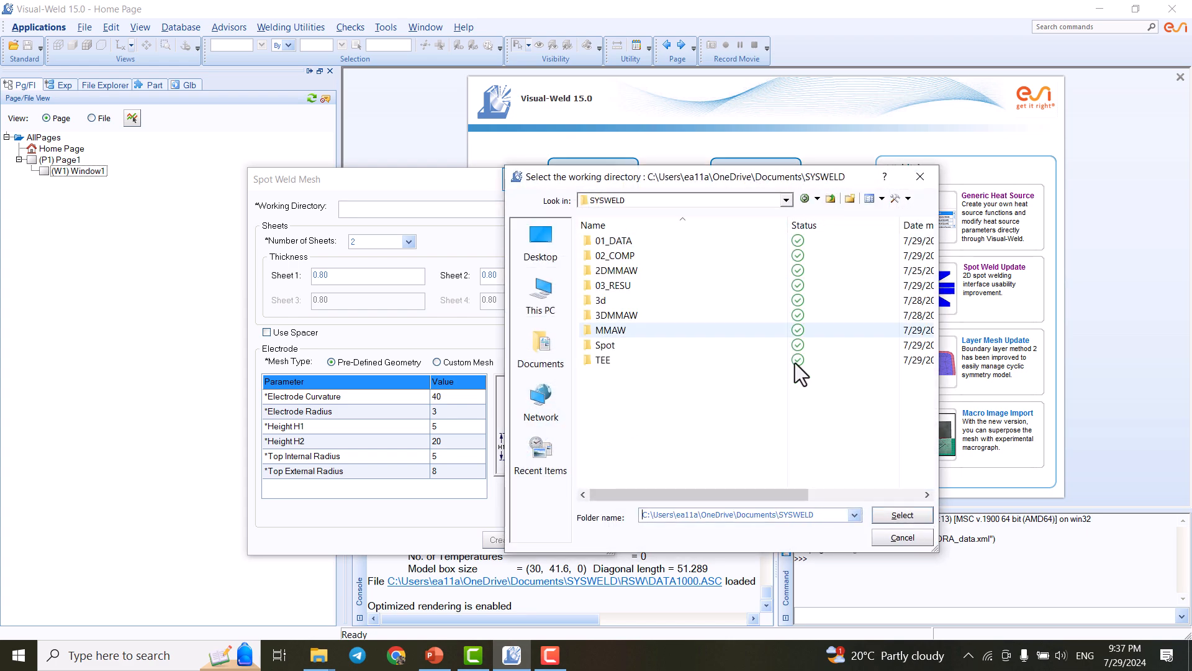
right_click(836, 493)
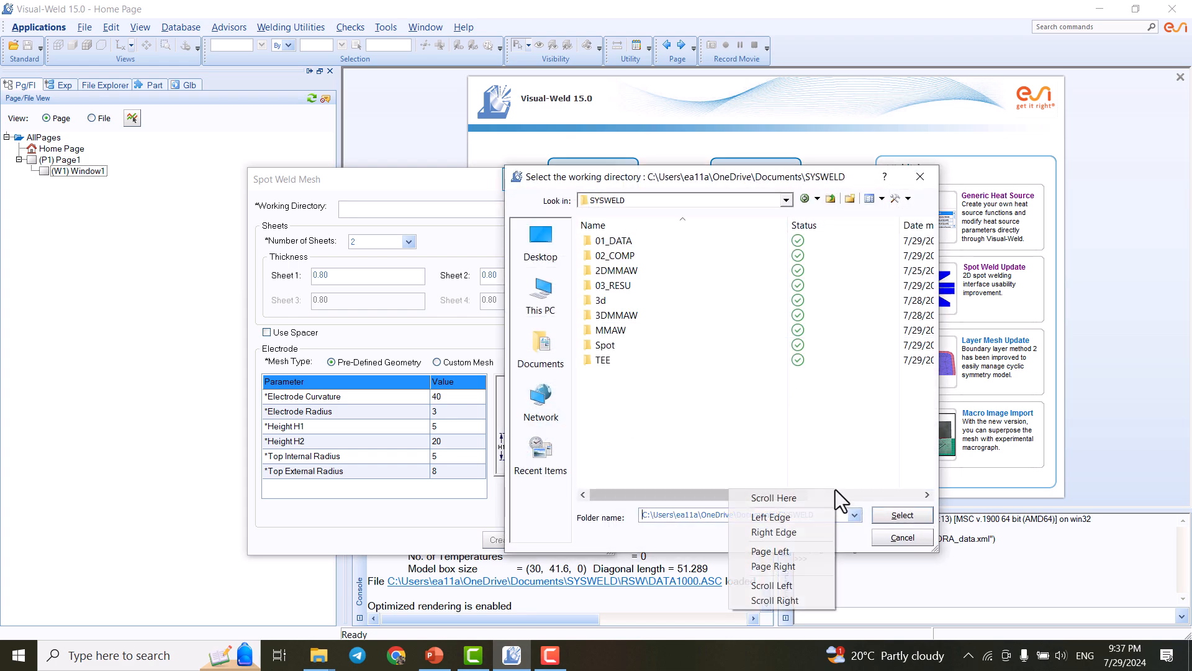
right_click(680, 433)
mouse_move(631, 397)
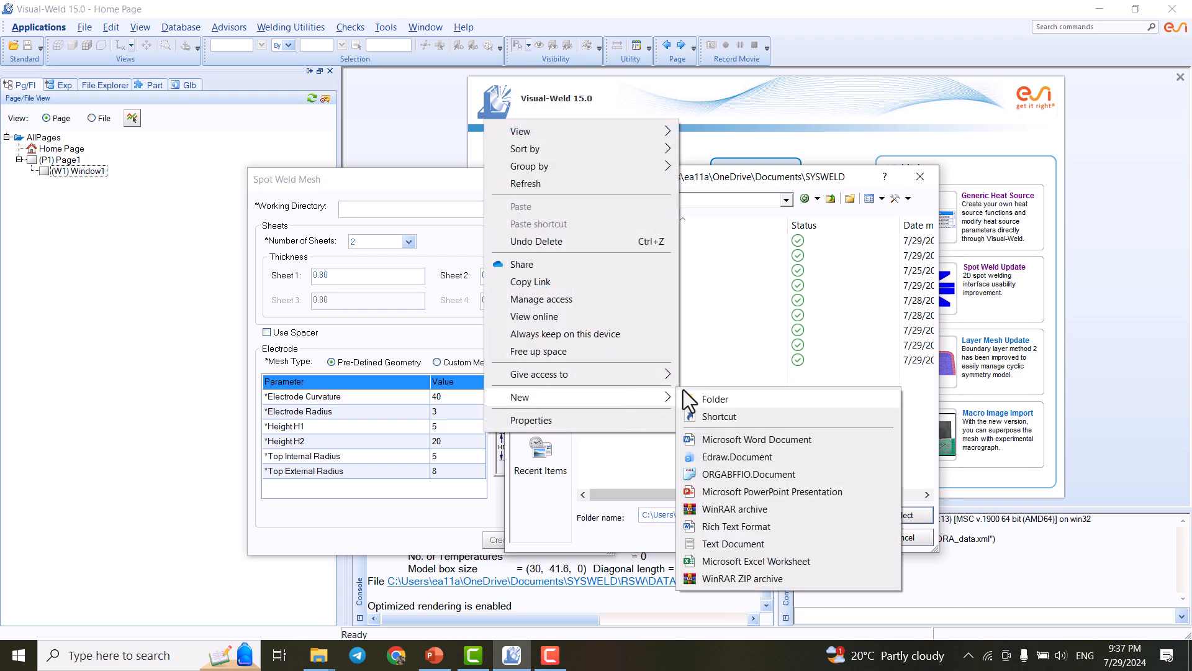
left_click(693, 396)
type("RSW")
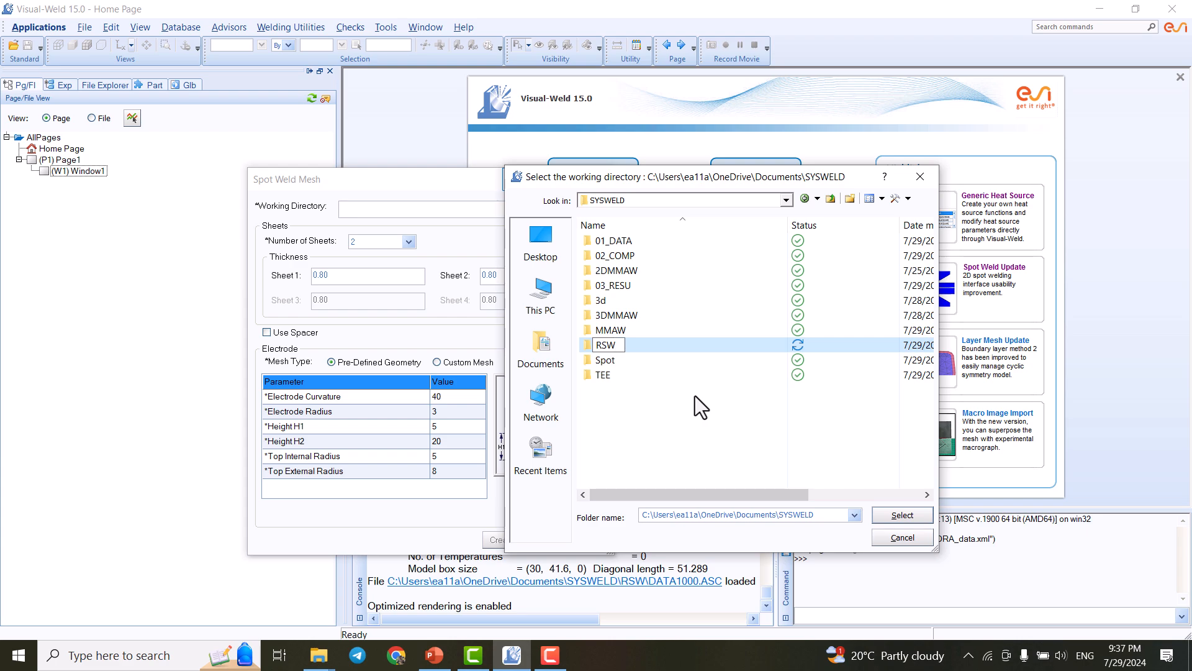
key("Return")
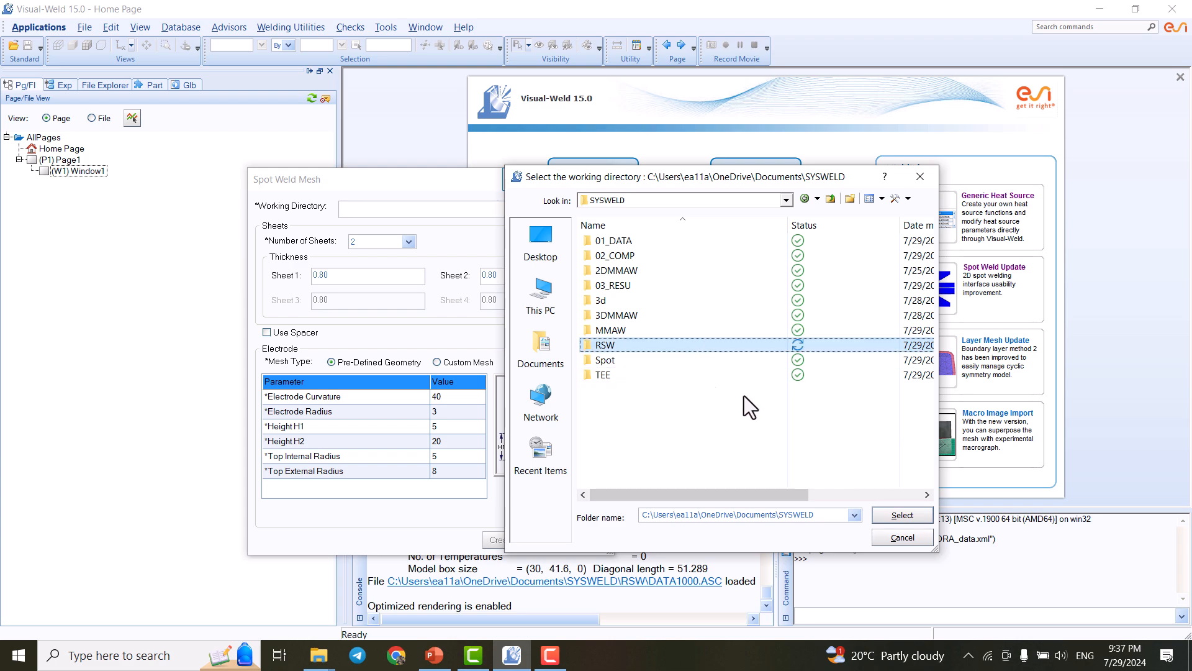
double_click(684, 349)
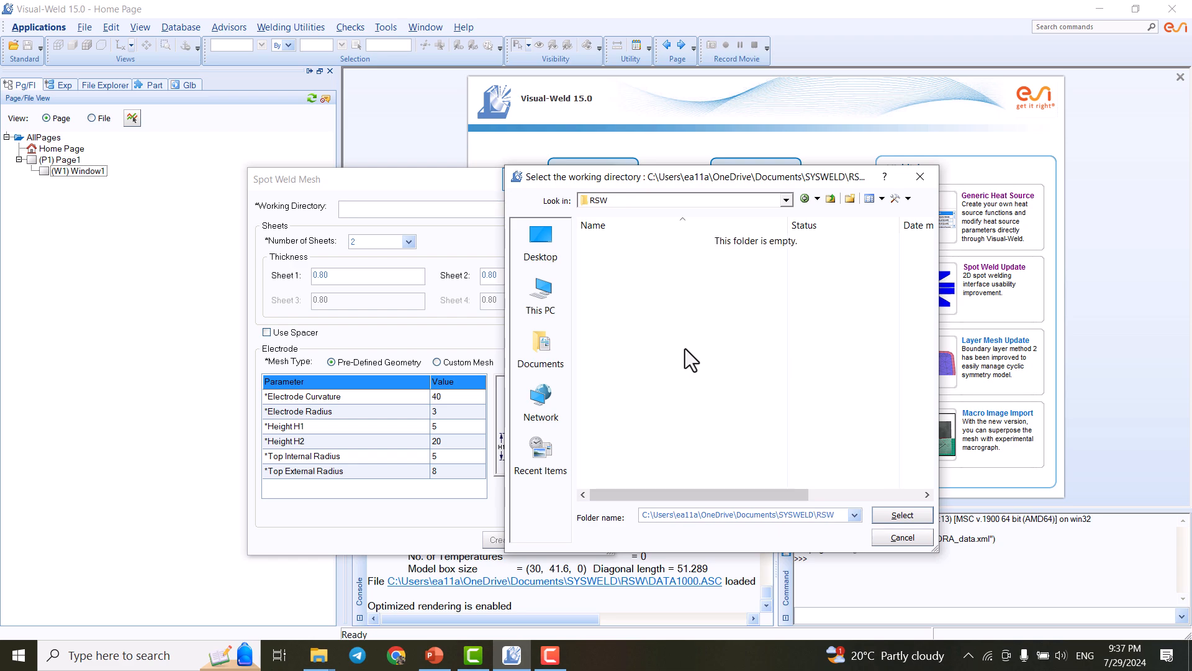
left_click(882, 513)
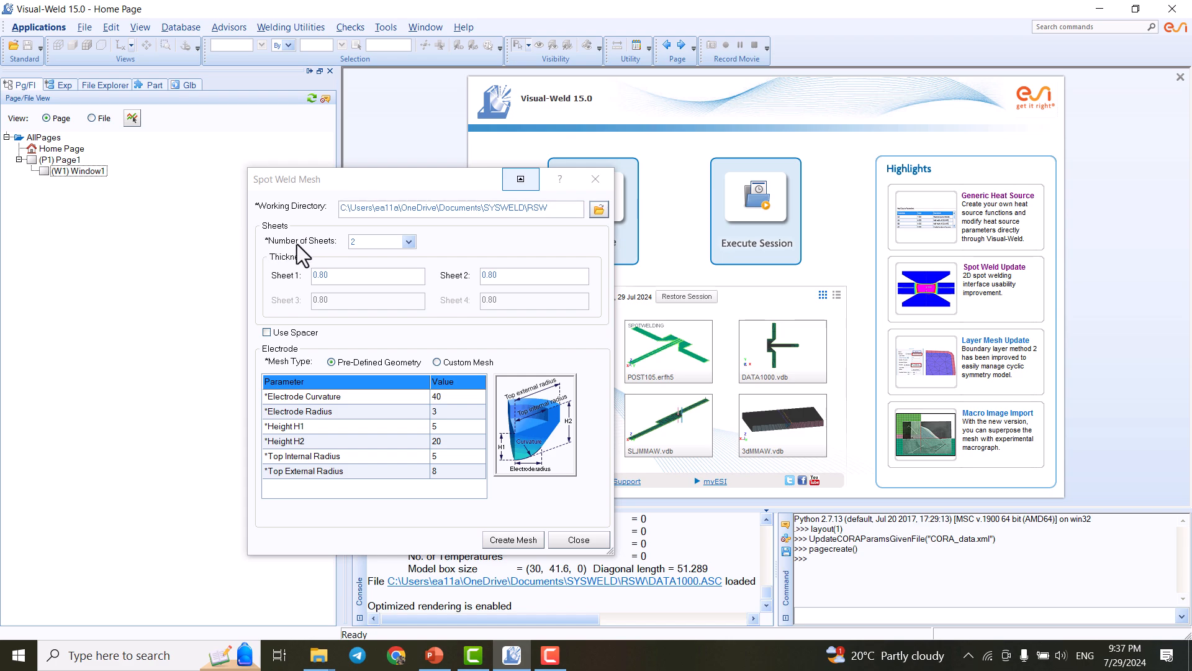
Choose 2 as the number of sheets and set the Sheet 1 thickness to 1.2
left_click(375, 244)
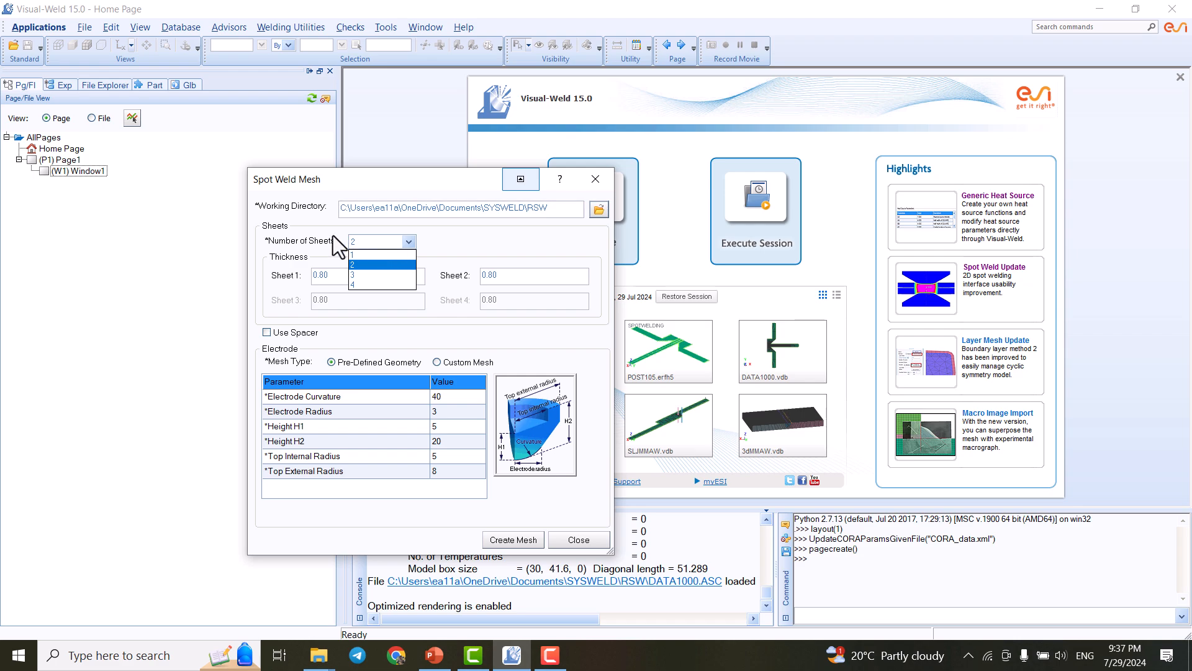
left_click(362, 266)
double_click(360, 277)
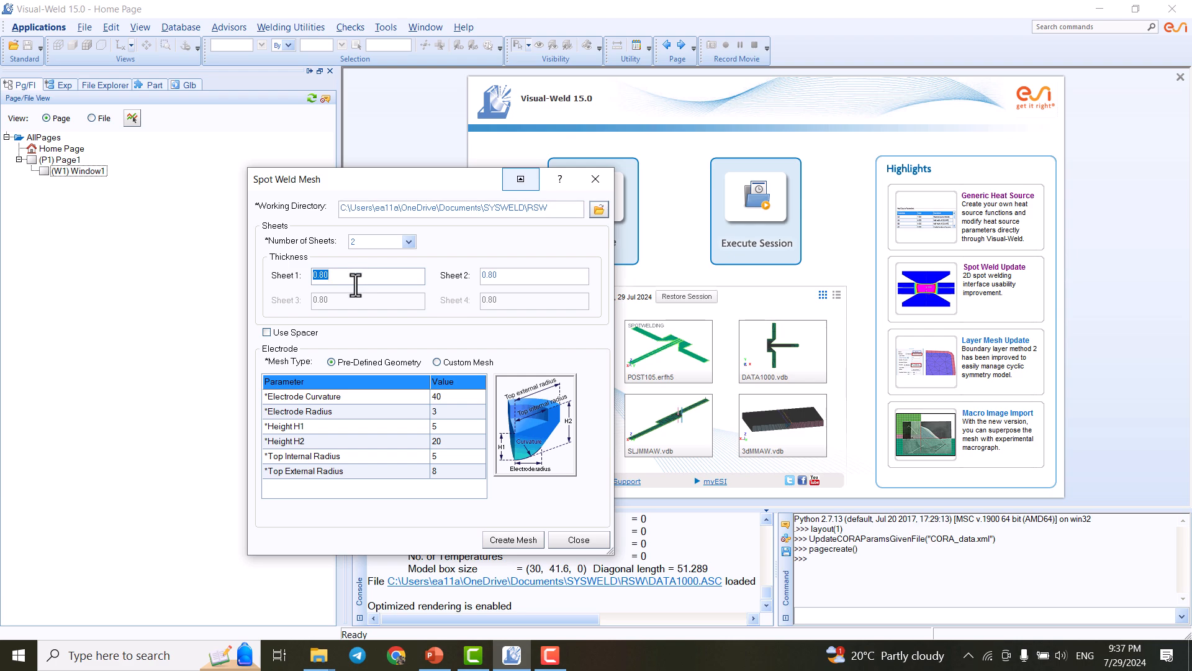
type("1.2")
key("Tab")
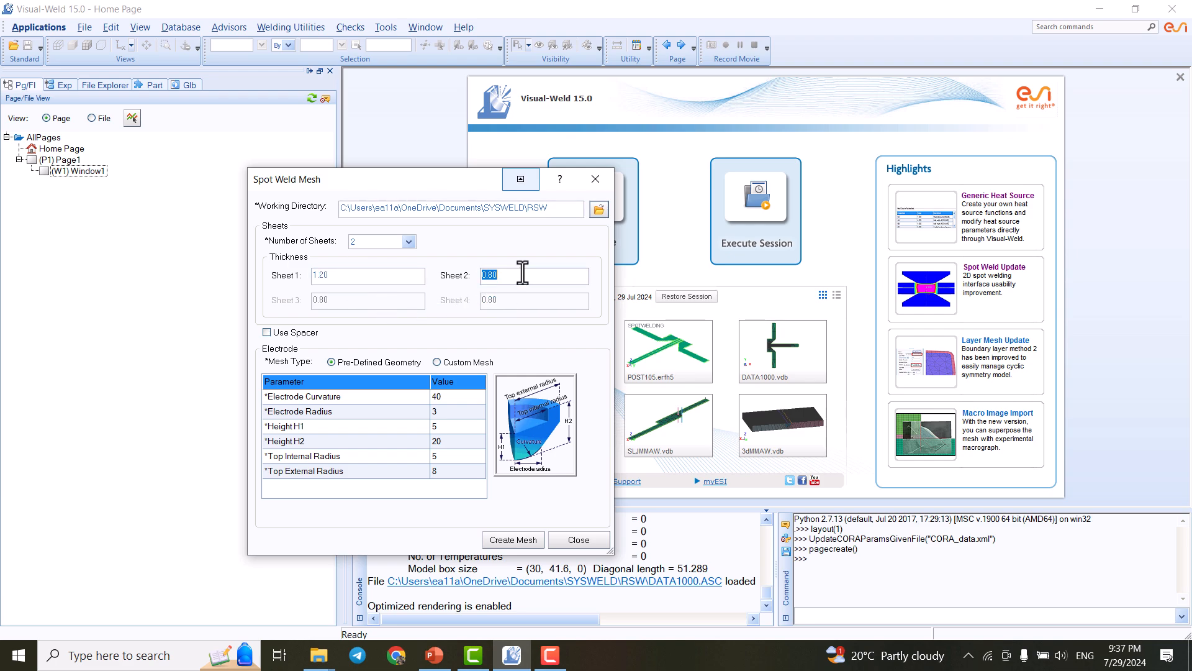
Set the Sheet 2 thickness of the spot weld mesh to 1.2
type("1.")
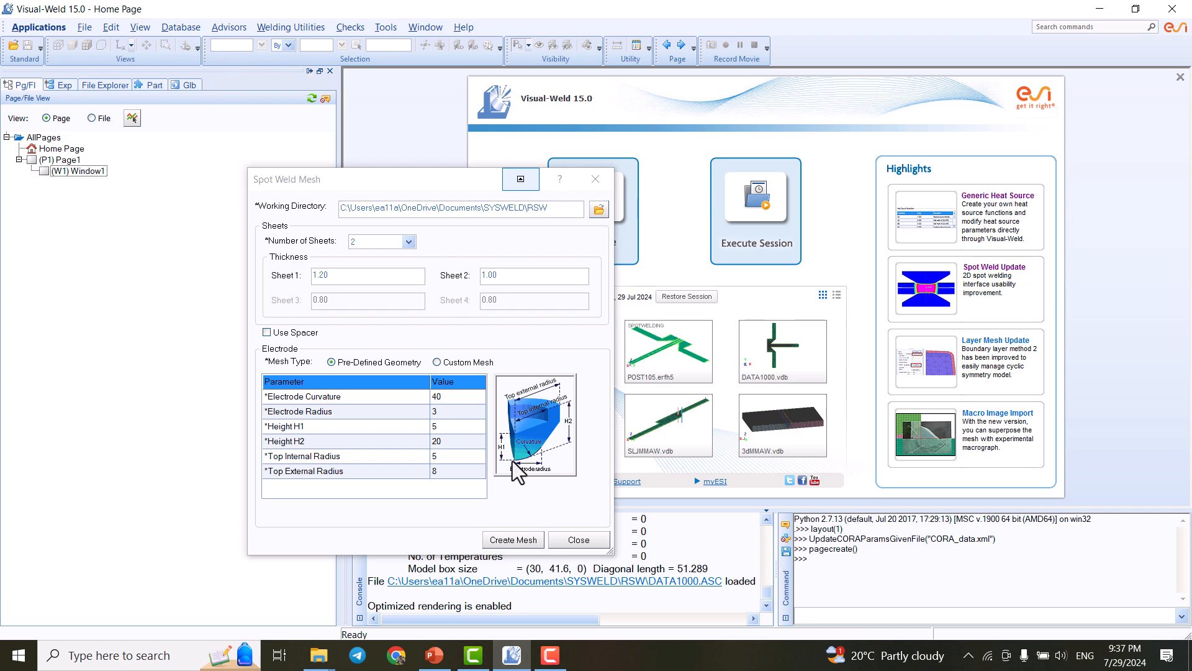
left_click(497, 274)
key("BackSpace")
key("BackSpace")
key("BackSpace")
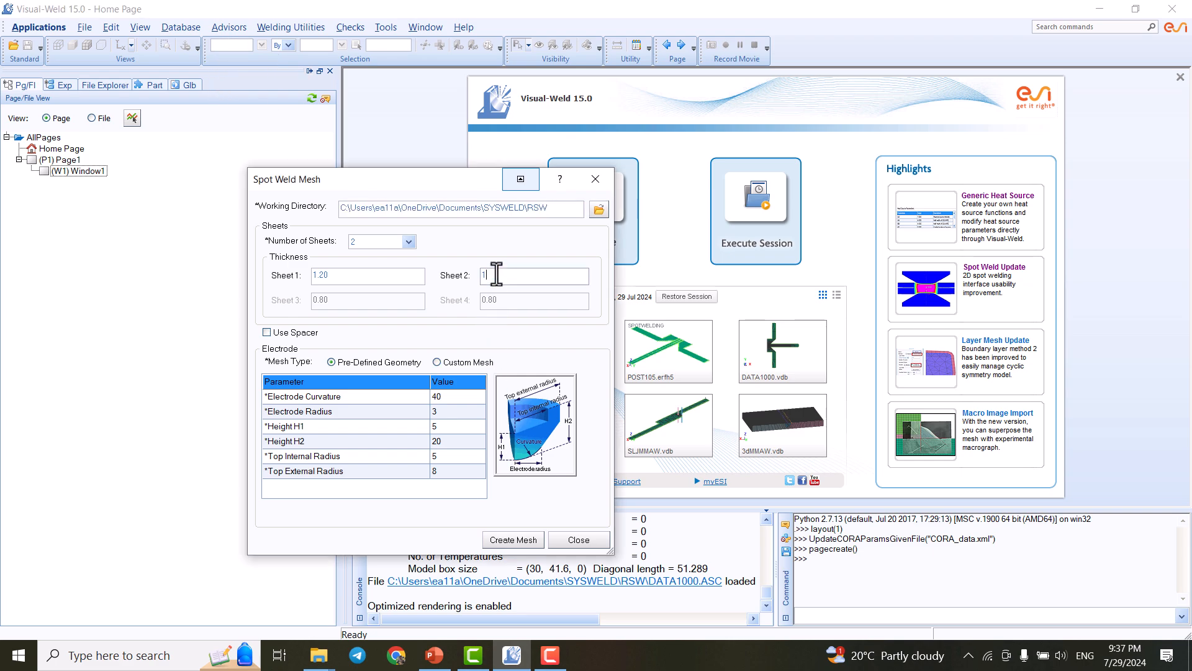
type(".2")
key("Tab")
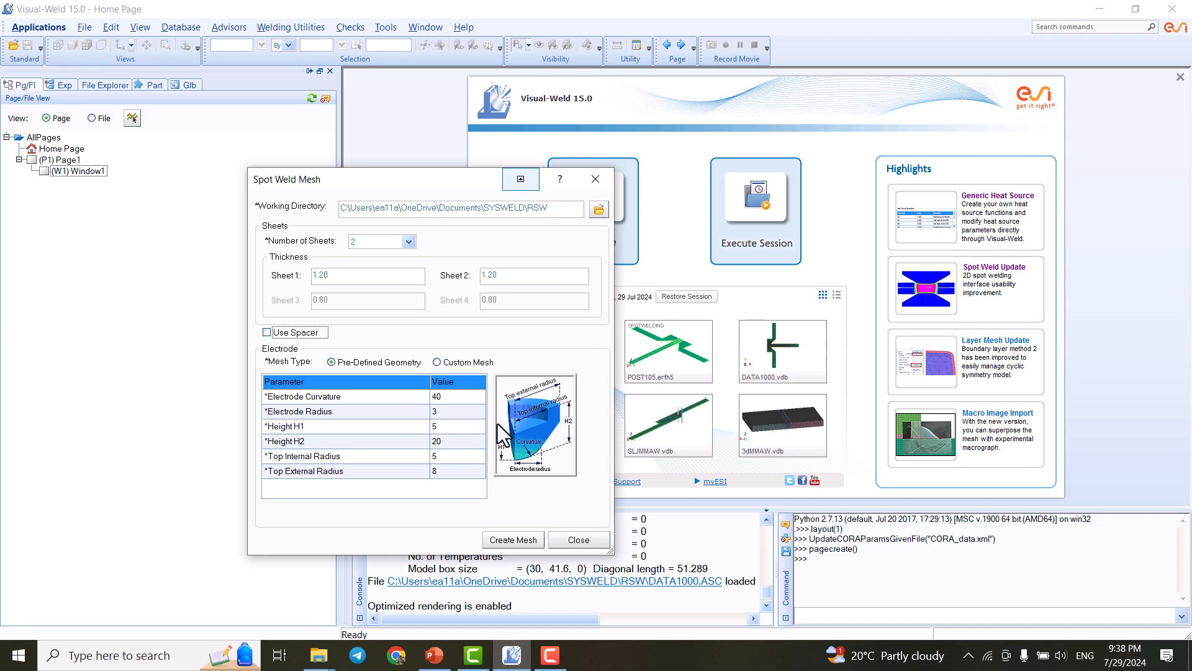
Examine the ISO 5821 spot welding electrode caps slide in PowerPoint and return to Visual-Weld
left_click(431, 663)
left_click(87, 229)
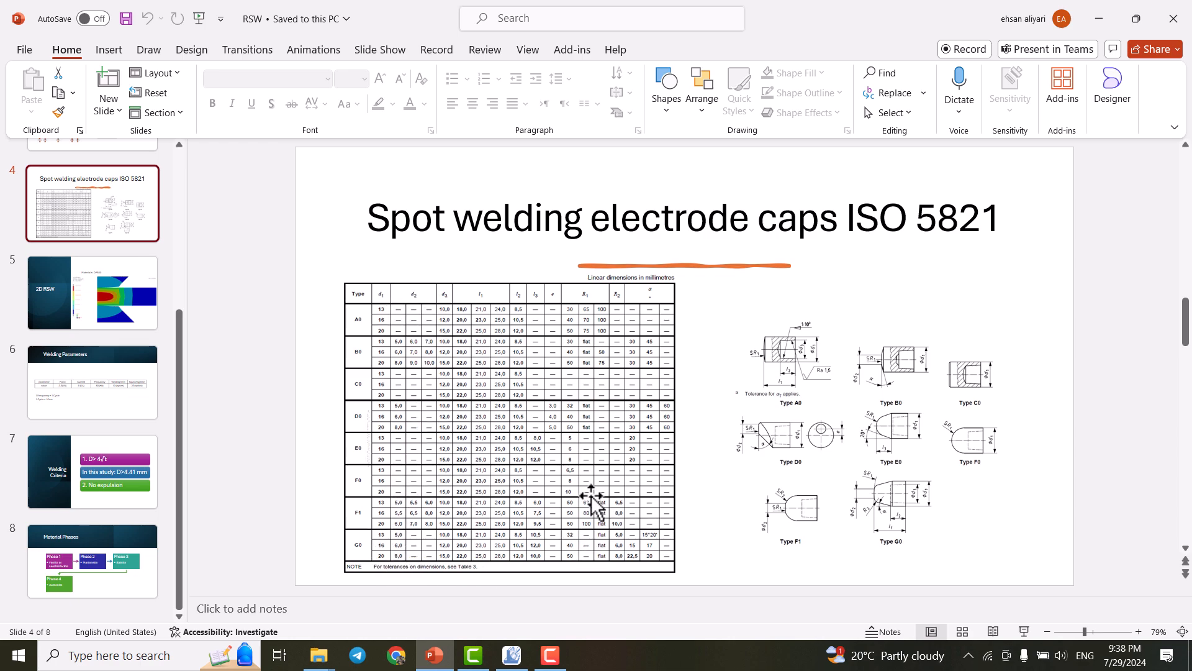
left_click(512, 655)
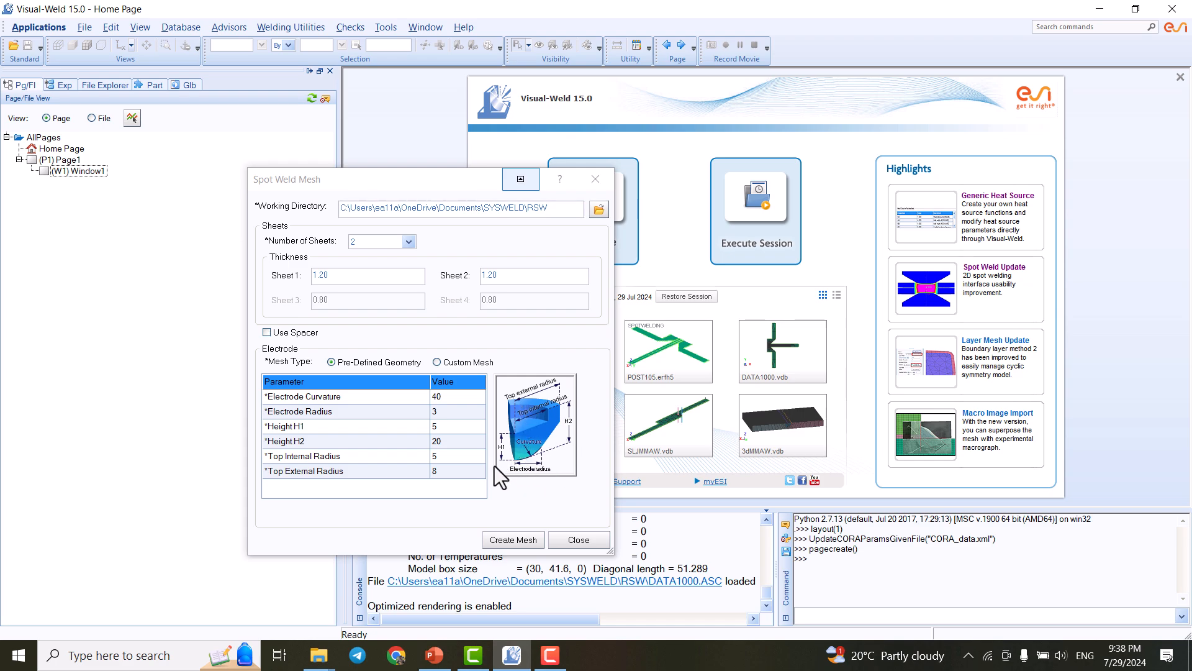
Create the spot weld mesh with the pre-defined electrode geometry values and close the mesh dialog
left_click(442, 473)
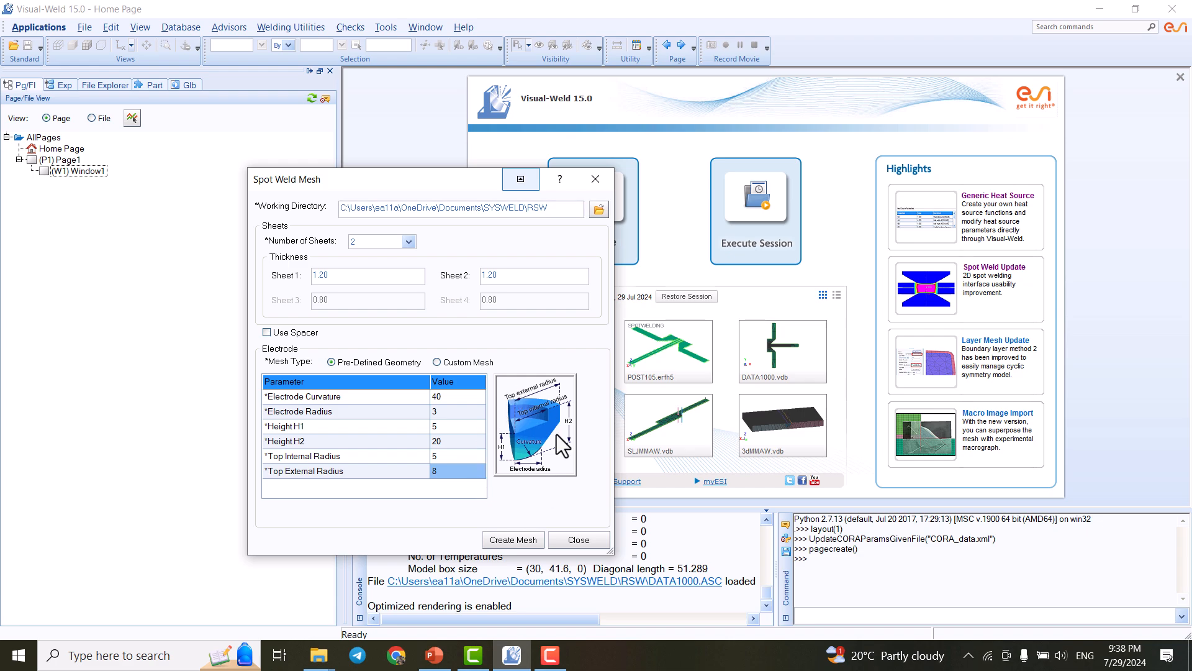
left_click(519, 539)
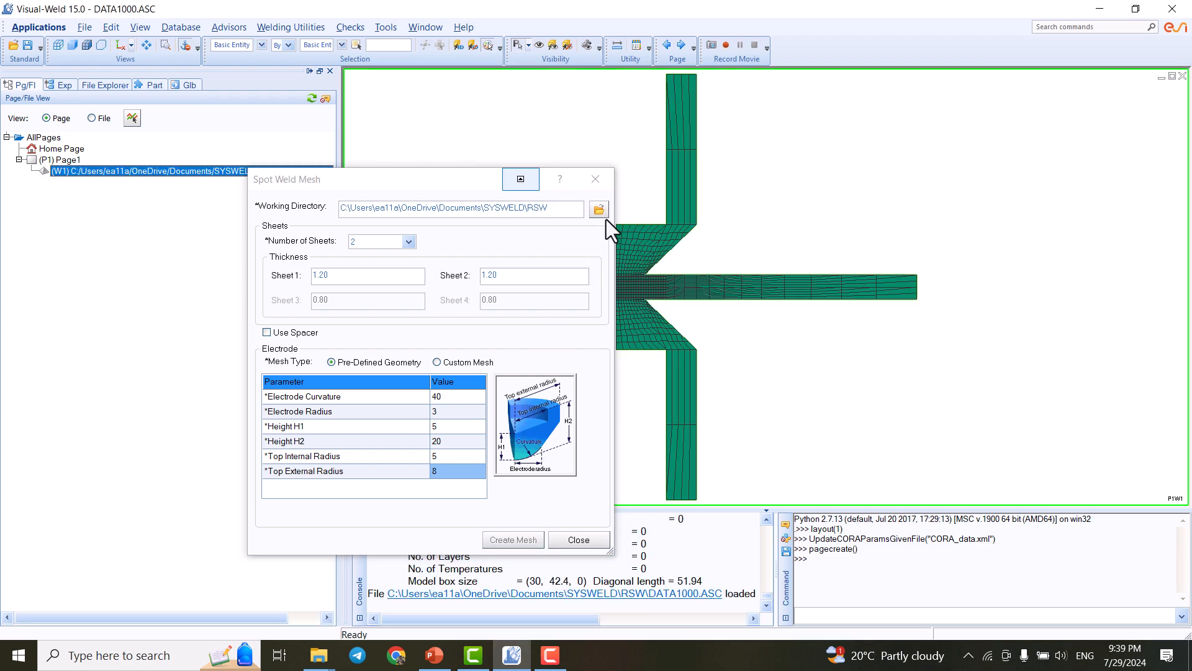
left_click(595, 179)
Start a Spot Welding advisor project with RSW as name and title and the SYSWELD\RSW folder as working directory
left_click(293, 26)
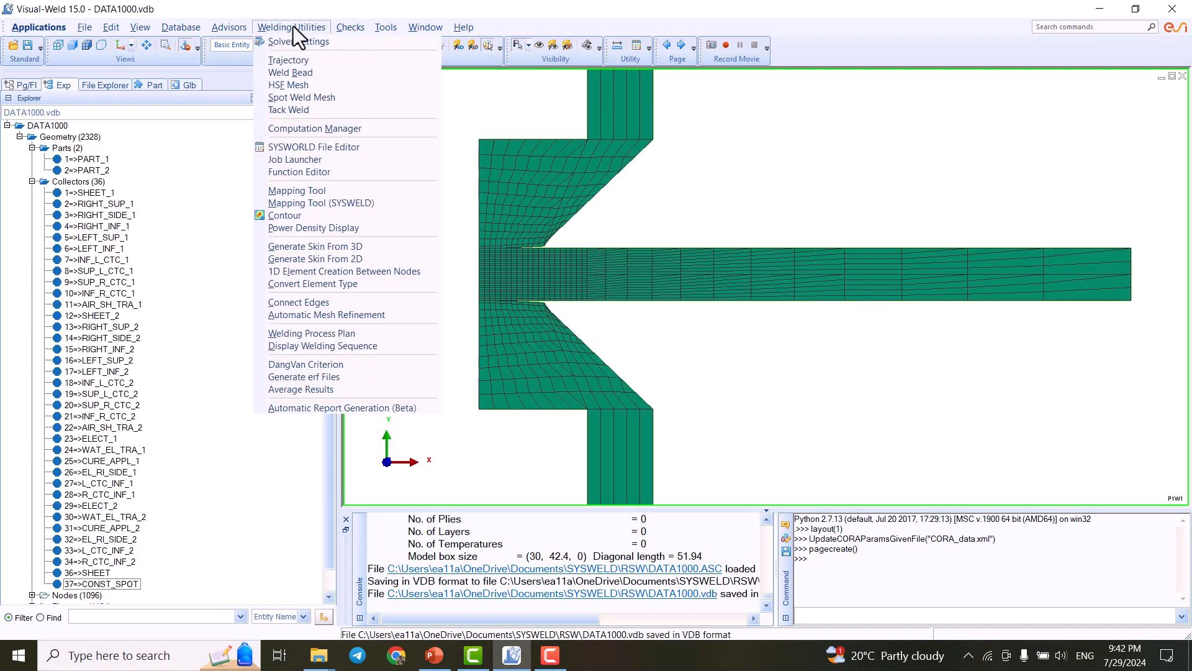
mouse_move(241, 30)
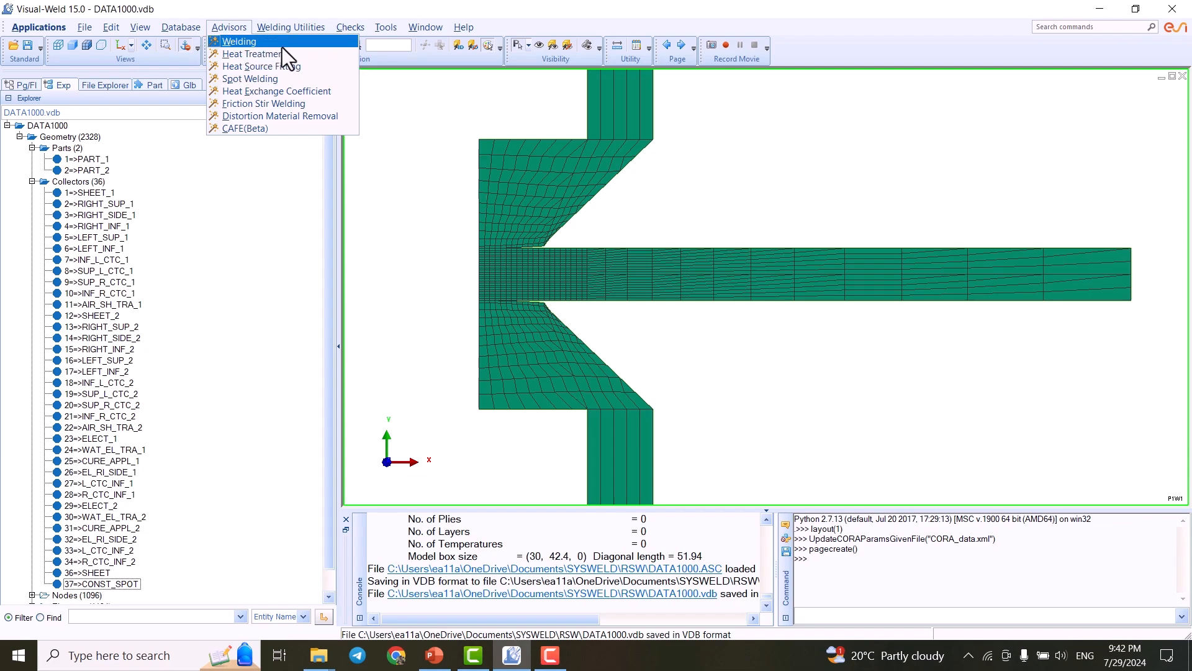
left_click(240, 79)
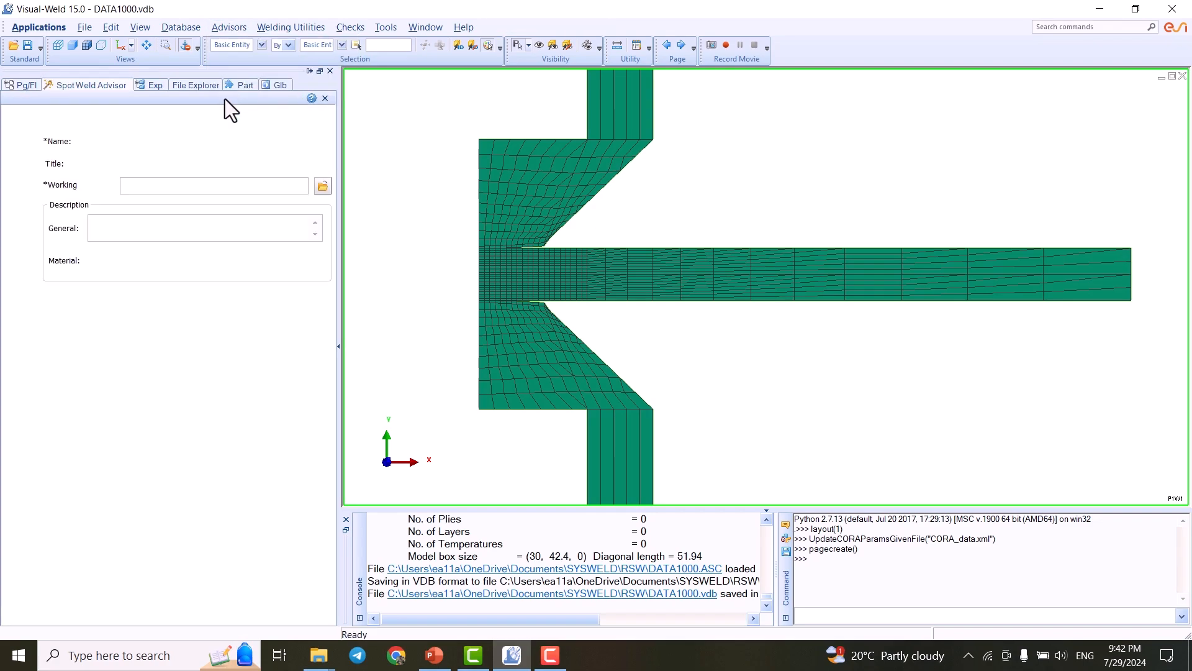
left_click(189, 142)
type("RSW")
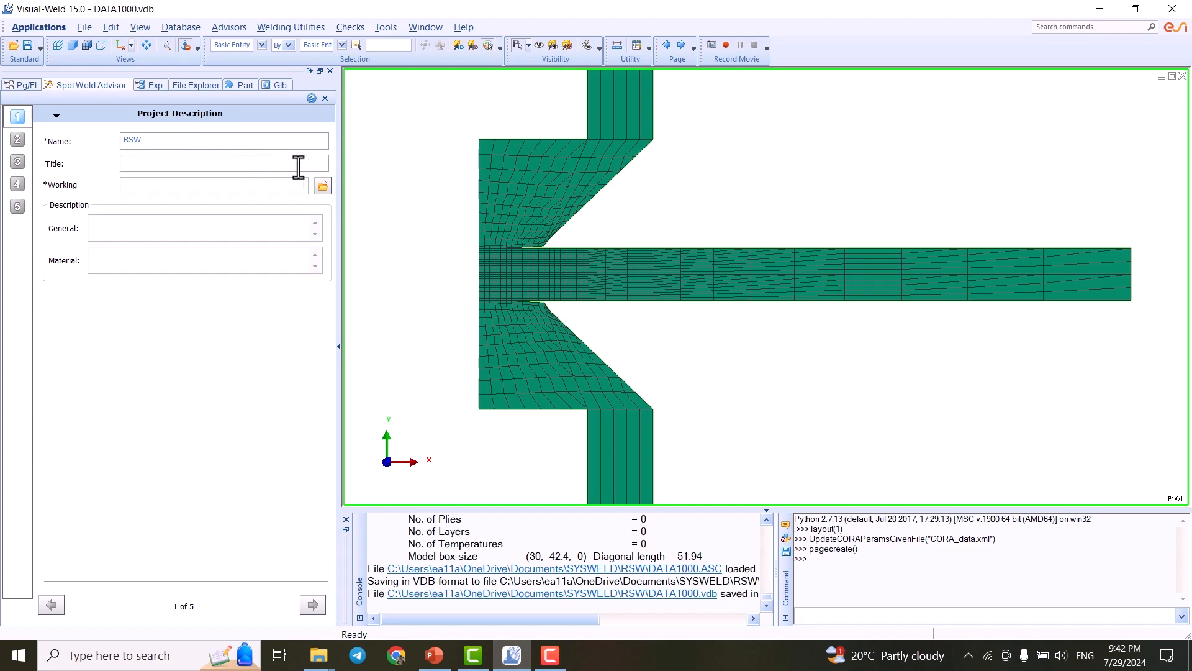
left_click(273, 186)
left_click(322, 186)
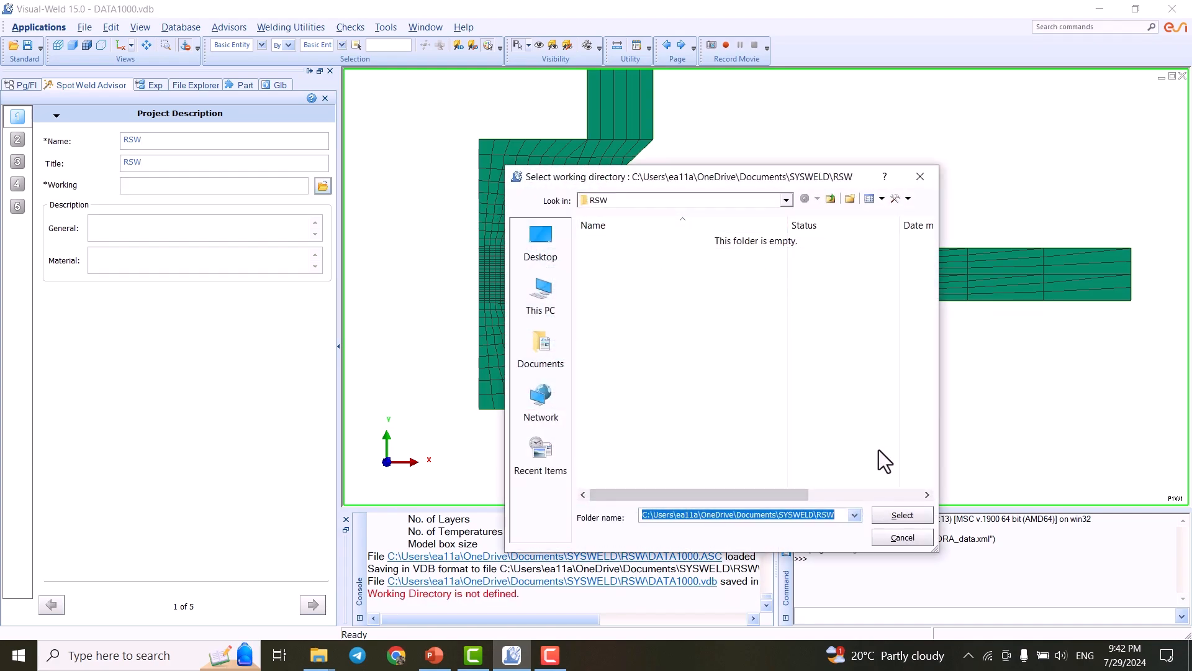
left_click(899, 514)
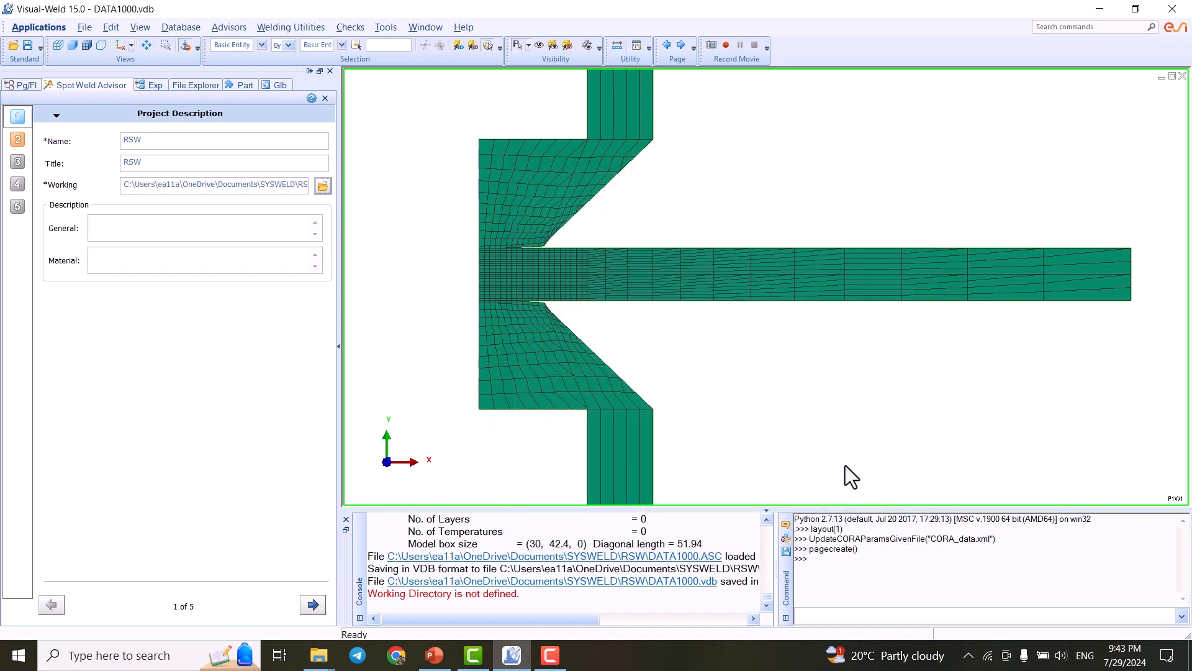
Assign the DP600 material to SHEET_1 and SHEET_2 in the Sheet Properties of the Spot Weld Advisor
left_click(18, 139)
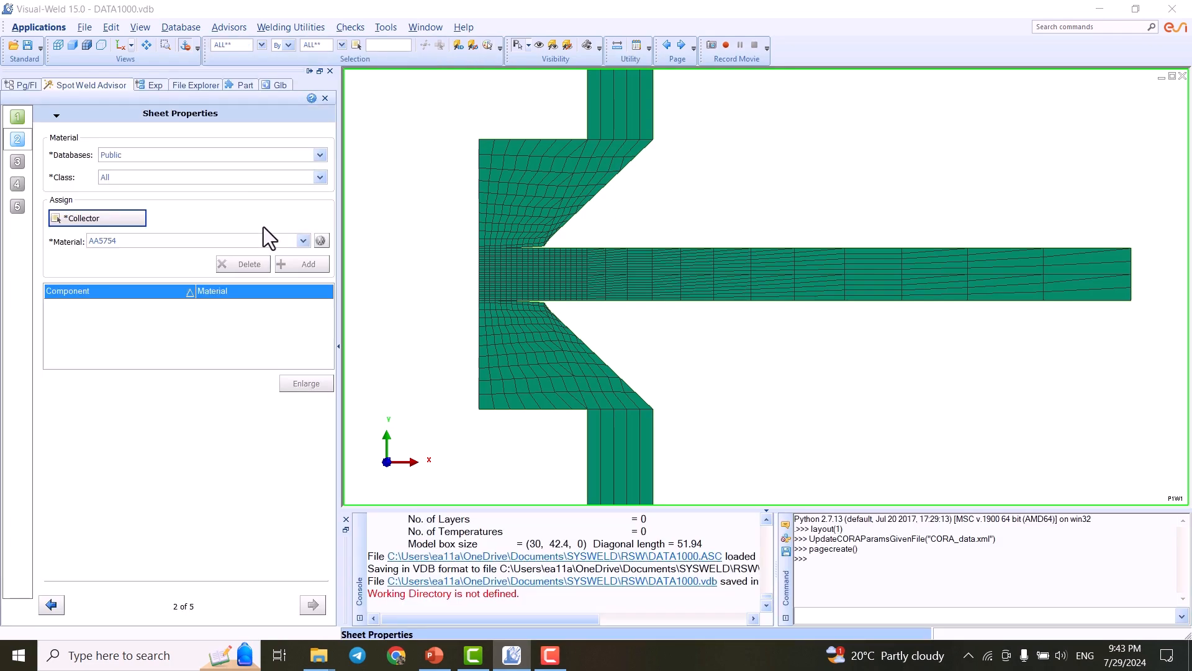
left_click(284, 241)
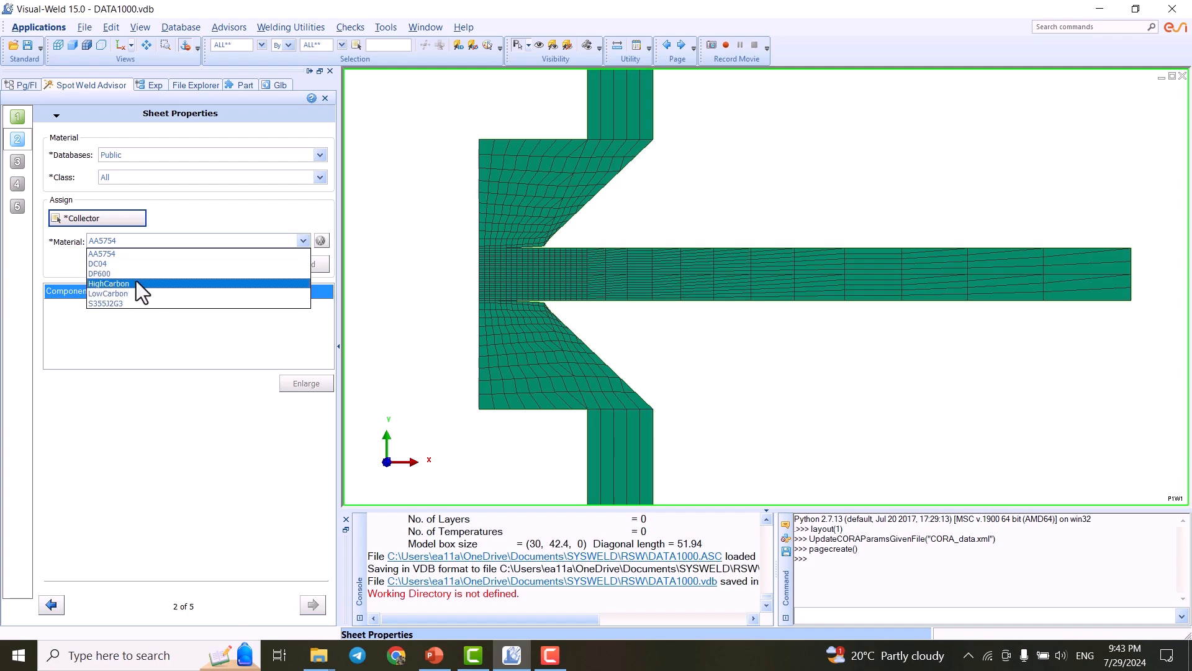
left_click(103, 273)
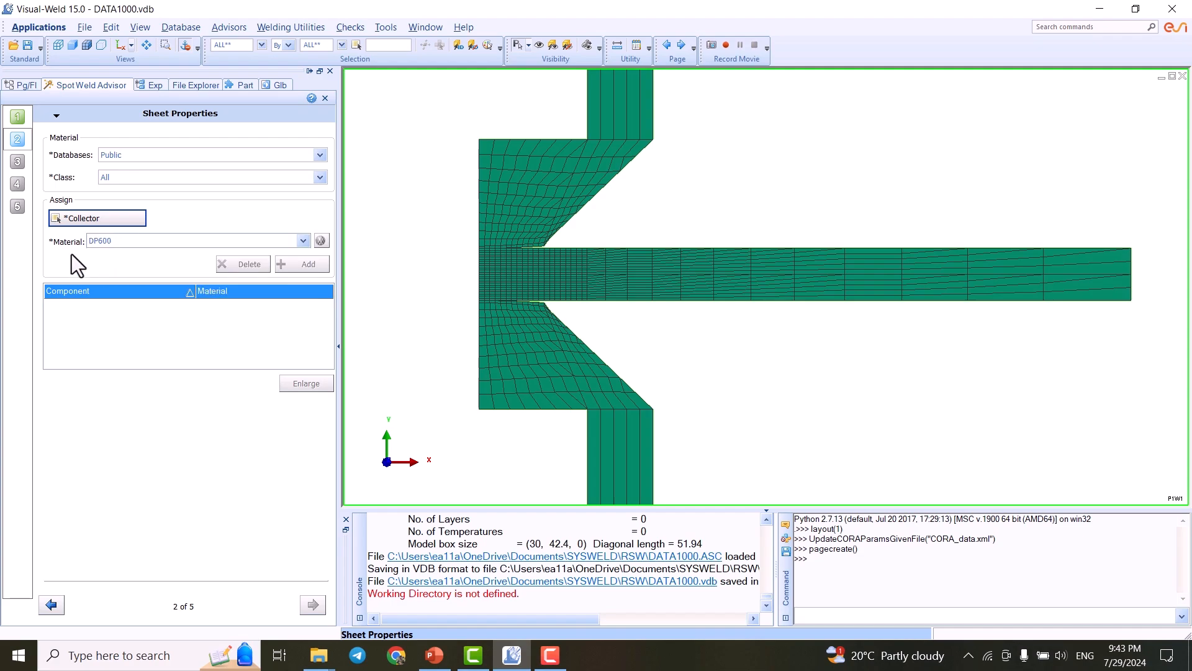
left_click(102, 219)
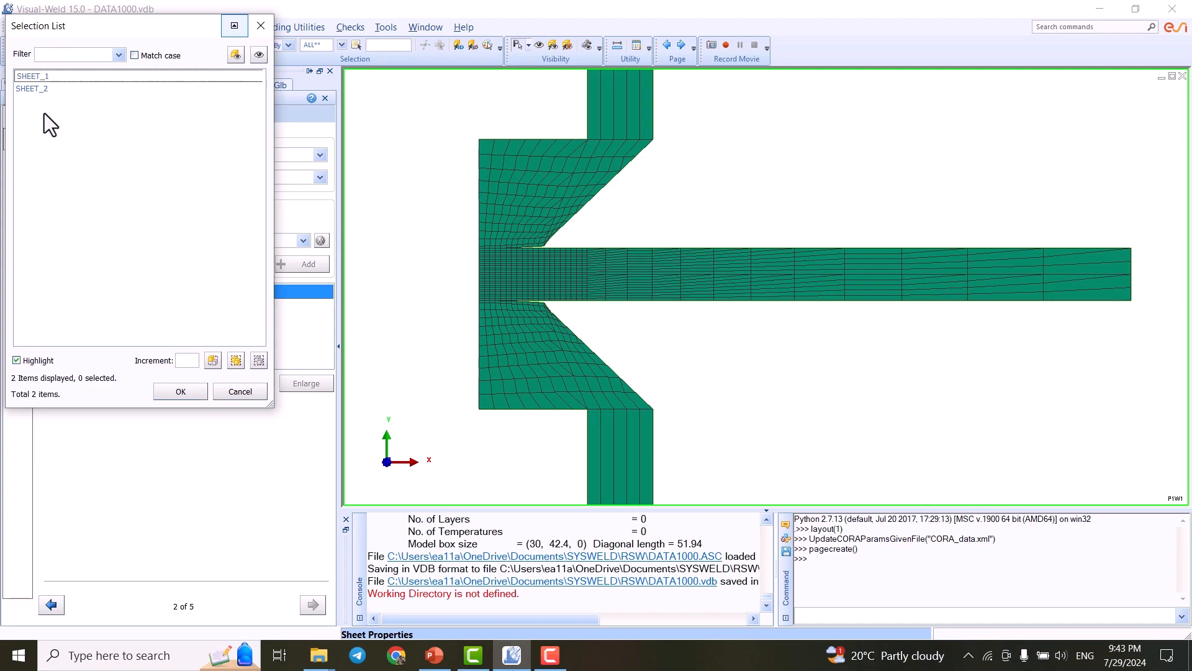
left_click_drag(44, 114, 32, 62)
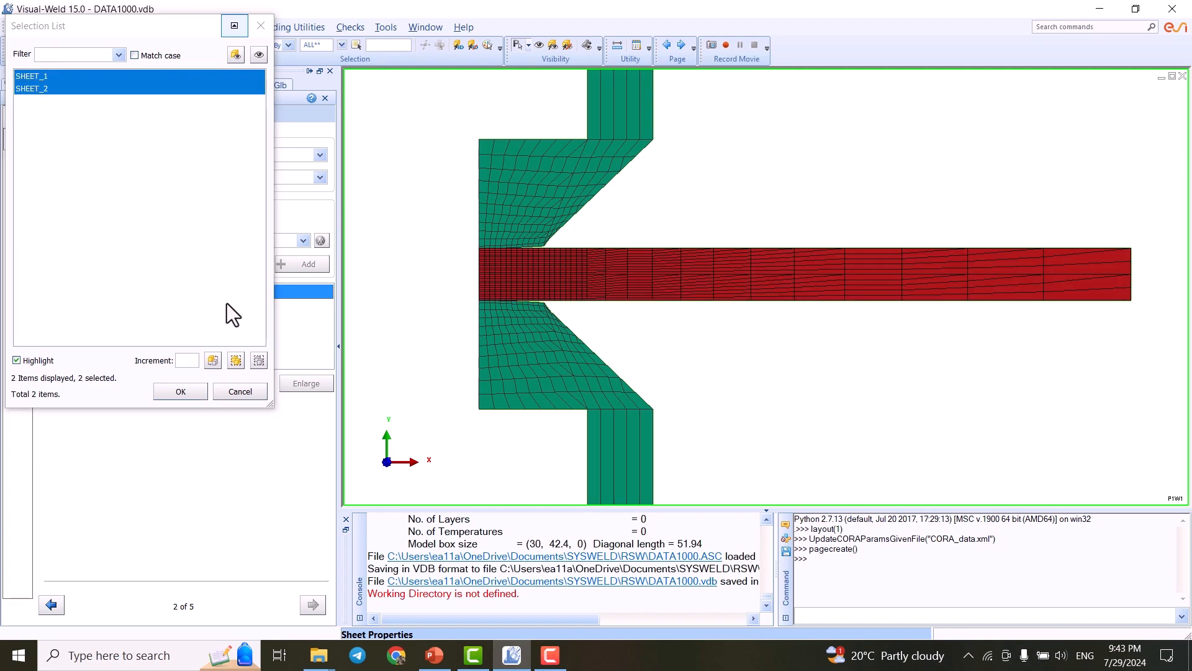
left_click(180, 391)
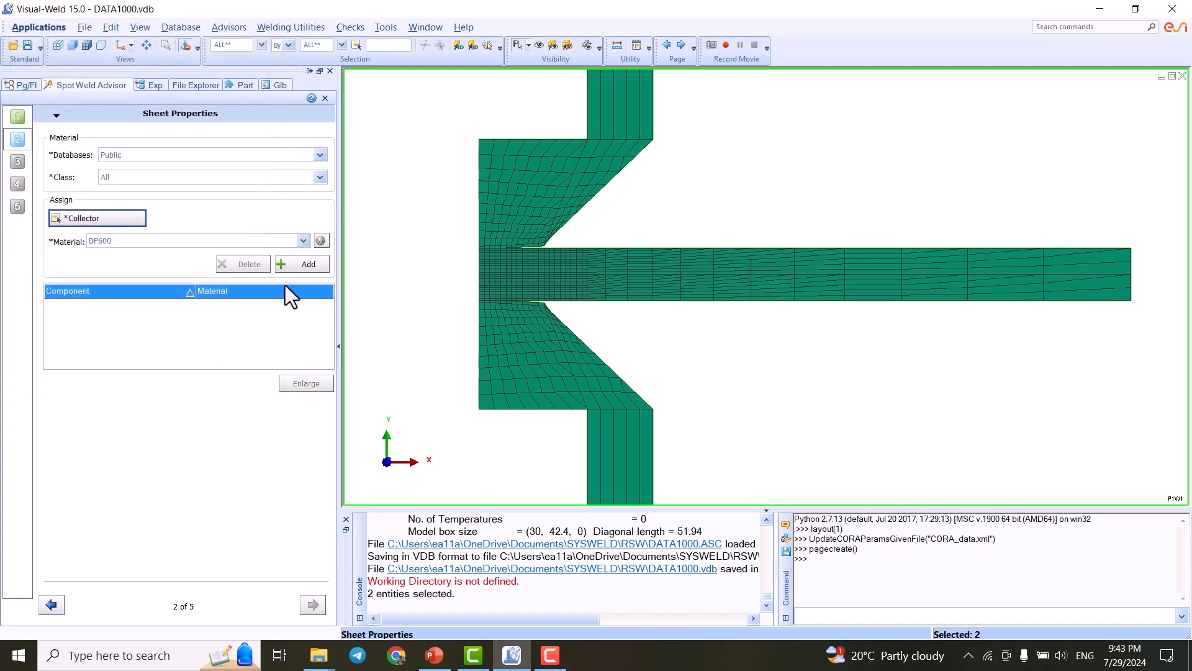
left_click(292, 267)
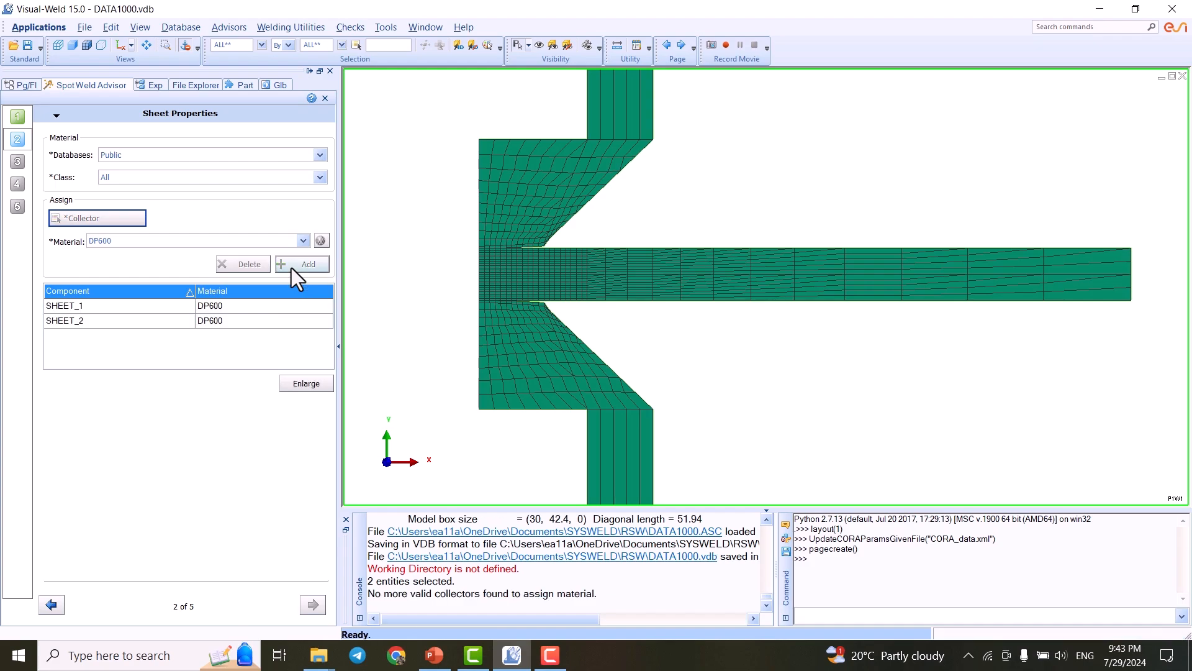
Check which sheet of the model each entry in the material assignment table refers to
left_click(173, 321)
left_click(165, 303)
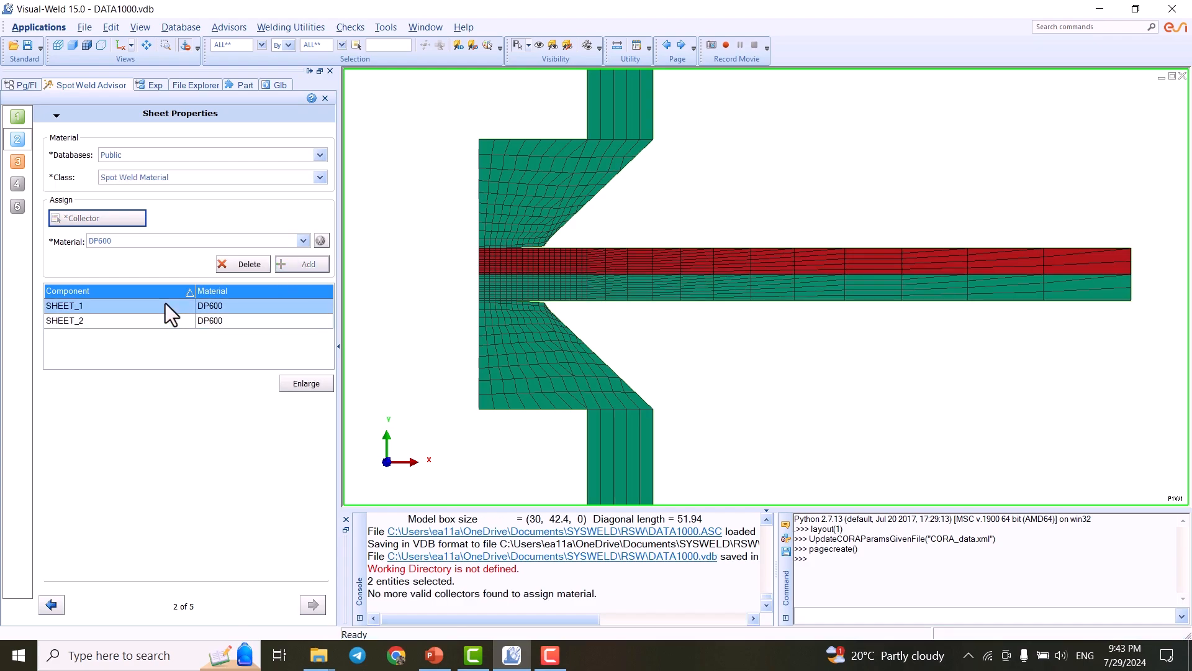
left_click(162, 320)
left_click(140, 347)
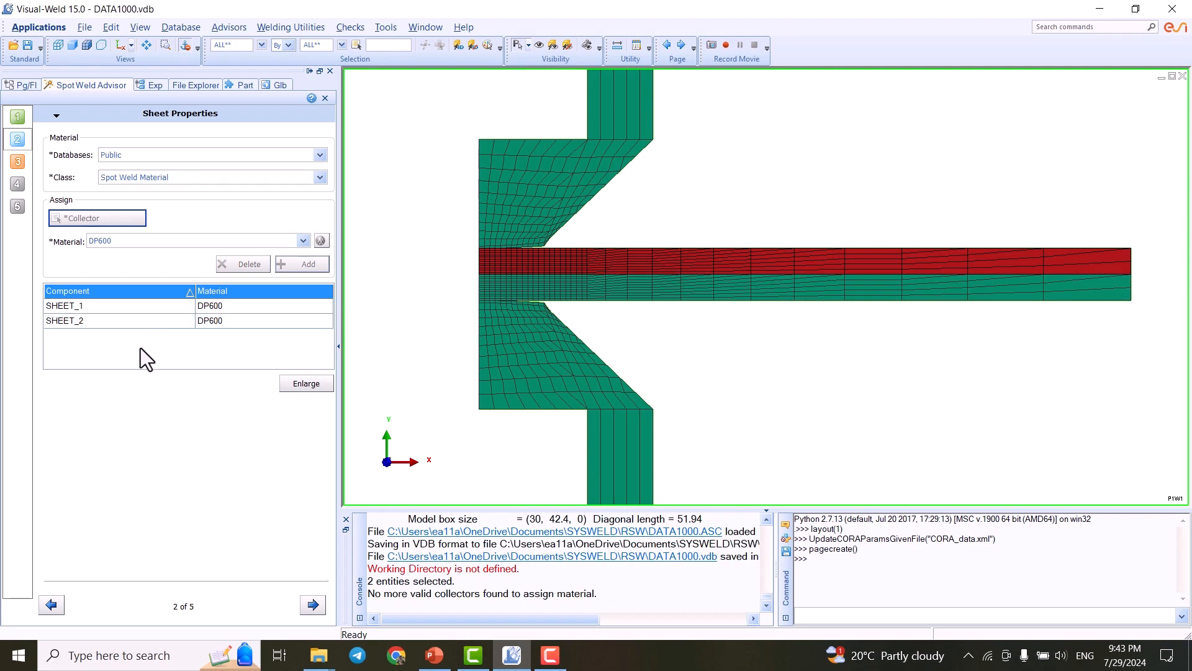
Set the spot welding process intensity frequency to 60 Hz and the squeezing force to 3500
left_click(17, 164)
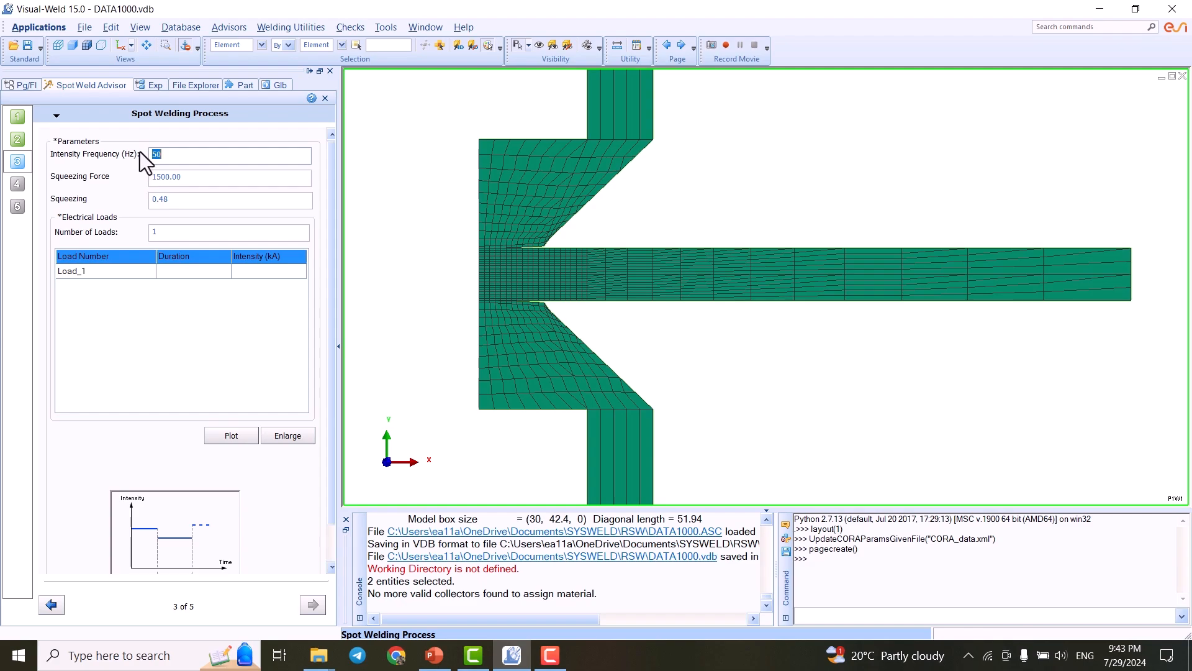
type("60")
left_click(192, 178)
left_click(192, 180)
type("3")
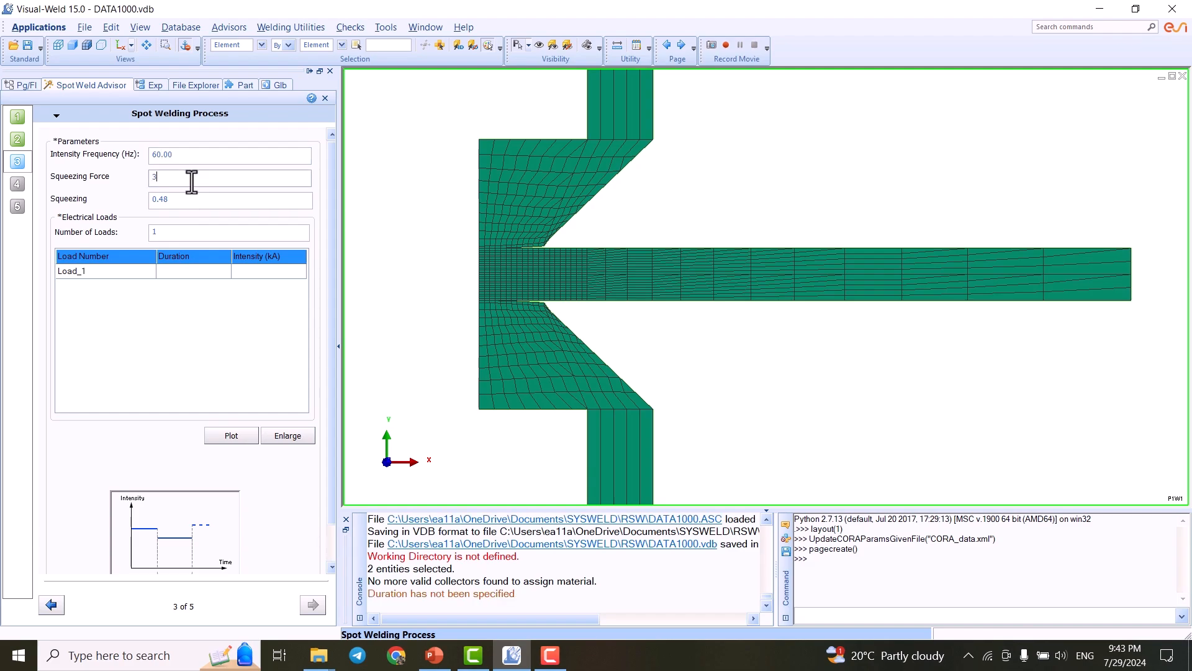
type("500")
left_click(180, 199)
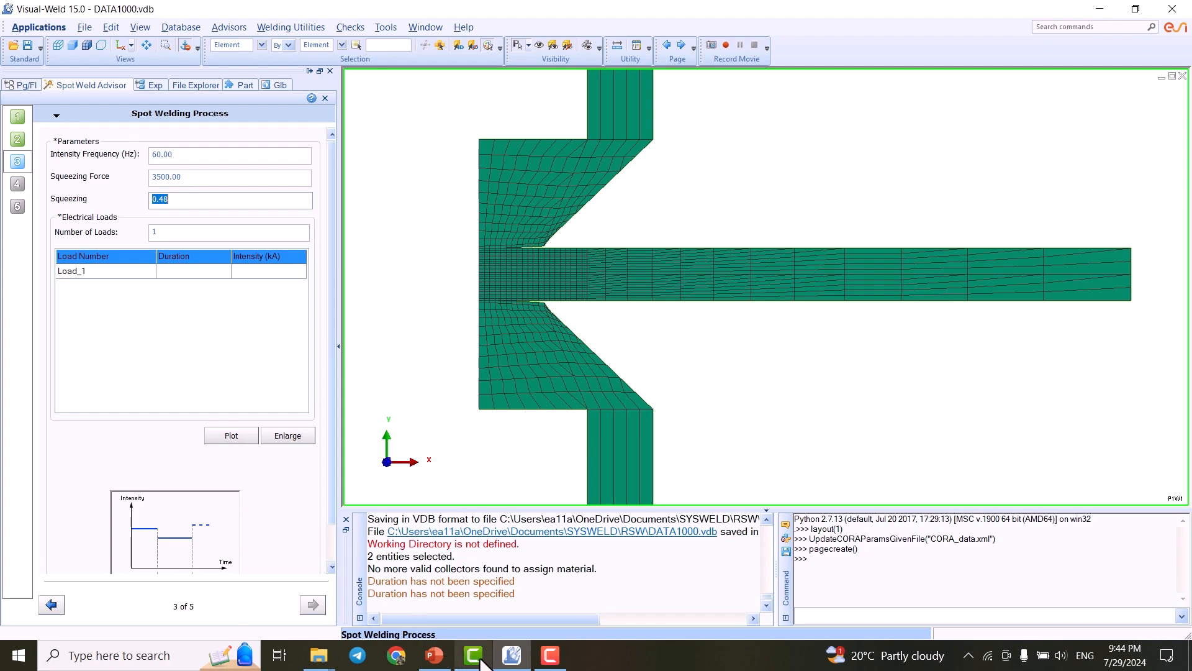
Look up the Welding Parameters slide in PowerPoint and multiply 25 cycles by 16 ms in Calculator
left_click(435, 657)
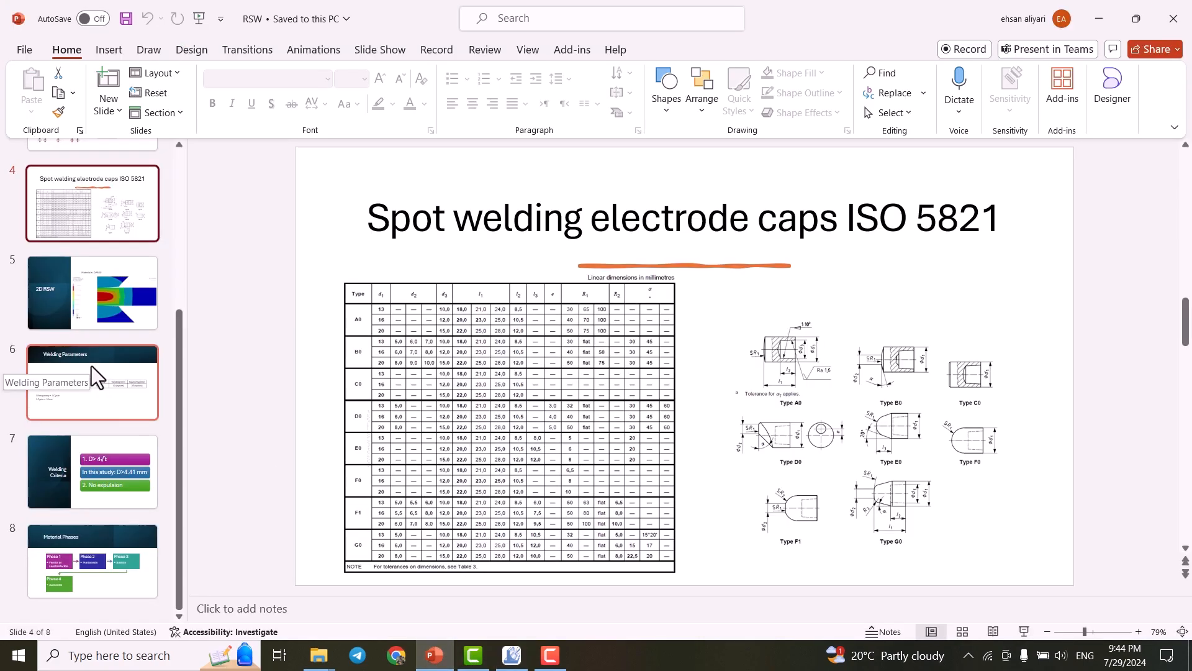
left_click(99, 380)
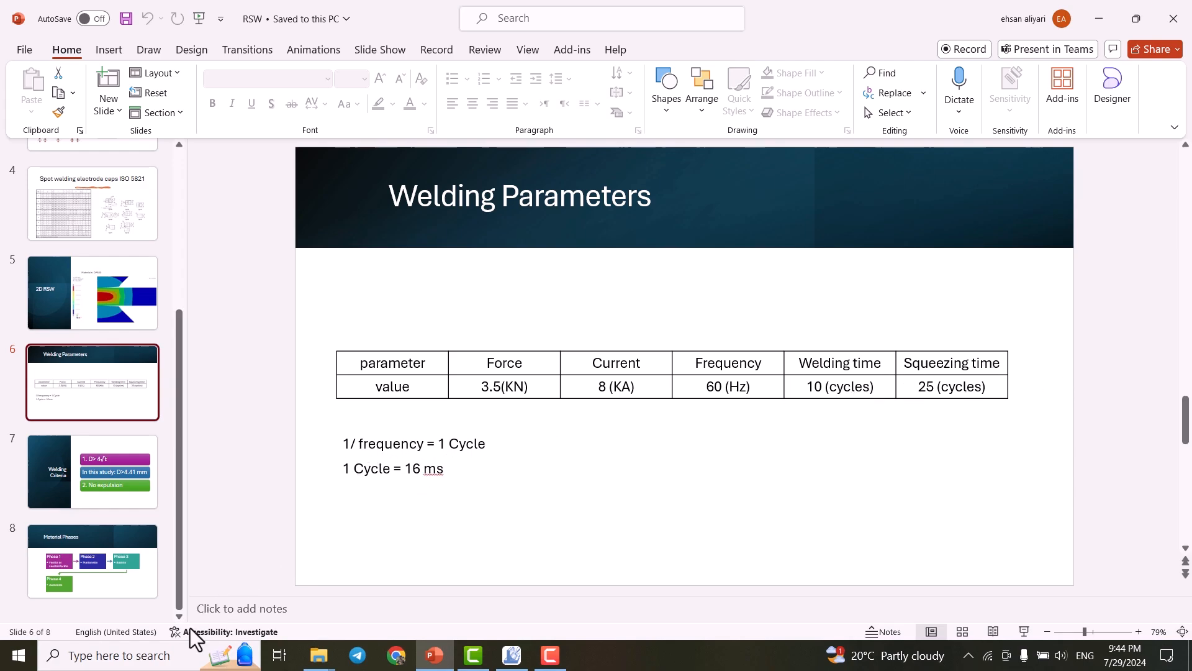
left_click(134, 662)
type("ca")
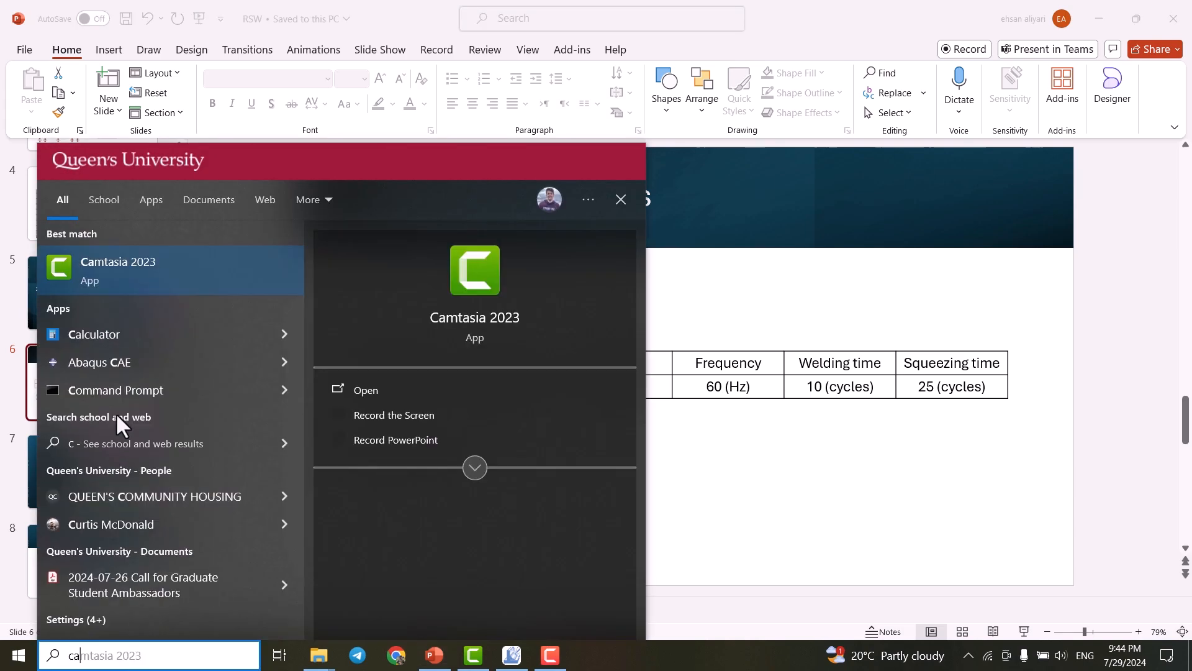
left_click(126, 335)
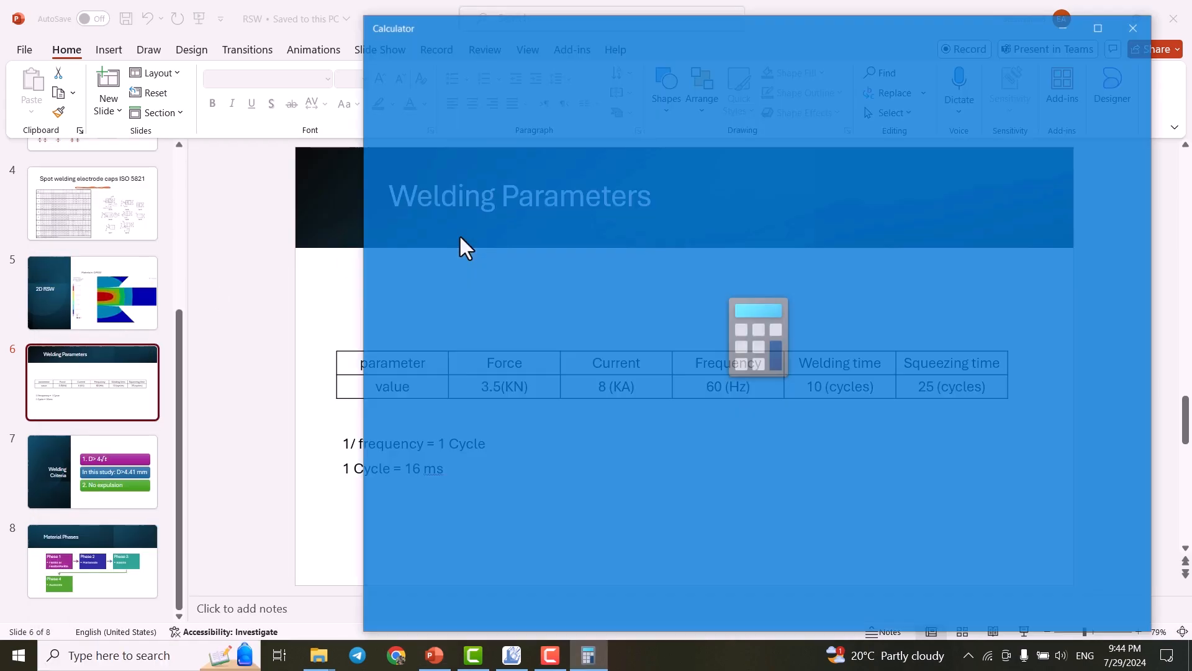
type("2")
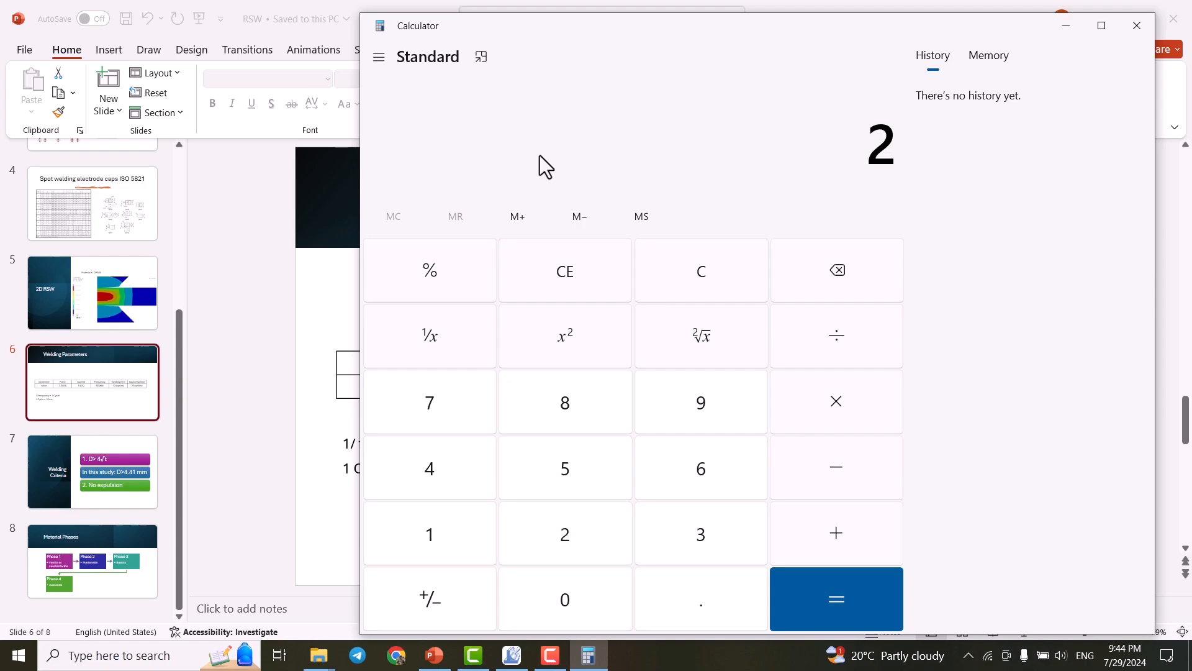
type("5*16")
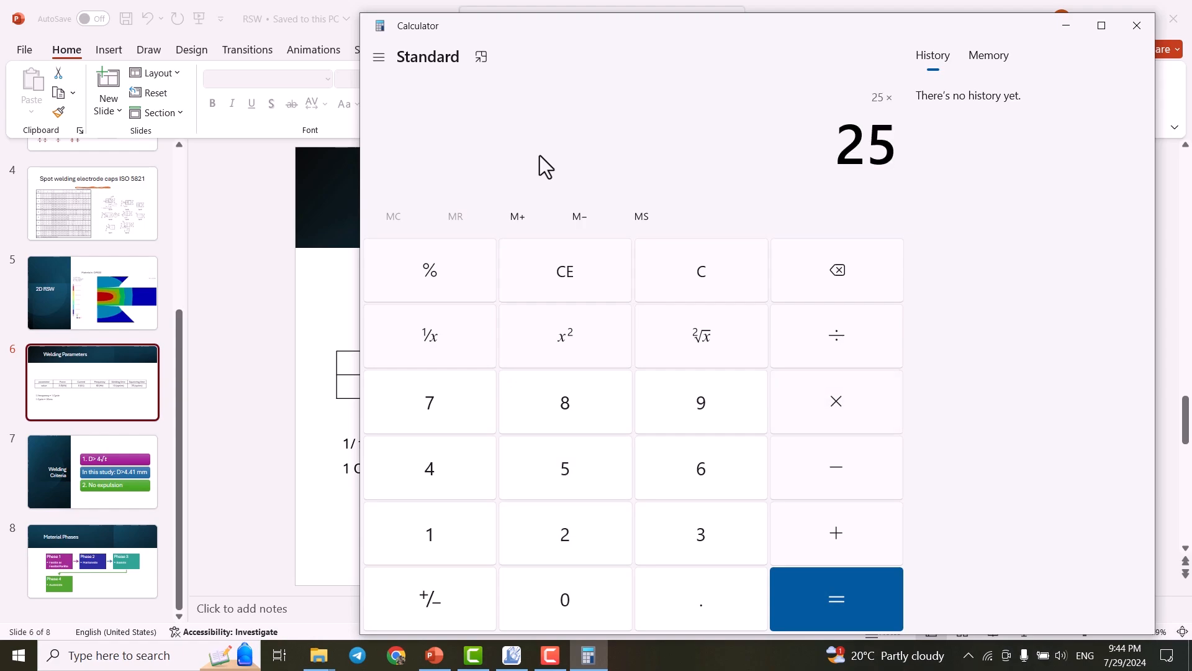
key("Return")
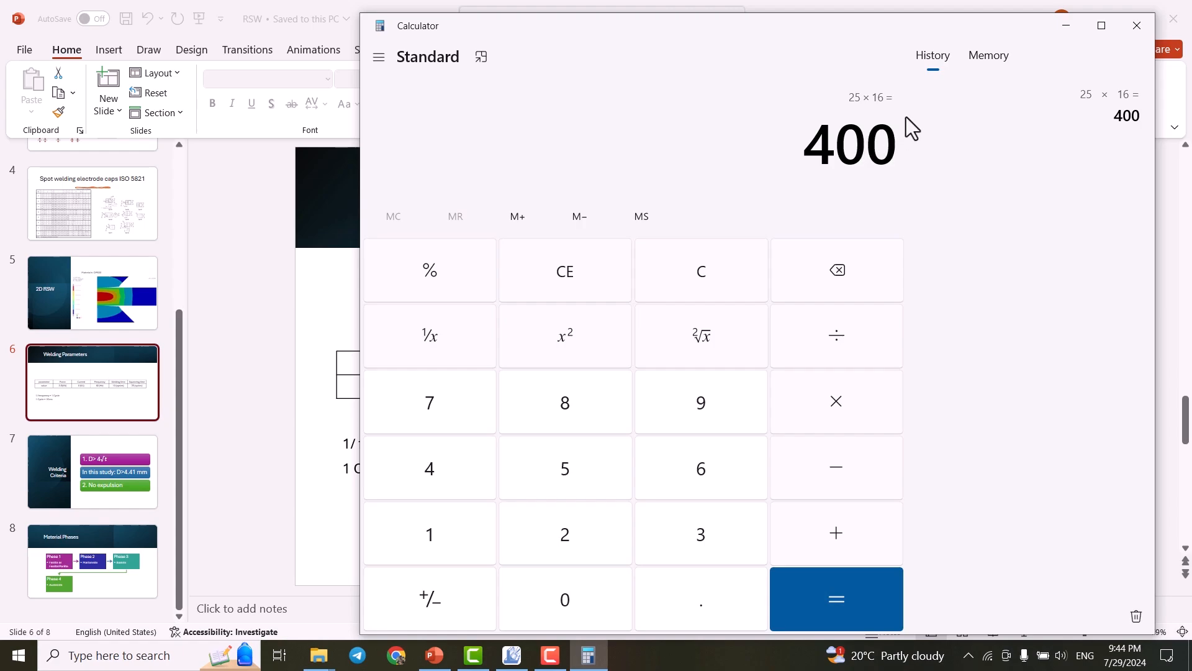
left_click(1066, 26)
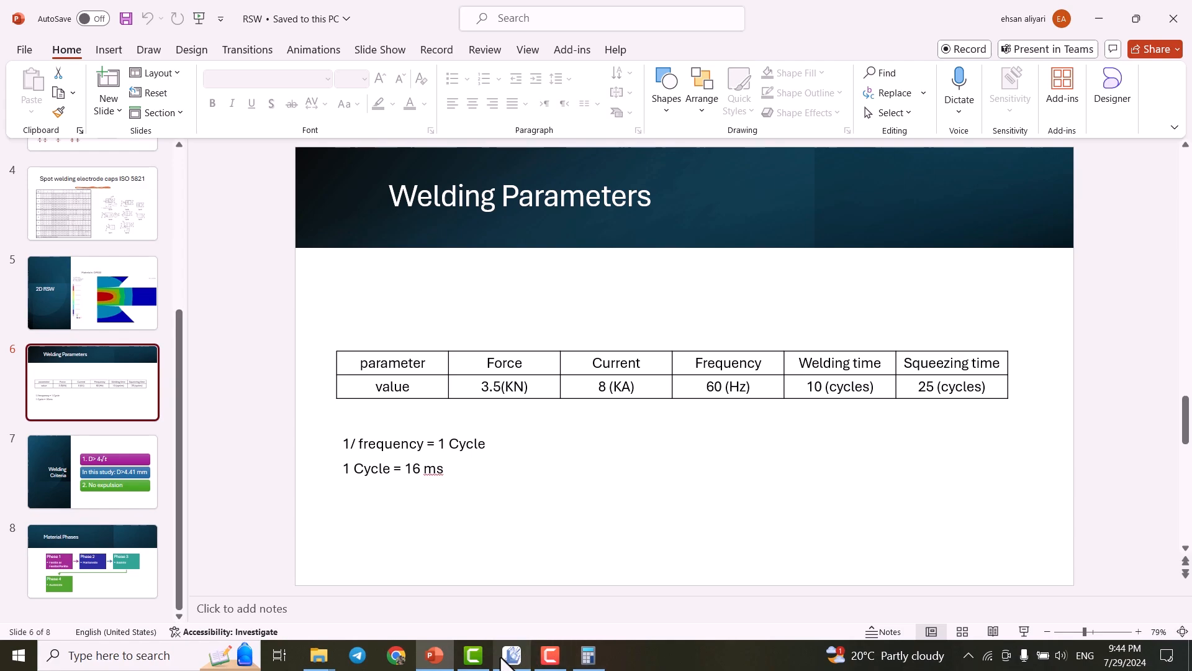
Return to Visual-Weld and set the squeezing time to 0.40
mouse_move(511, 655)
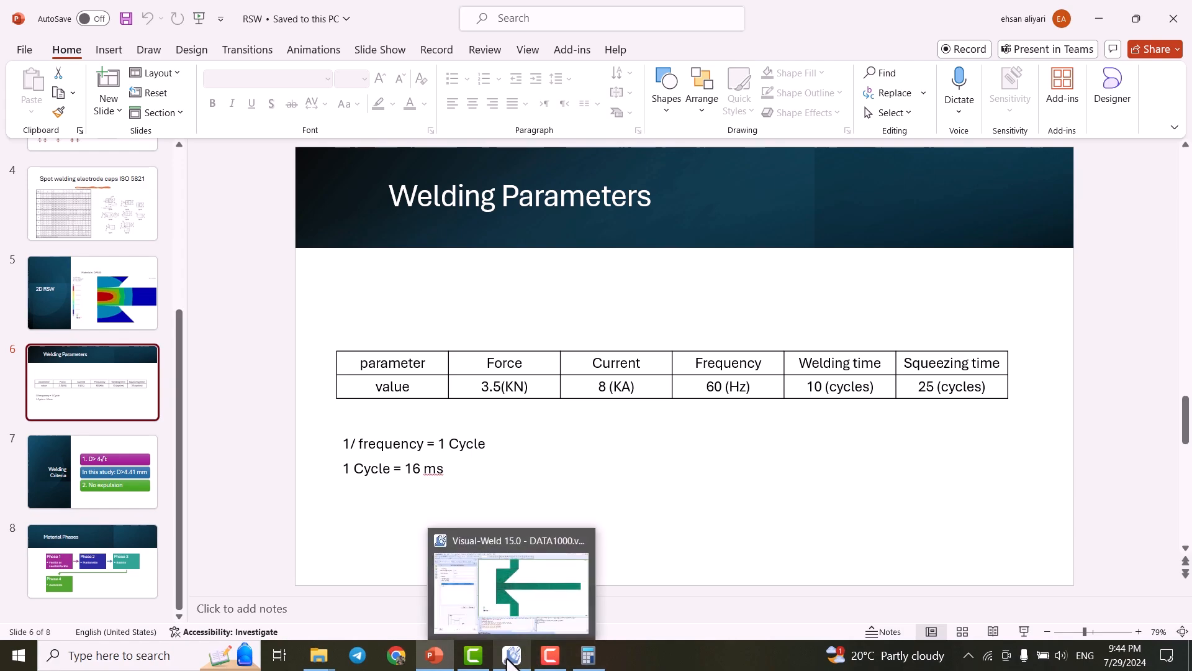
left_click(527, 592)
double_click(189, 200)
left_click(189, 200)
key("BackSpace")
type("0")
left_click(173, 326)
left_click(170, 196)
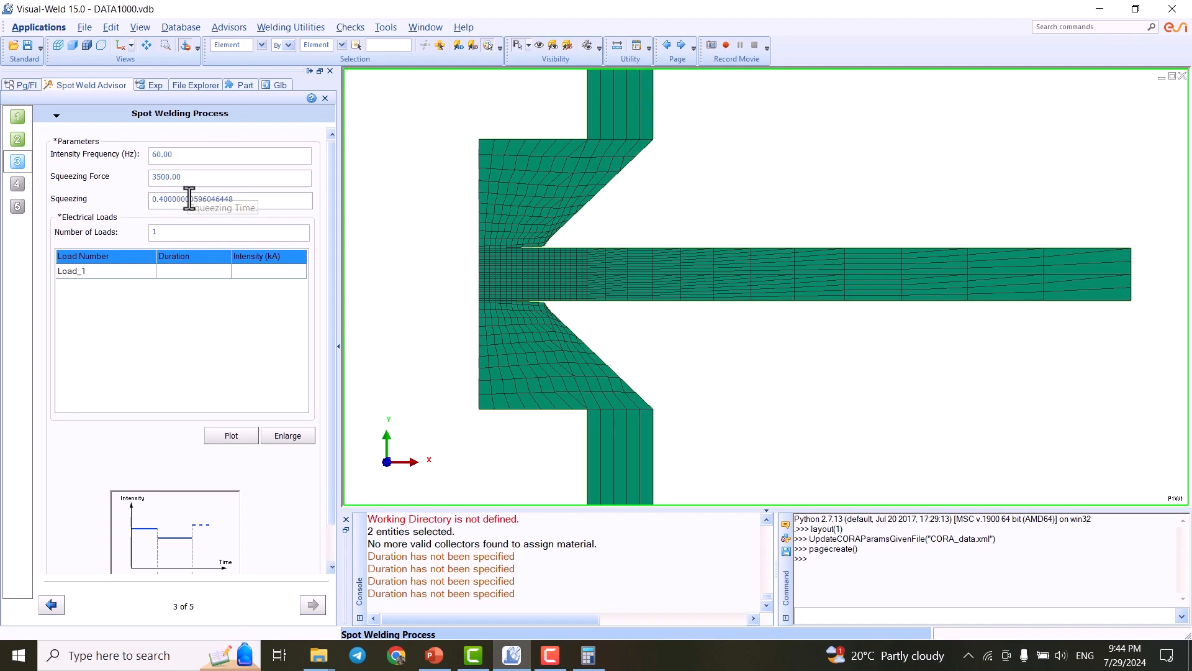
Give electrical Load_1 a duration of 0.16 and an intensity of 8 kA per the PowerPoint slide, and plot the electrical load curve
left_click(188, 273)
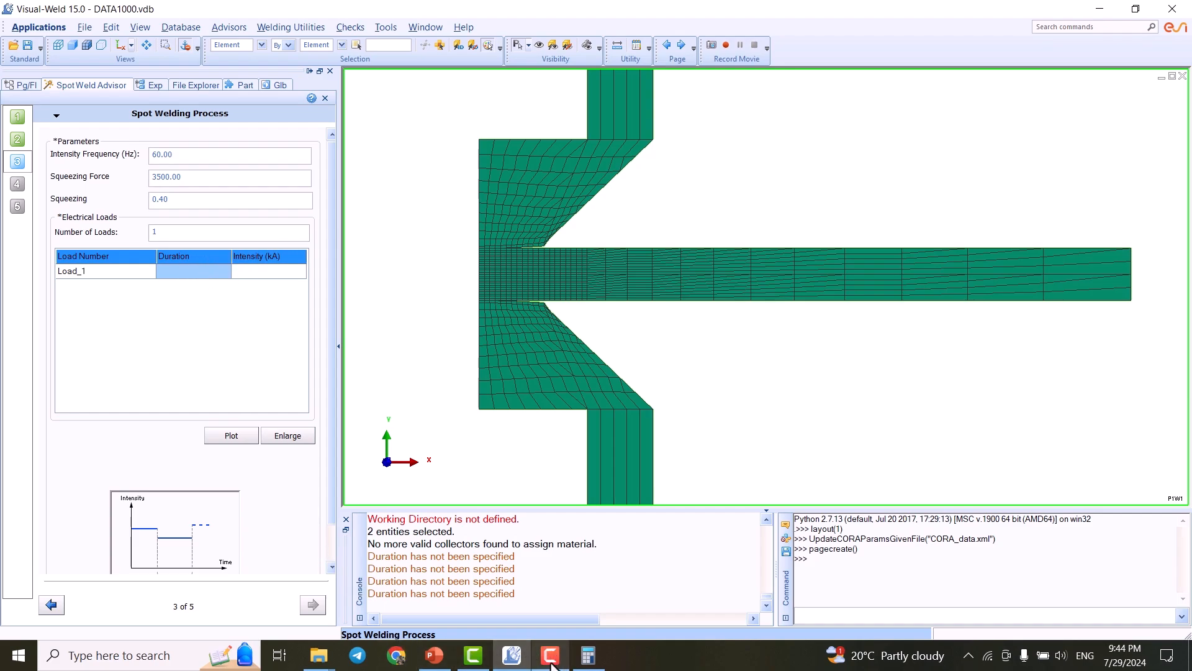
left_click(442, 661)
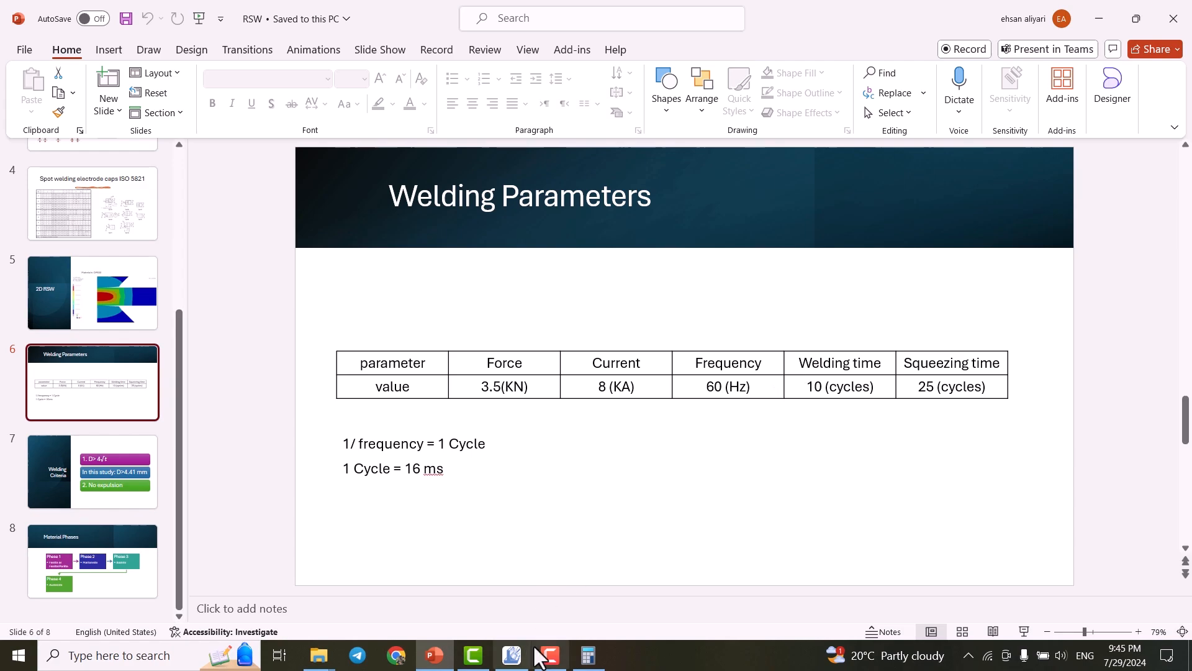
left_click(512, 655)
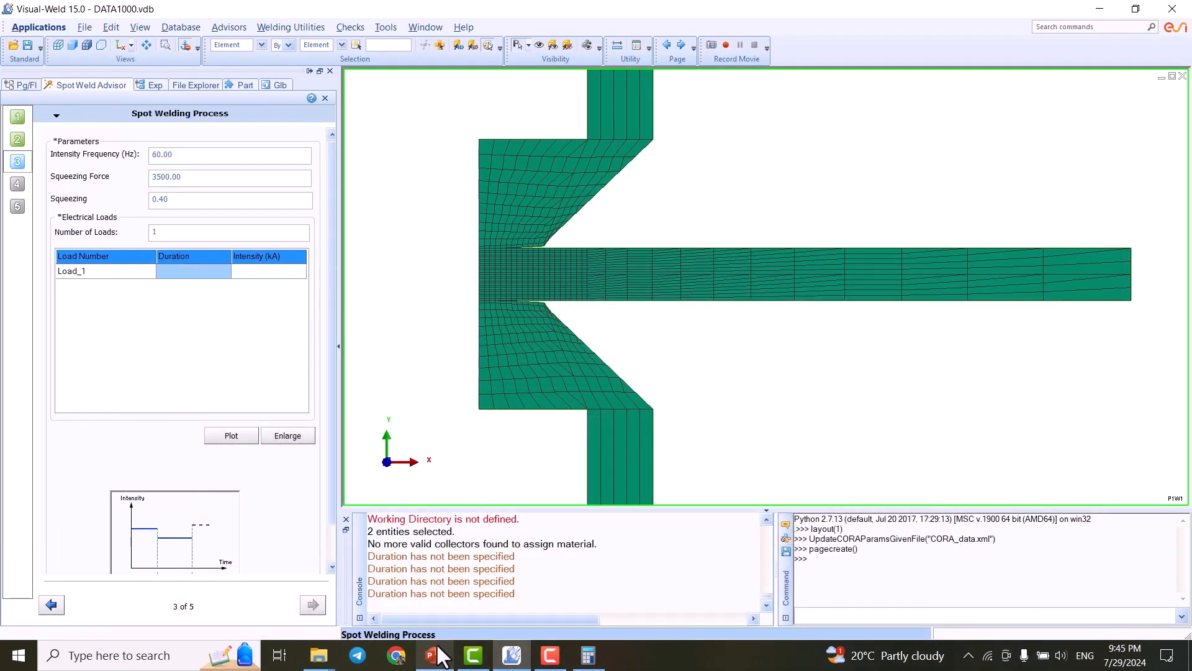
left_click(210, 273)
type("0.16")
left_click(276, 271)
type("8")
left_click(251, 296)
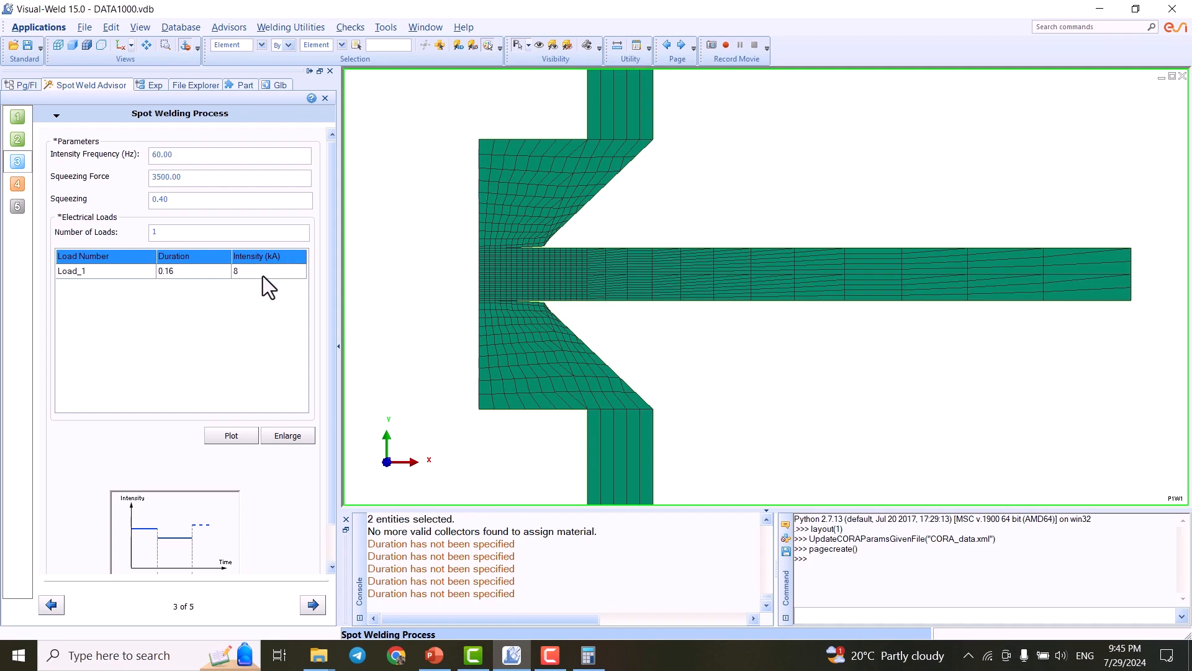
left_click(230, 435)
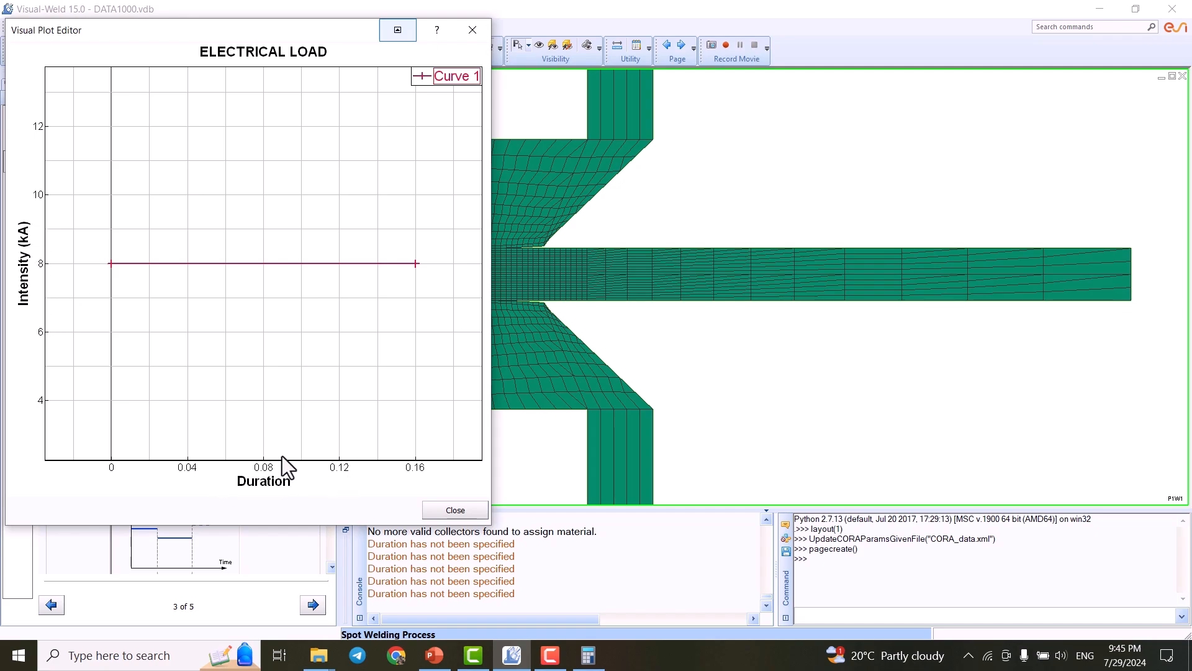
left_click(464, 29)
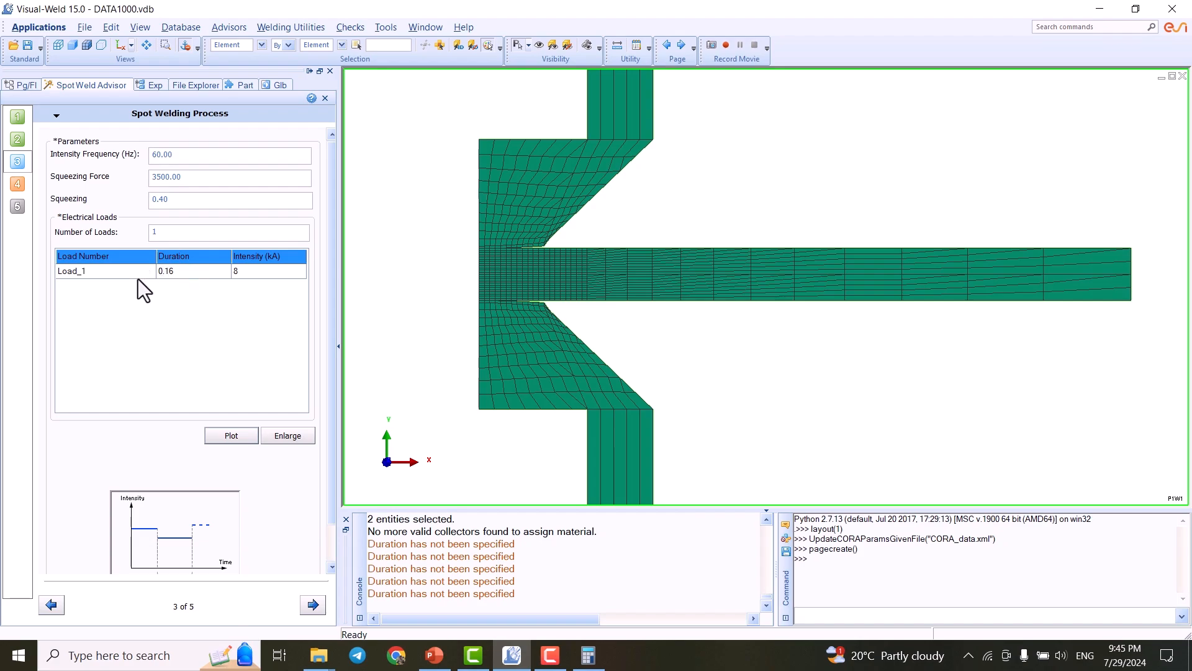
Open the Contact Resistances stage and examine the contact resistance diagram on the RSW slide in PowerPoint, returning to Visual-Weld
left_click(27, 184)
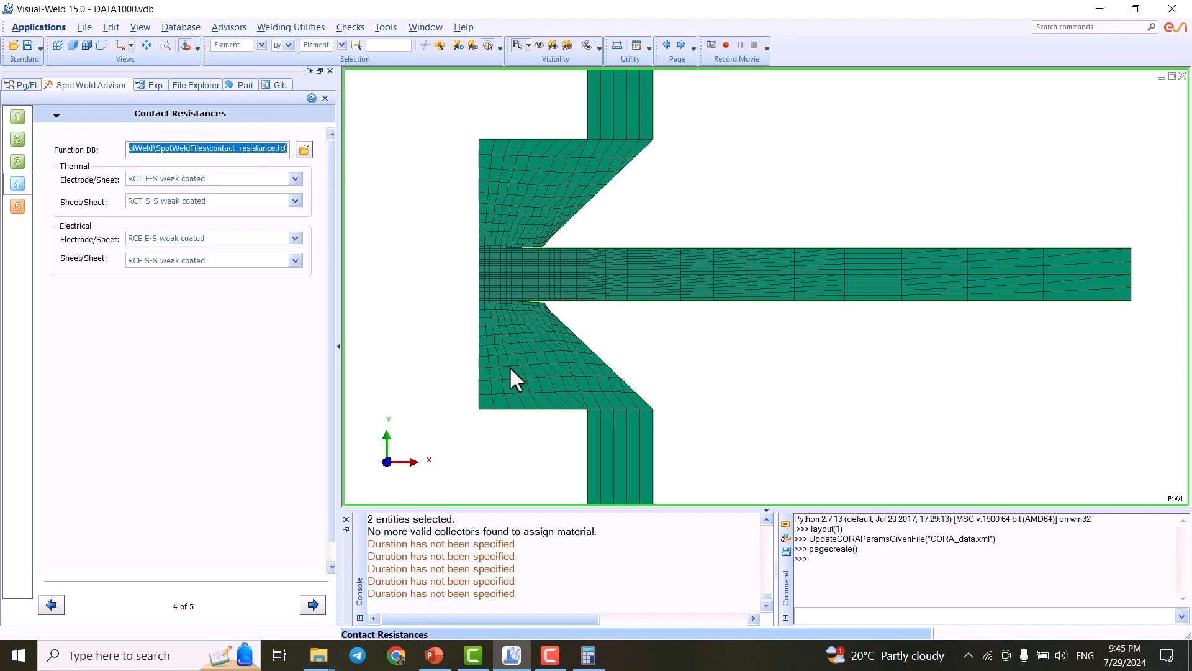
left_click(434, 655)
scroll(68, 249, "up", 3)
left_click(108, 292)
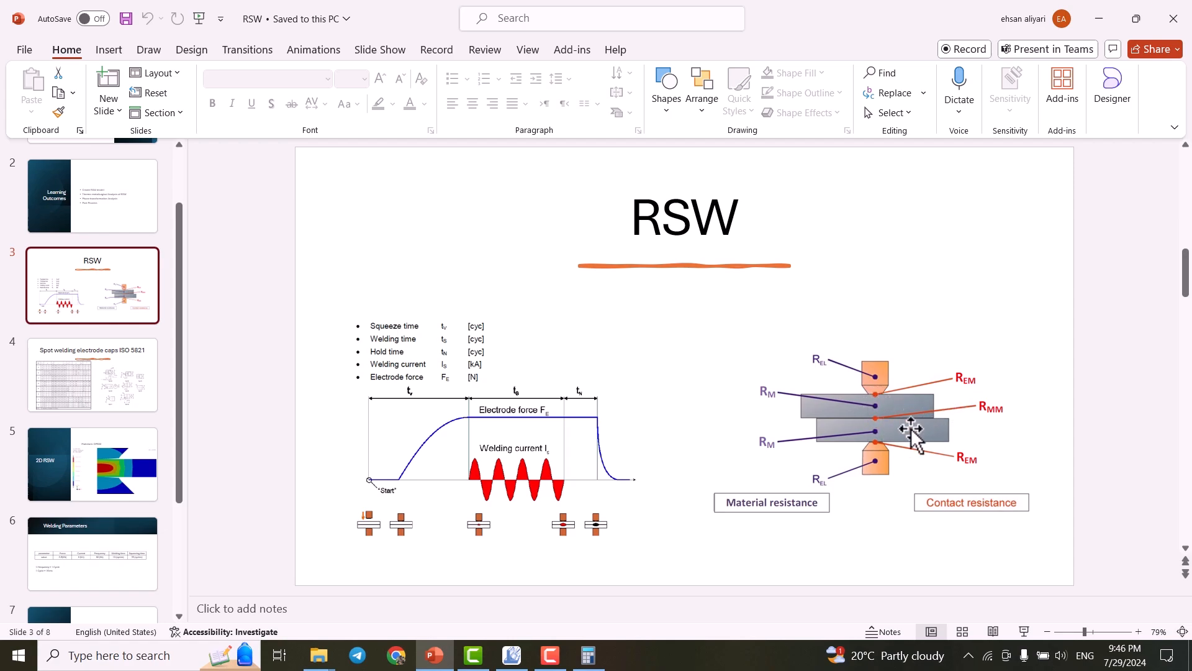
left_click(511, 655)
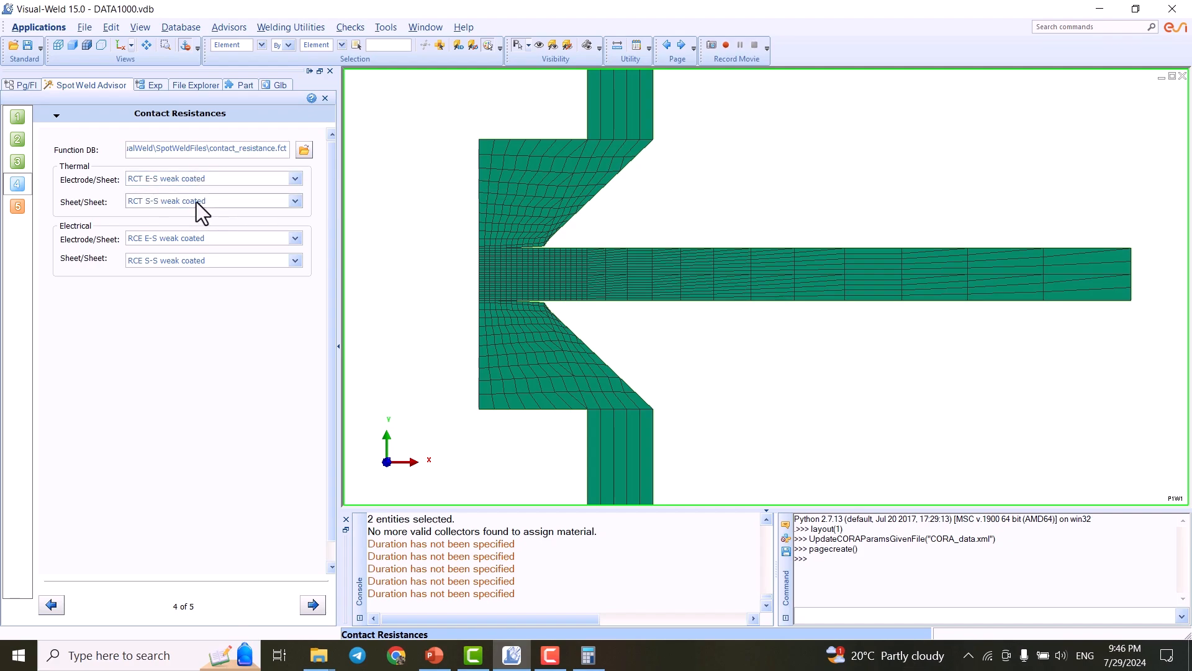
Set the thermal and electrical sheet/sheet contact resistances to strong DP600 and continue to the Solve and Plot stage
left_click(296, 200)
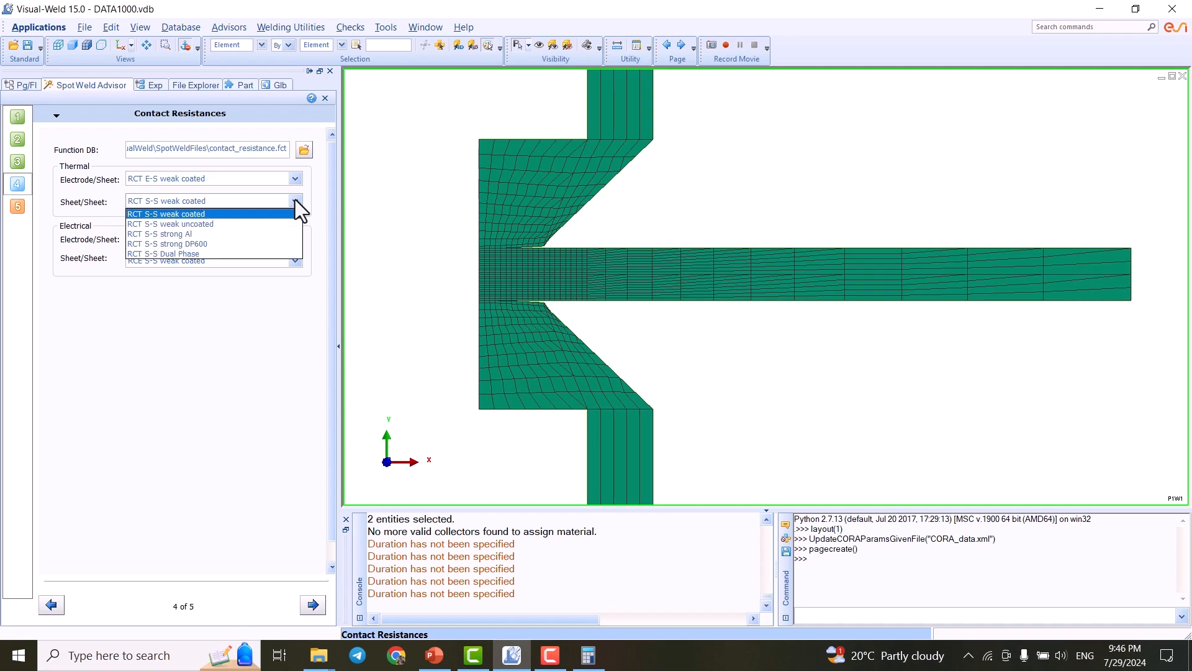
left_click(218, 244)
left_click(295, 261)
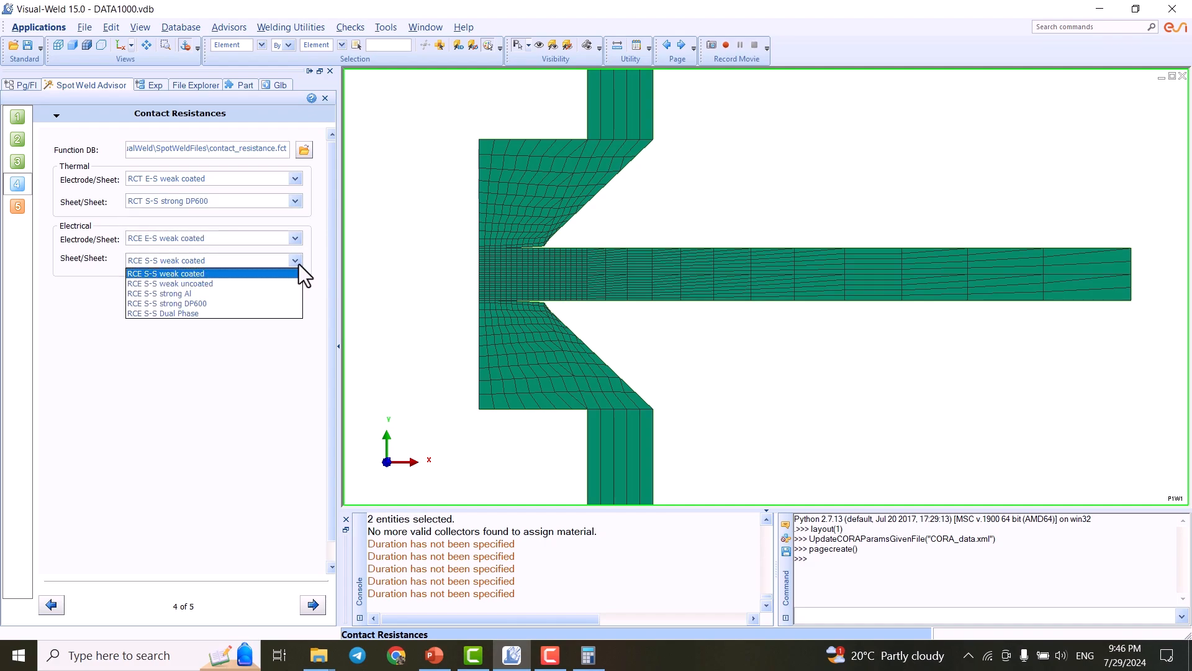
left_click(222, 302)
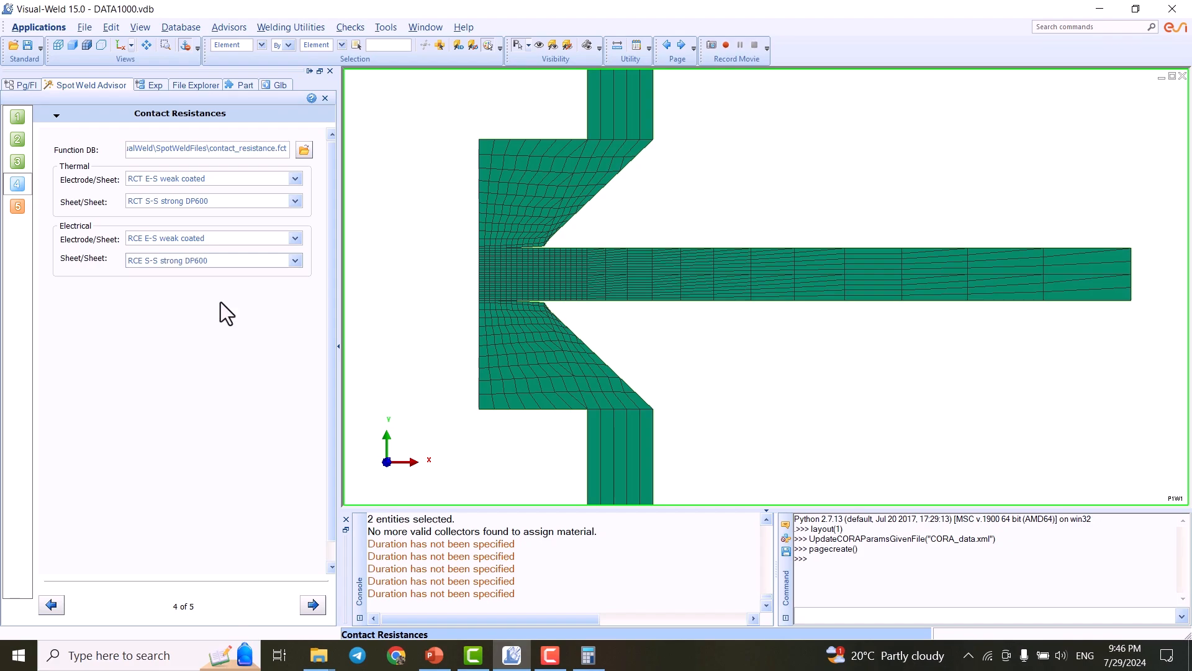
left_click(18, 209)
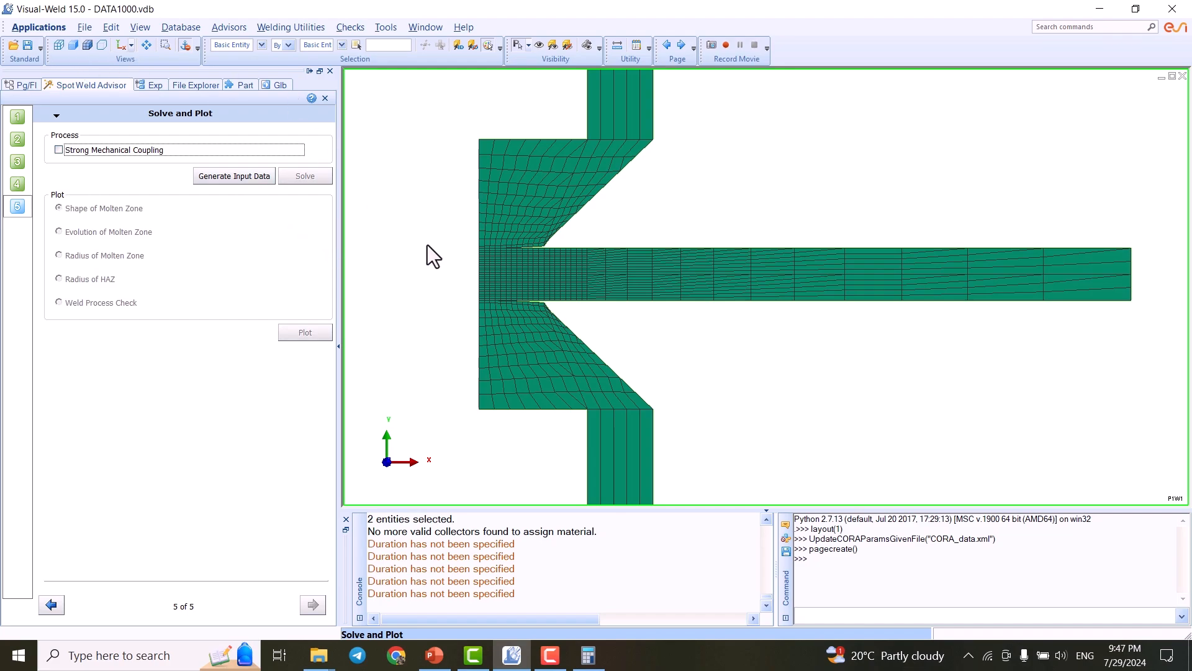
Save the DATA1000 project, and generate the spot weld input data to solve it without strong mechanical coupling
left_click(442, 255)
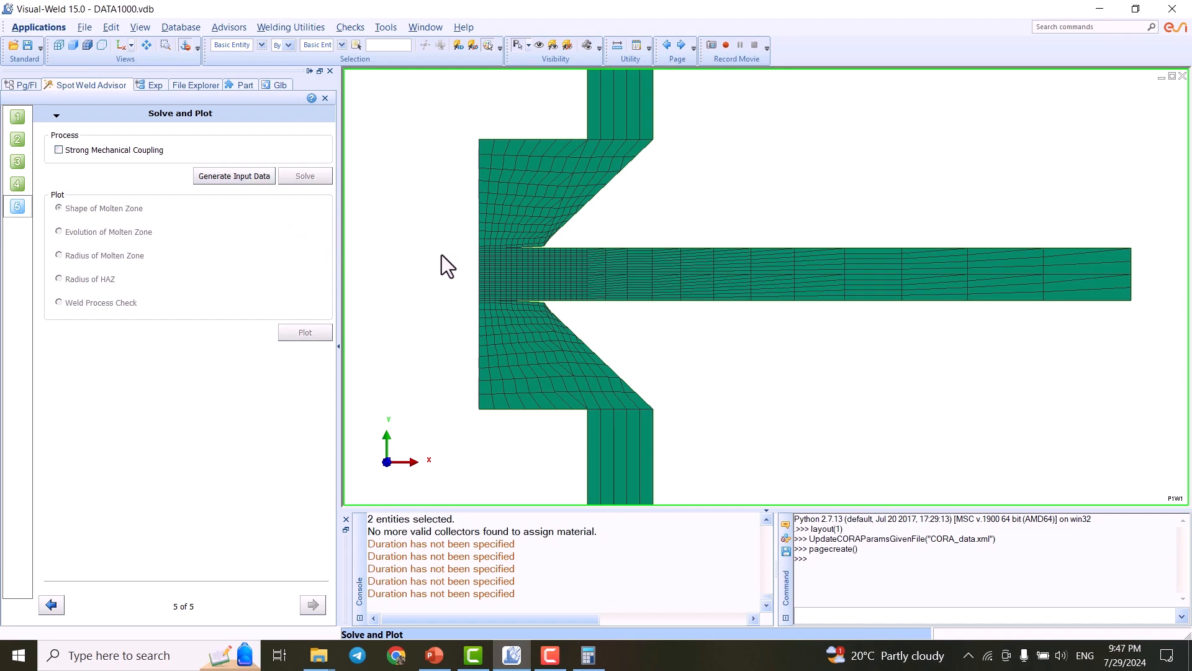
key("ctrl+s")
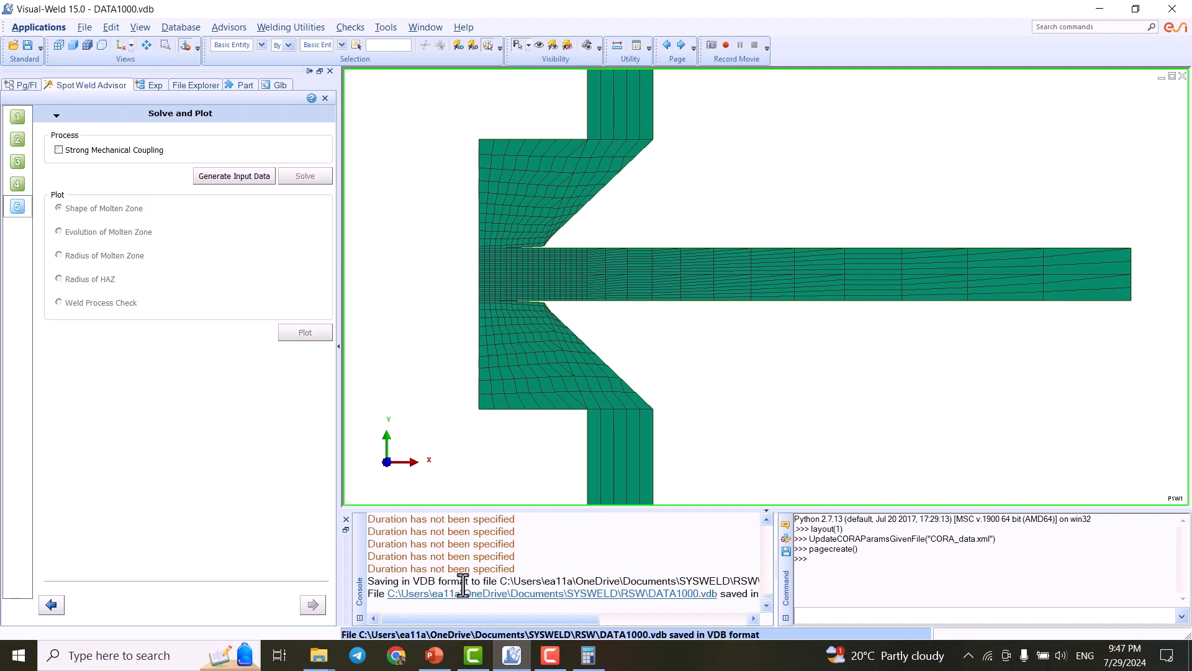
left_click(215, 176)
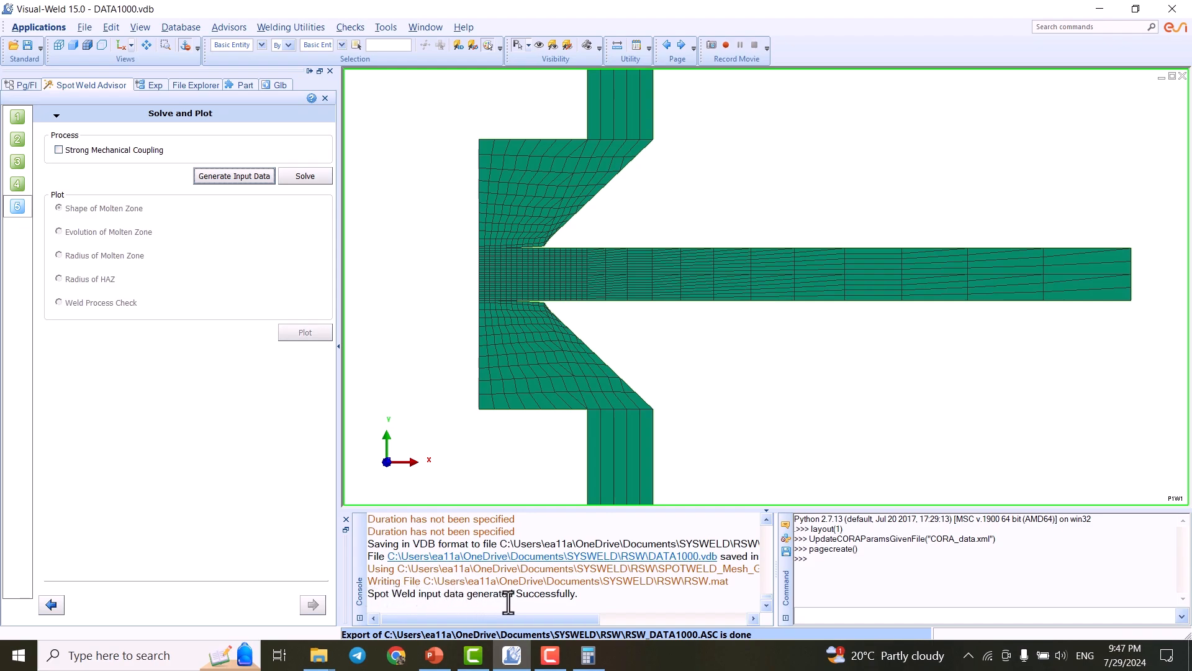
left_click(303, 178)
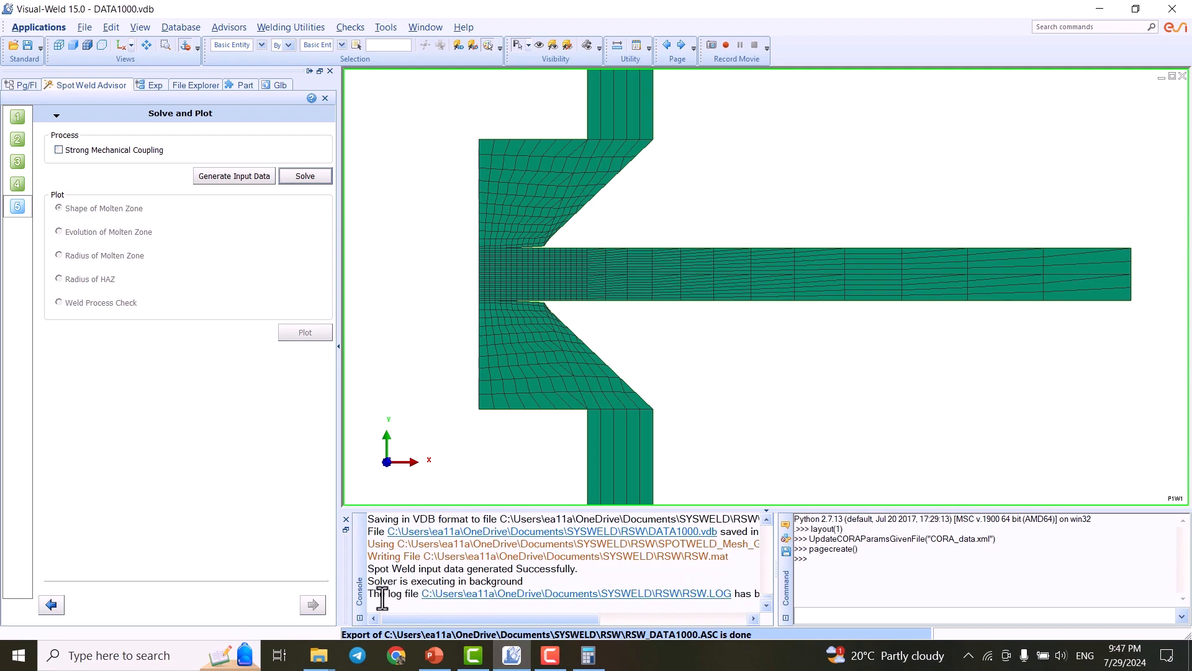
Open the RSW.LOG solver log and read through the processing output so far
left_click(537, 594)
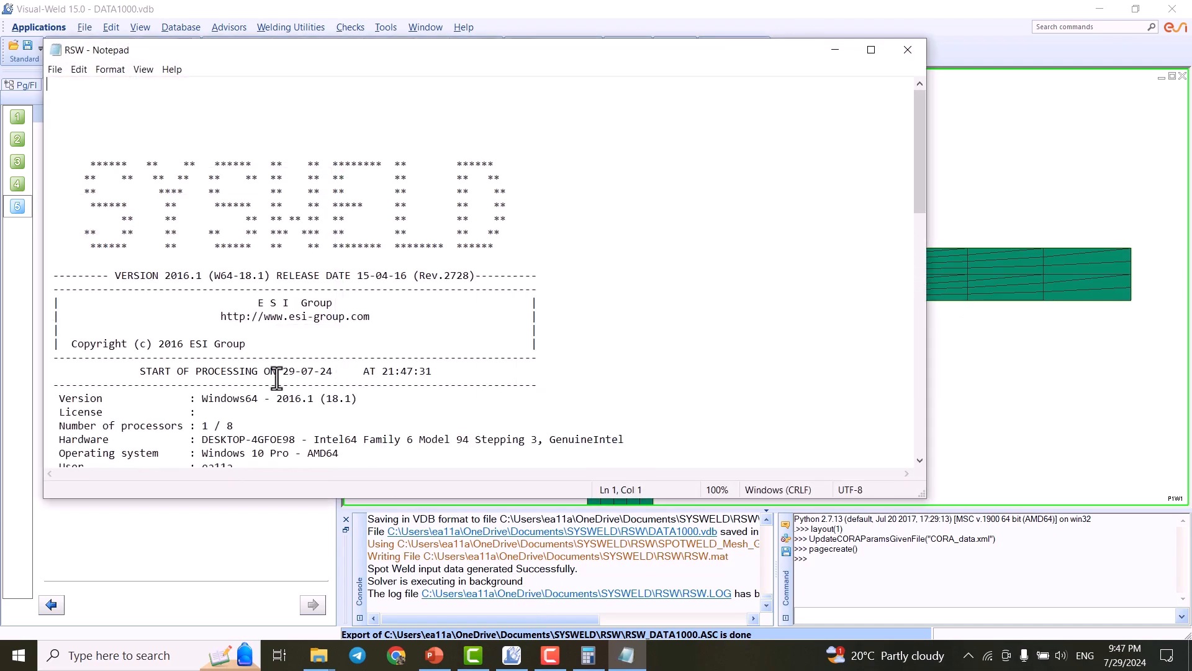
scroll(464, 253, "down", 2)
scroll(463, 253, "down", 12)
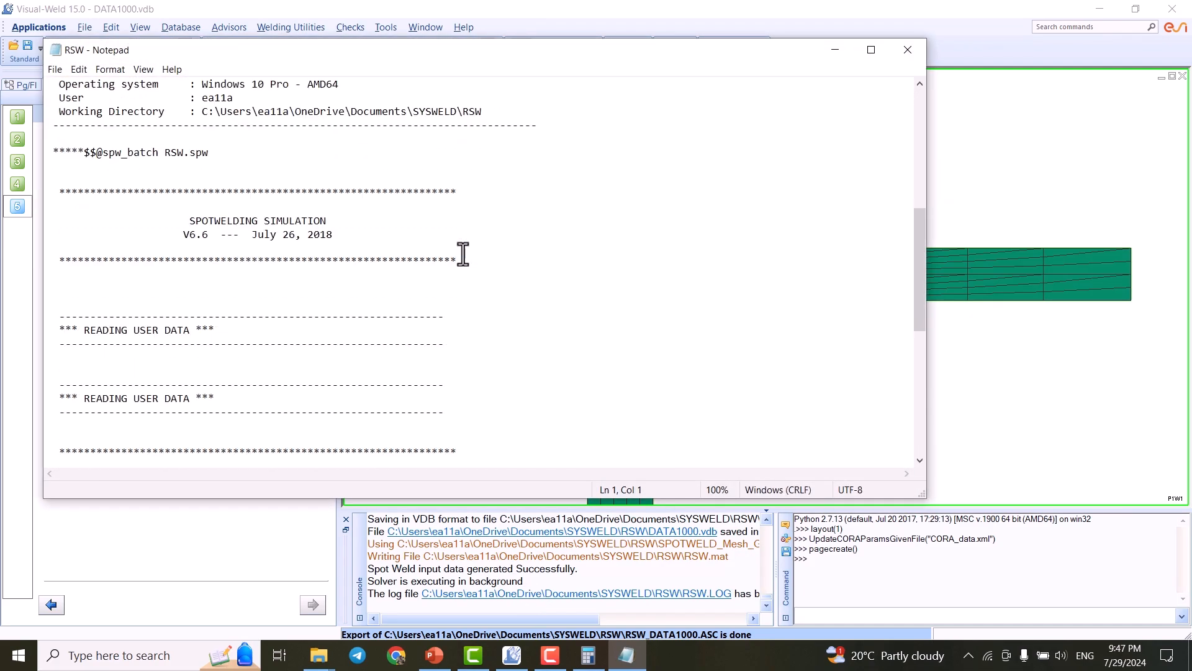
scroll(464, 254, "down", 4)
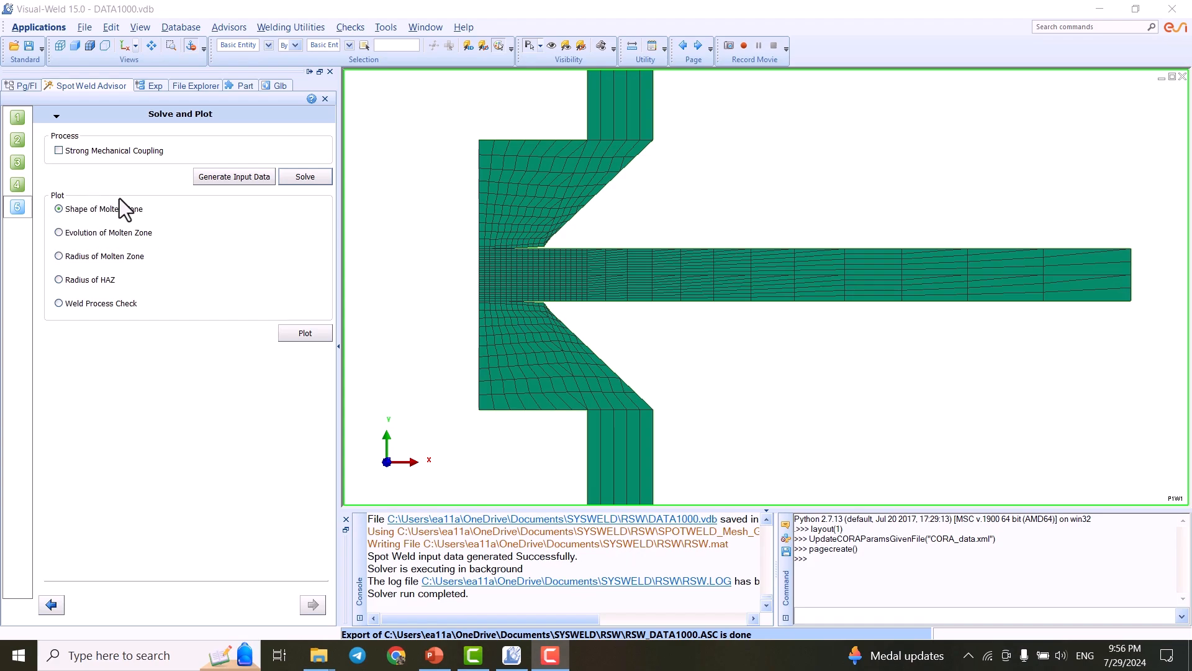
Reopen the RSW.LOG file, check its end-of-processing section, and close the log
left_click(506, 587)
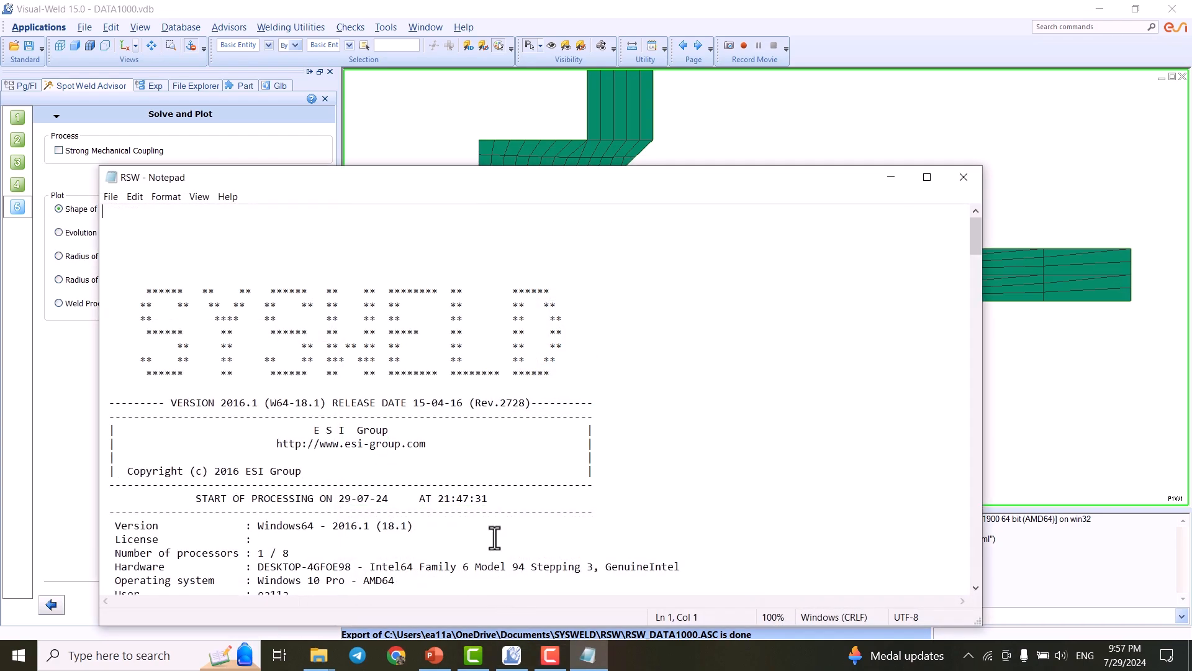
scroll(602, 401, "down", 15)
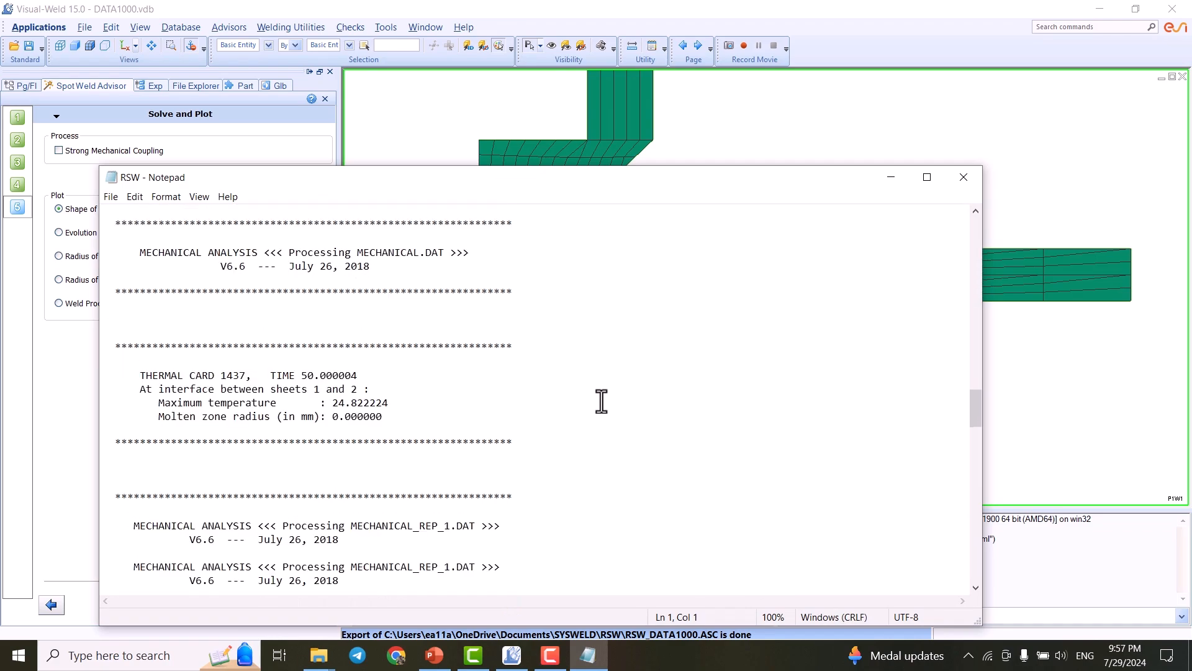
scroll(500, 396, "down", 12)
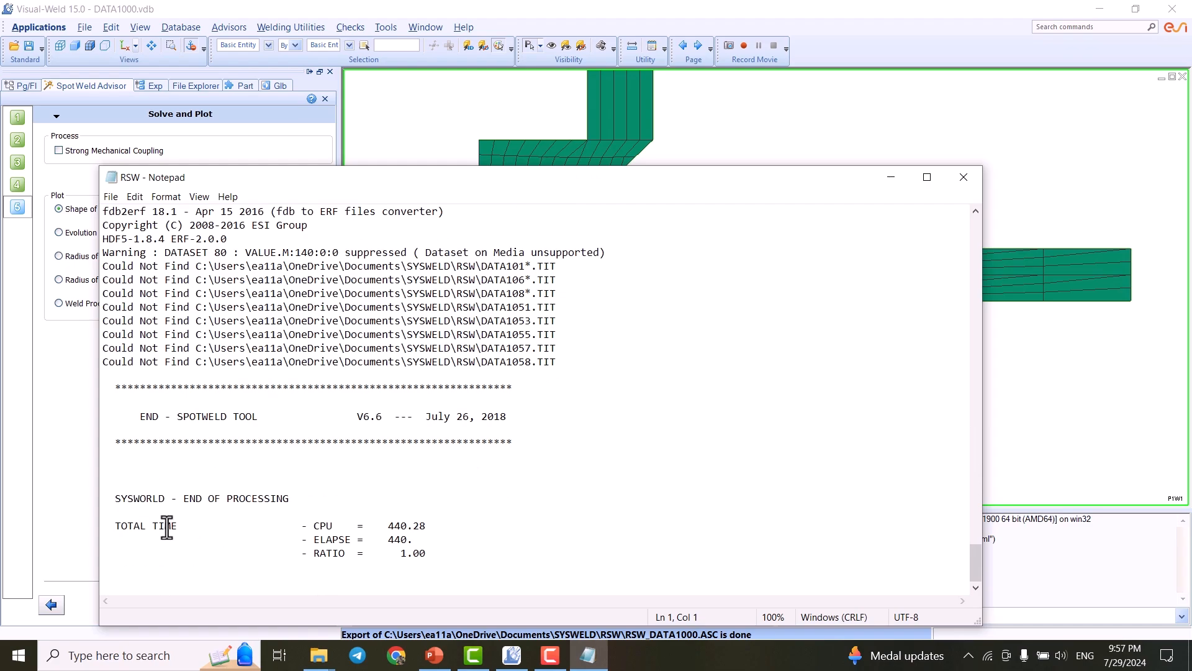
left_click_drag(190, 497, 283, 497)
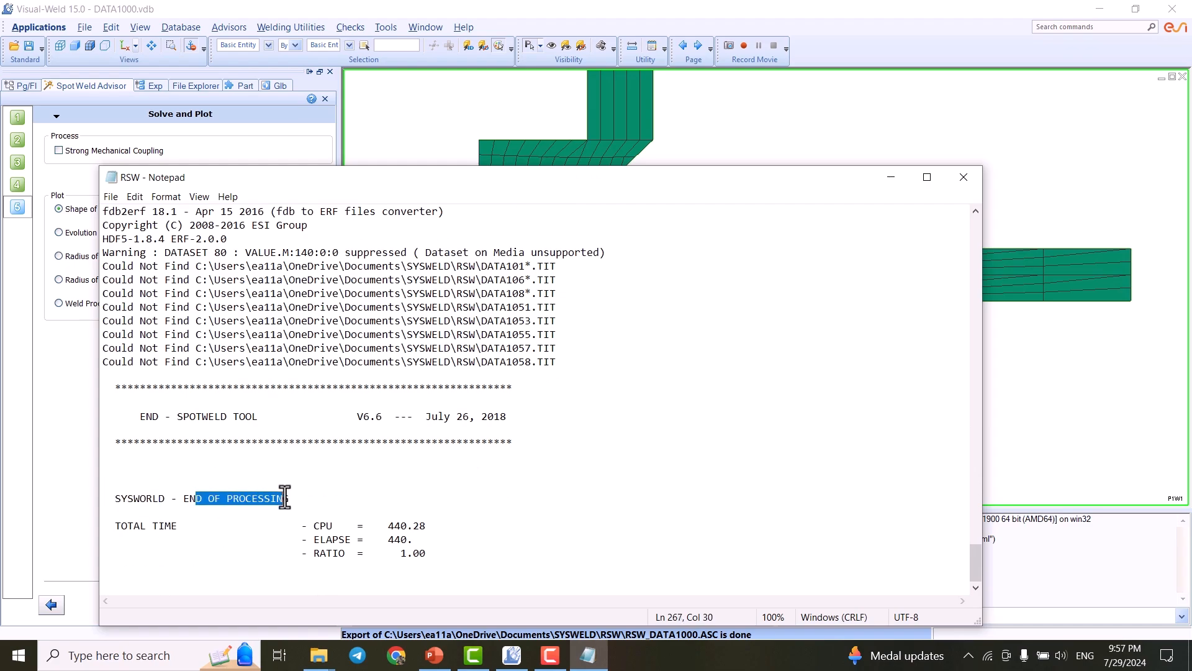
left_click(964, 177)
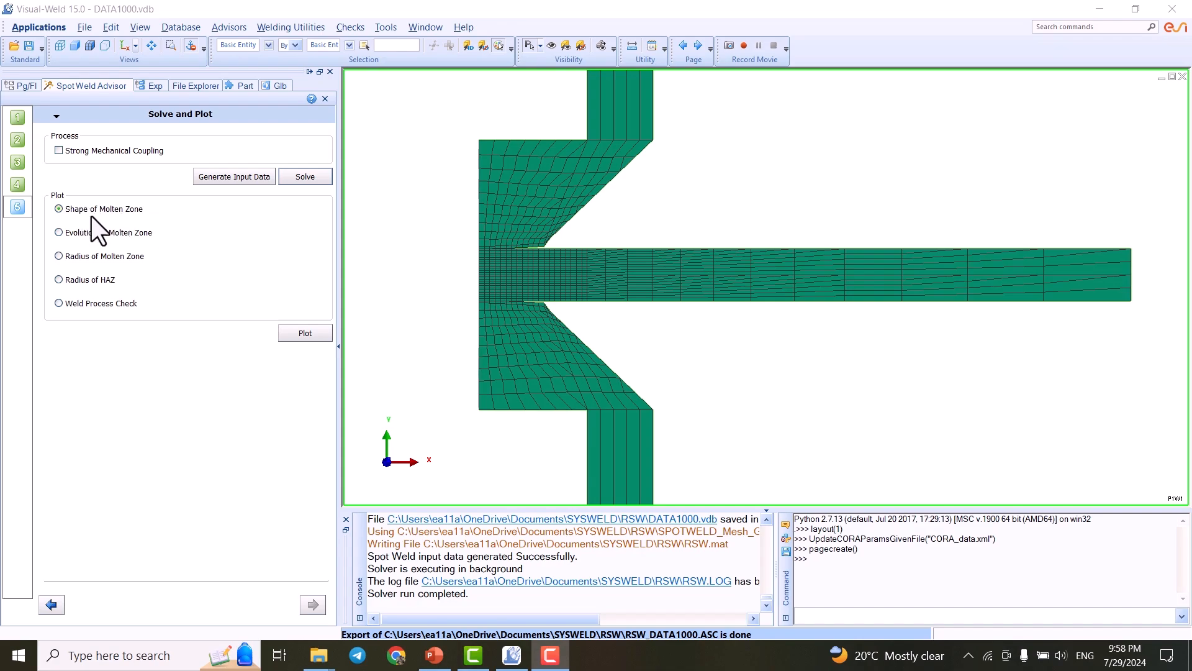
Plot the shape of the molten zone and examine the weld nugget between the two sheets up close
left_click(302, 334)
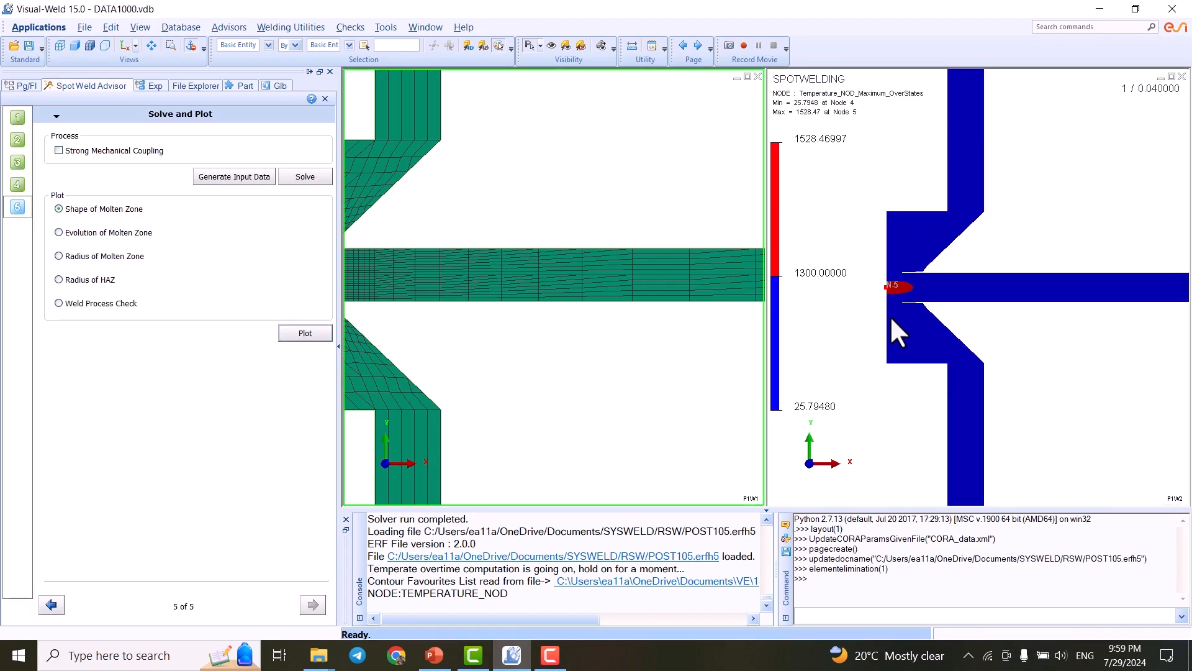
scroll(877, 303, "up", 3)
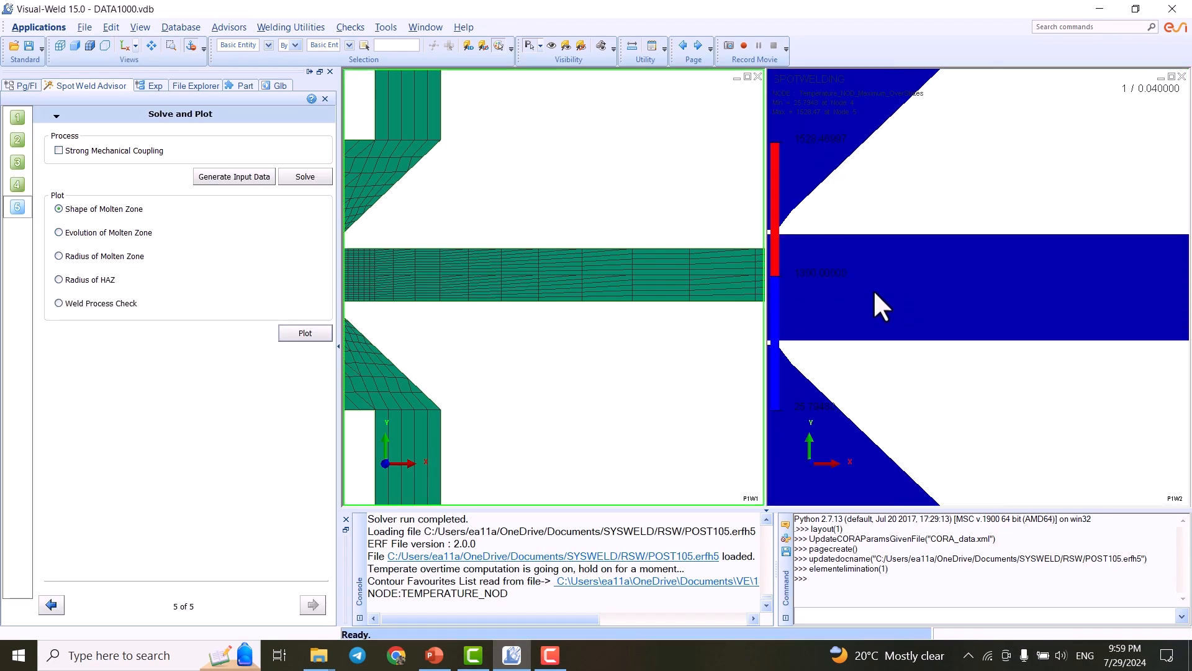
middle_click_drag(874, 290, 953, 292)
left_click(921, 272)
middle_click_drag(934, 236, 1155, 239)
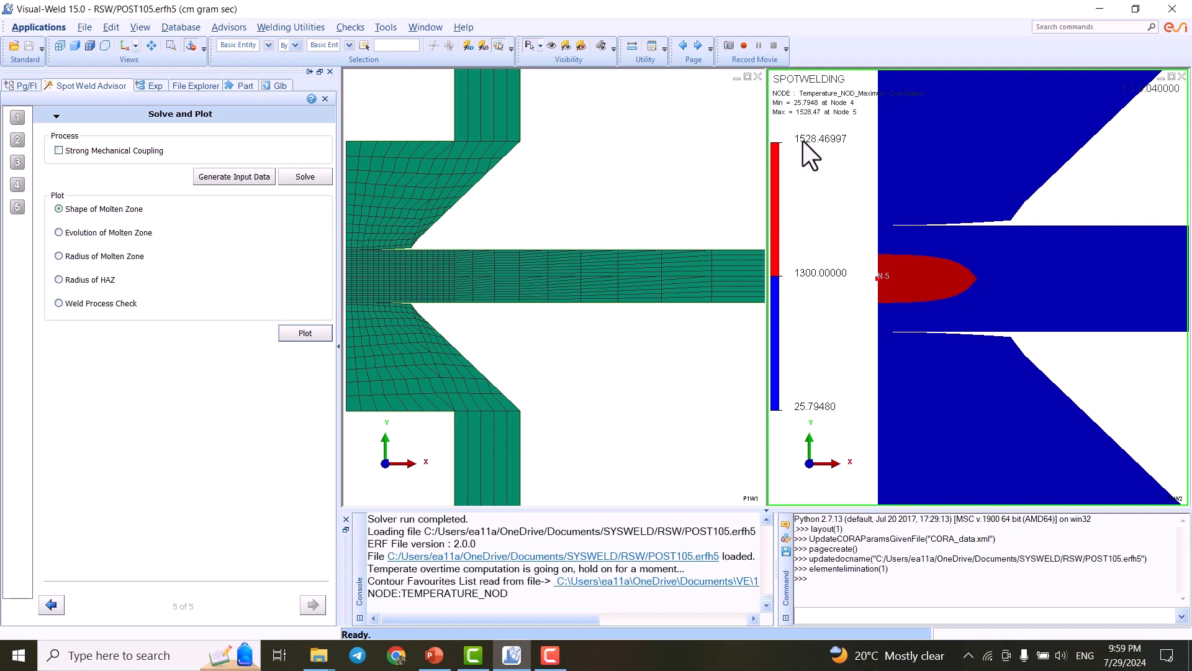
scroll(877, 293, "up", 1)
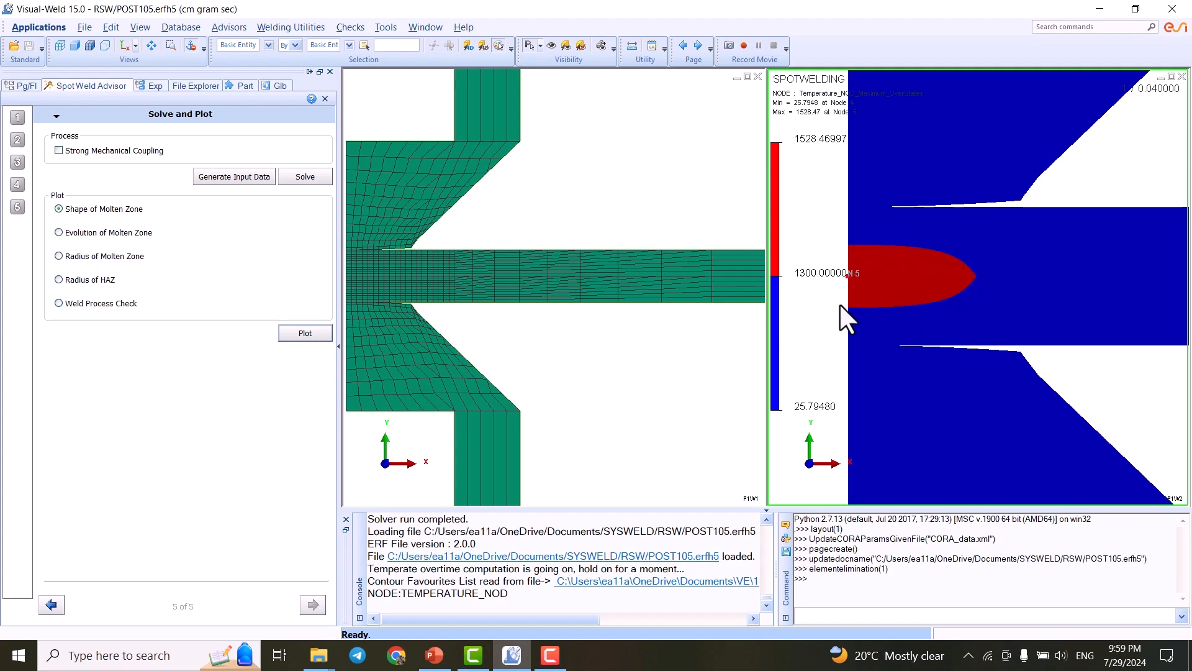
scroll(879, 292, "up", 3)
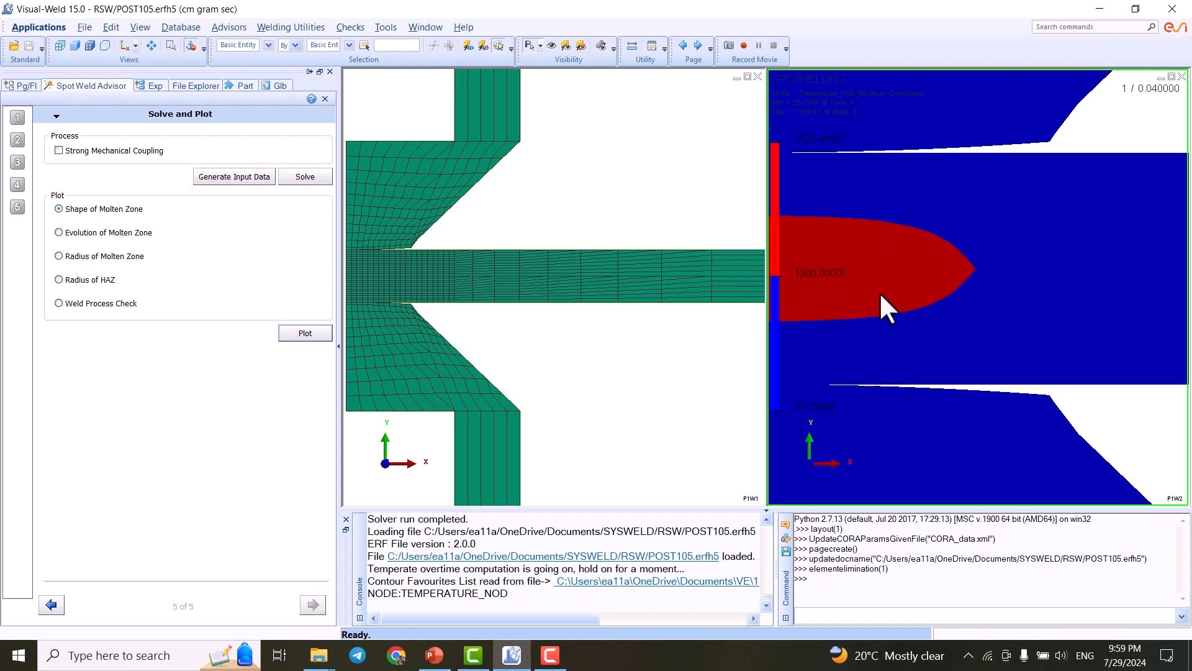
scroll(866, 260, "down", 1)
scroll(880, 256, "down", 1)
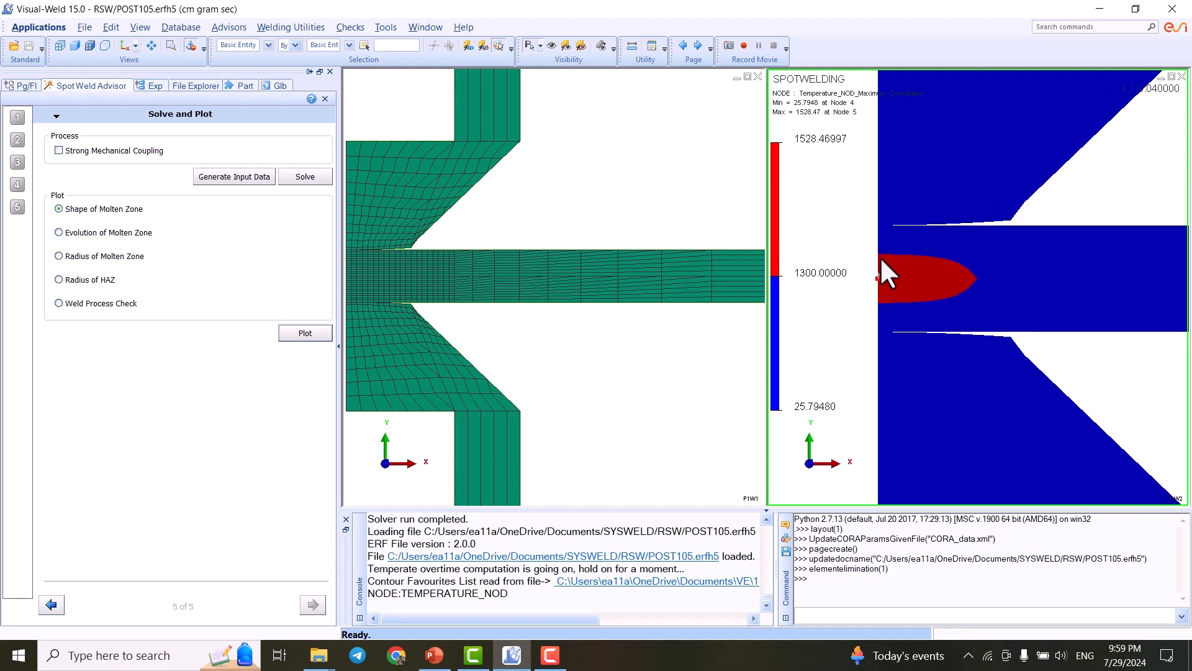
scroll(893, 253, "up", 1)
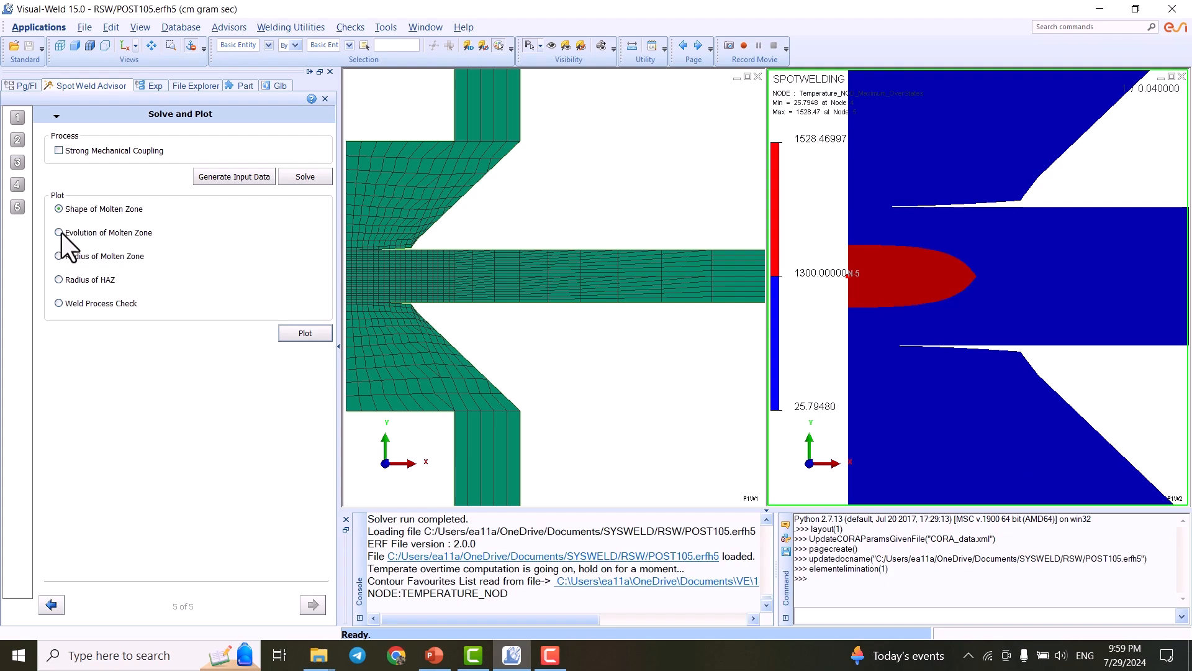
Close the molten zone shape plot and plot the evolution of the molten zone
left_click(1182, 77)
left_click(128, 232)
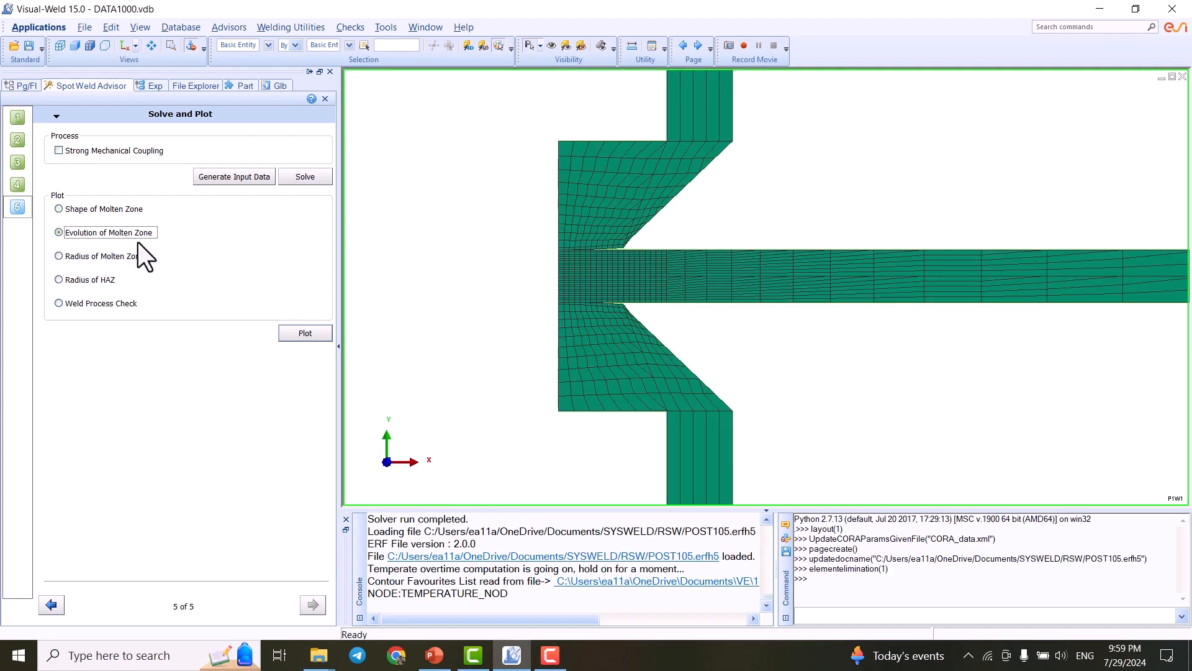
left_click(305, 332)
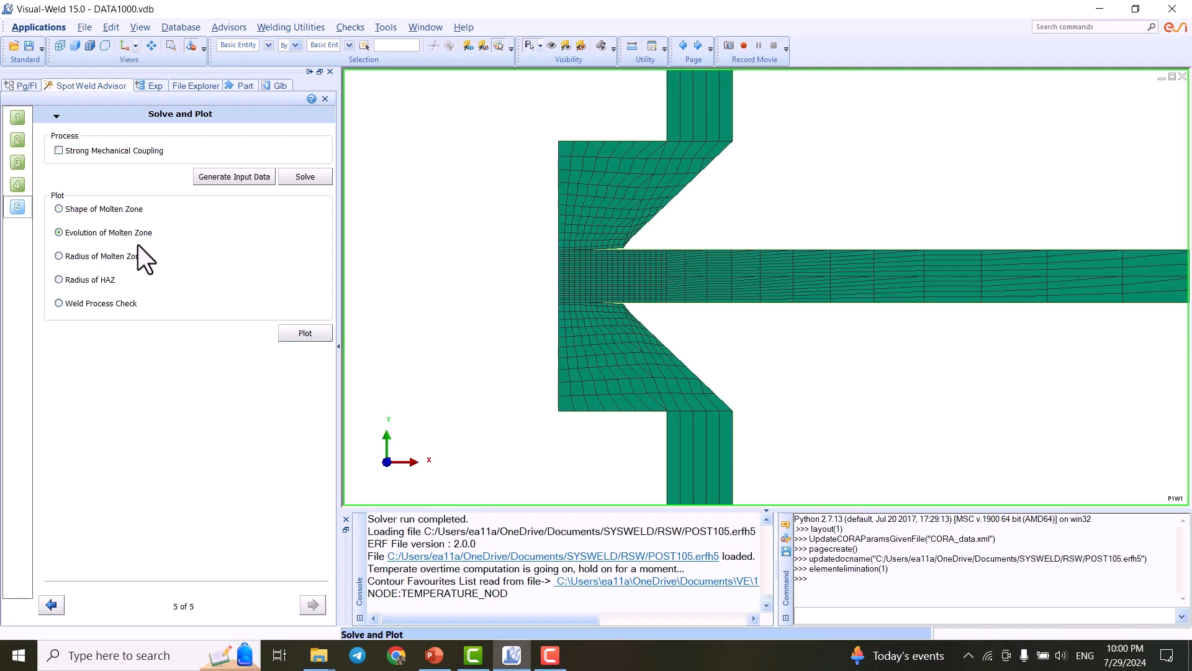
Plot the radius of the molten zone and examine how the curve grows and levels off over time
left_click(92, 256)
left_click(295, 331)
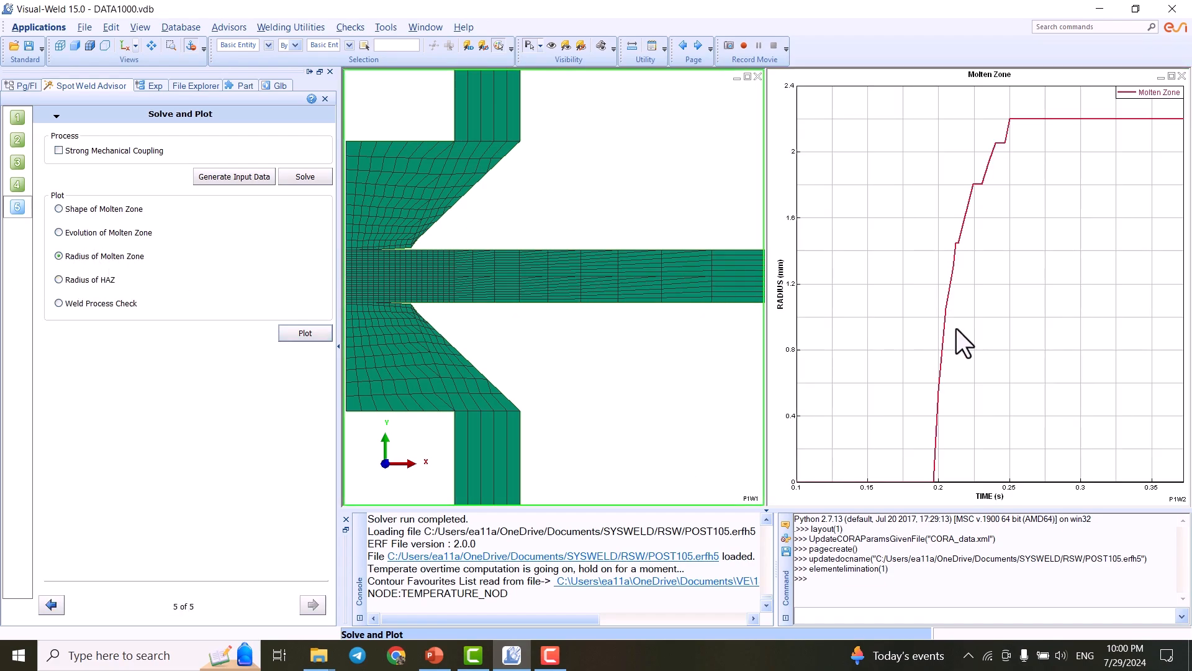
left_click(902, 350)
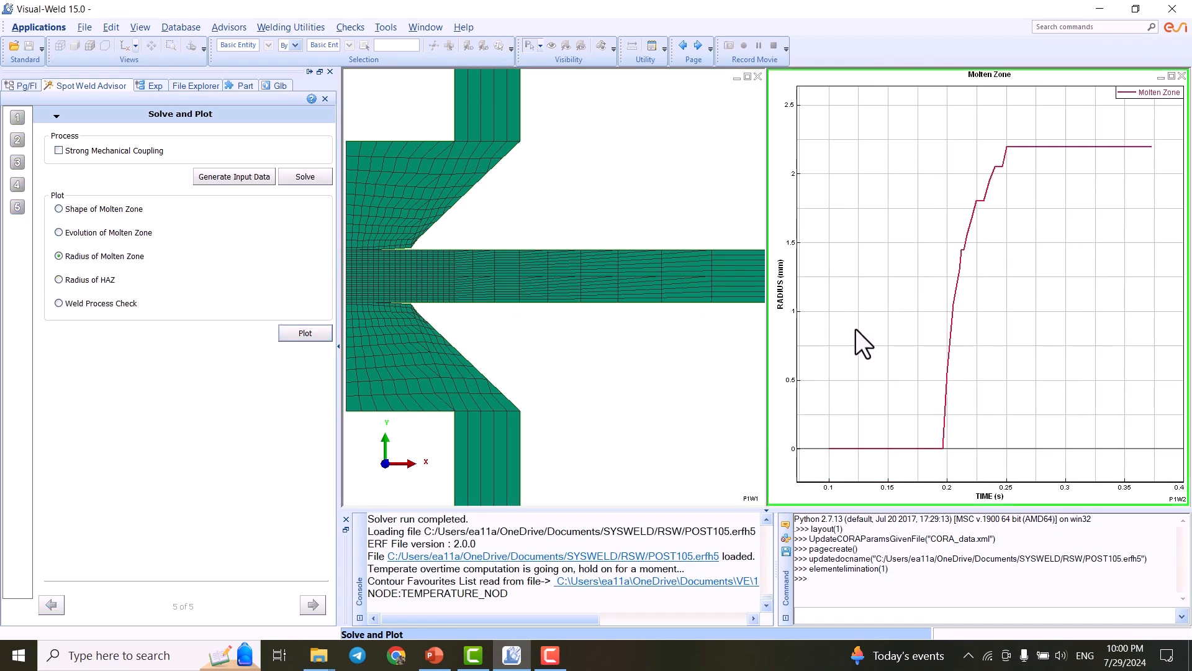
scroll(985, 139, "up", 3)
scroll(985, 139, "down", 2)
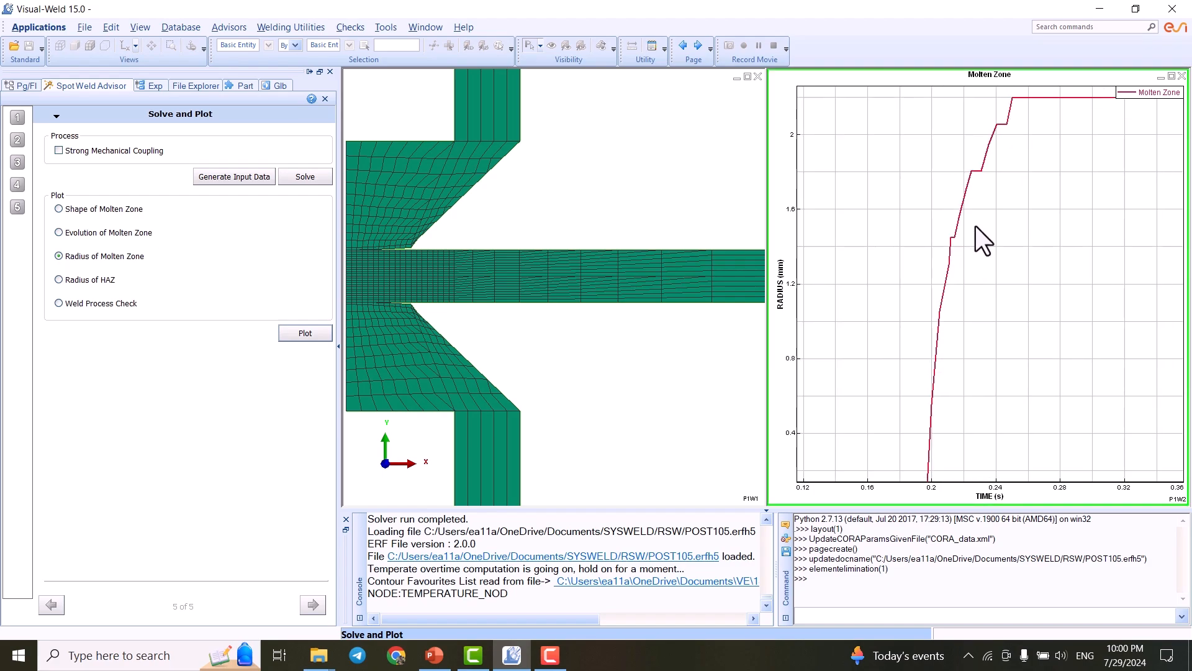
scroll(1015, 112, "down", 1)
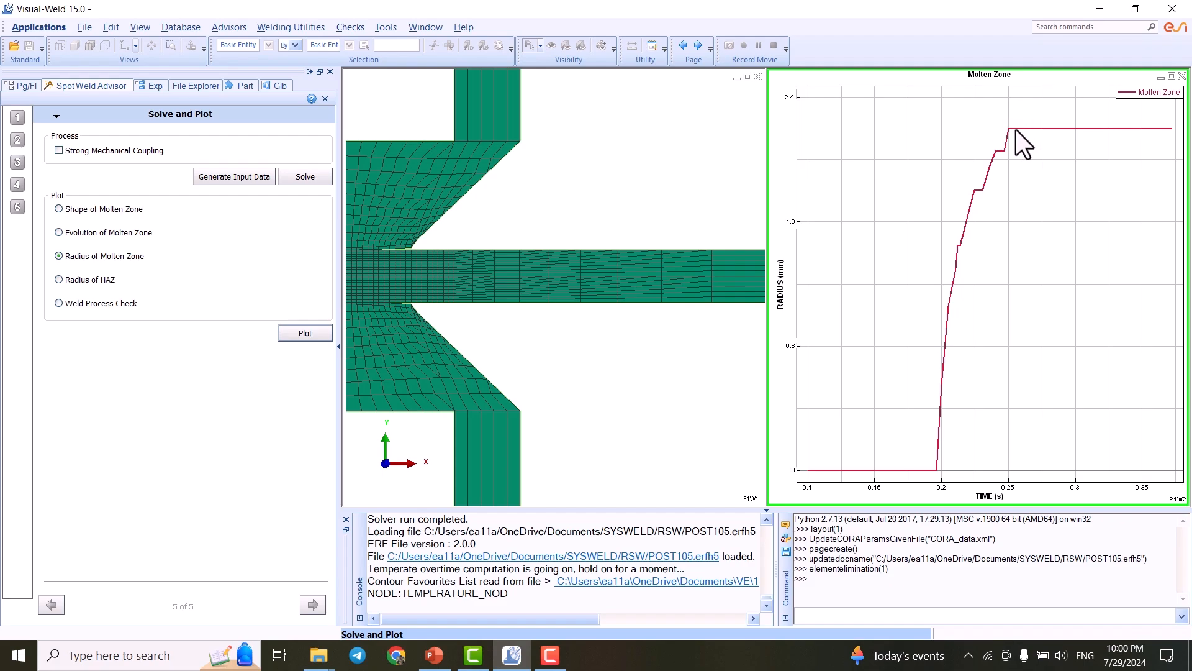
scroll(1009, 127, "up", 1)
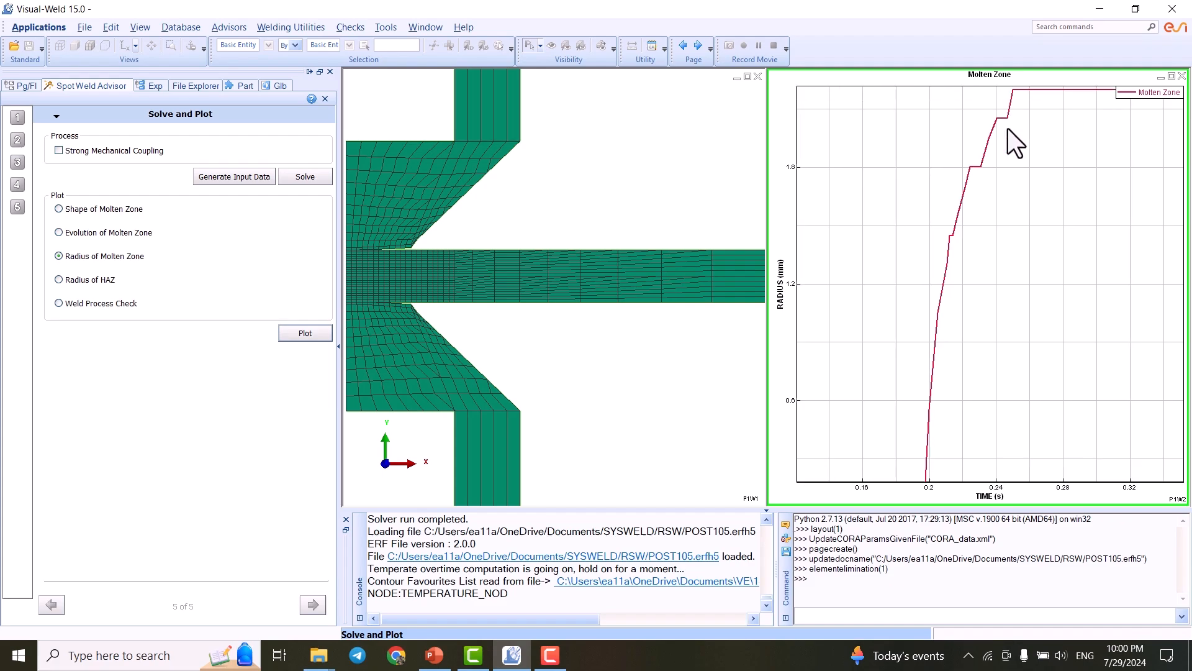
scroll(932, 328, "down", 1)
scroll(922, 429, "down", 1)
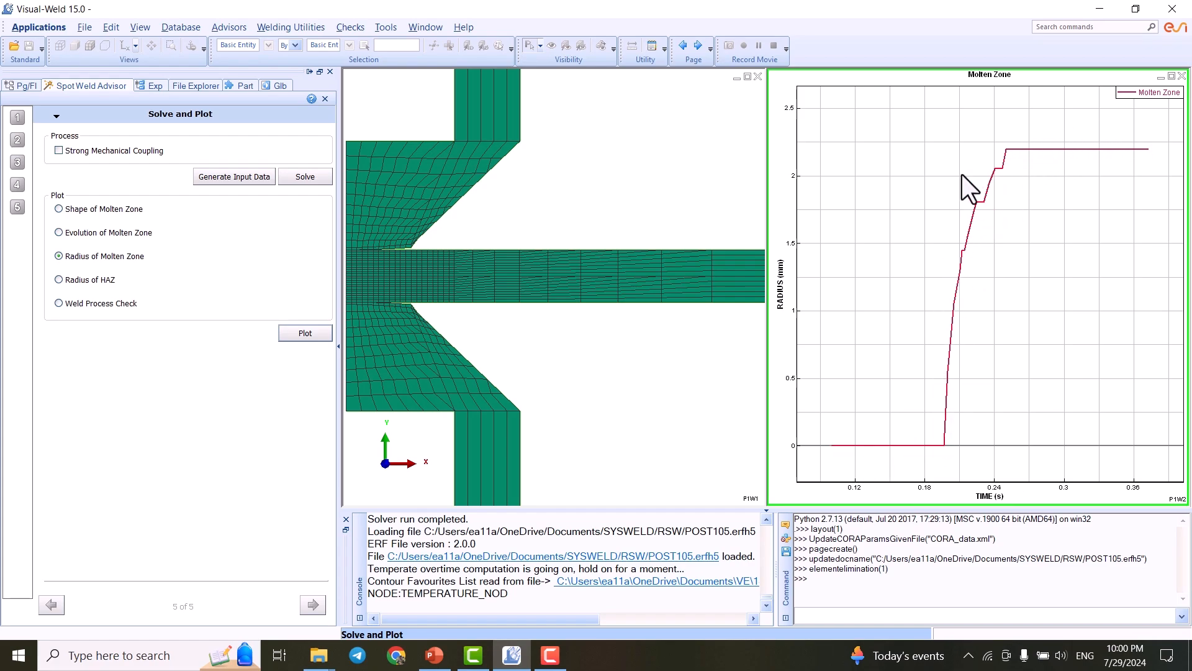
Close the molten zone radius curve and plot the radius of the HAZ
left_click(1182, 76)
left_click(617, 354)
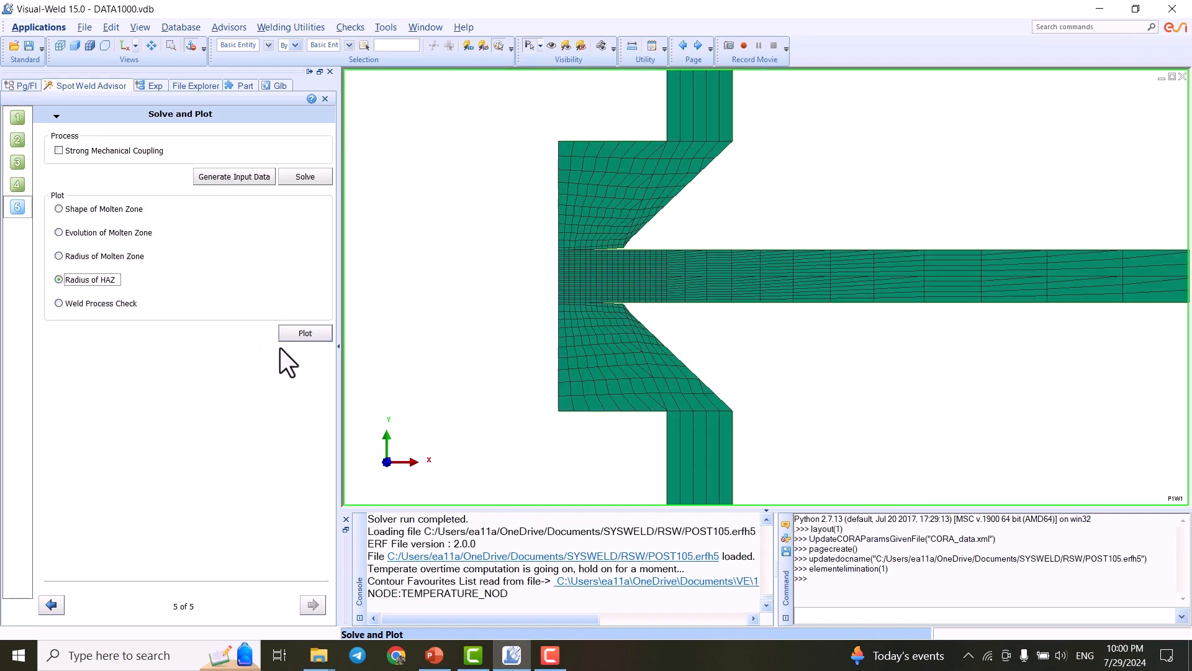
left_click(301, 336)
Save the DATA1000 project and switch to the Visual-Viewer application
key("ctrl+s")
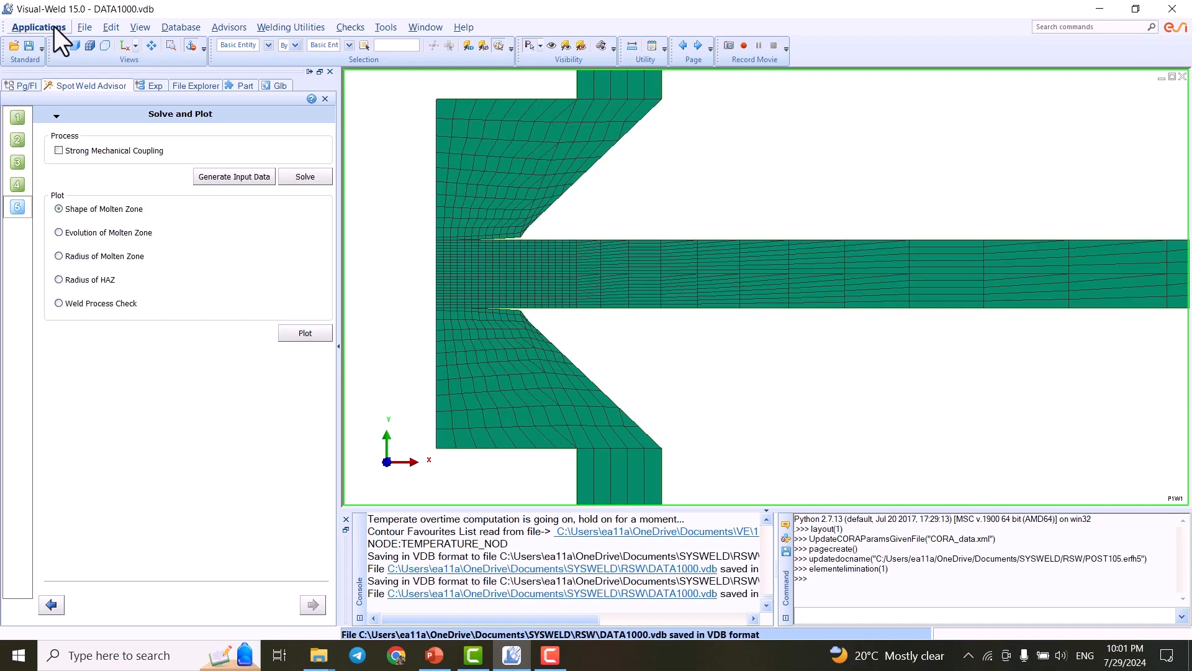
left_click(38, 27)
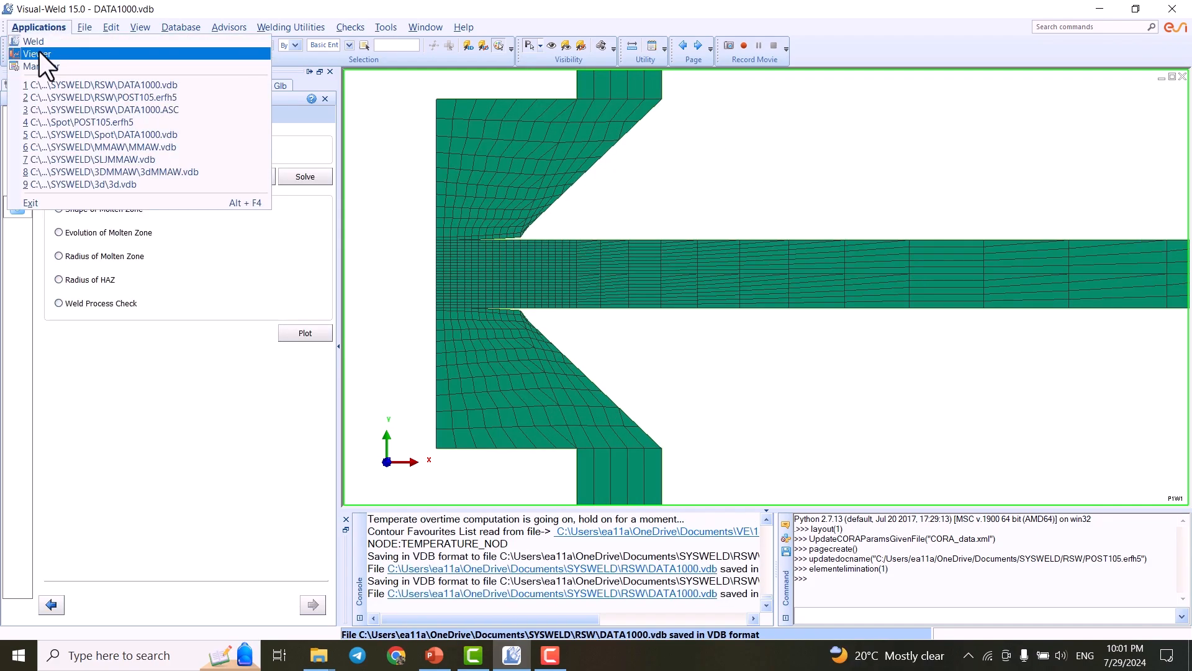
left_click(39, 52)
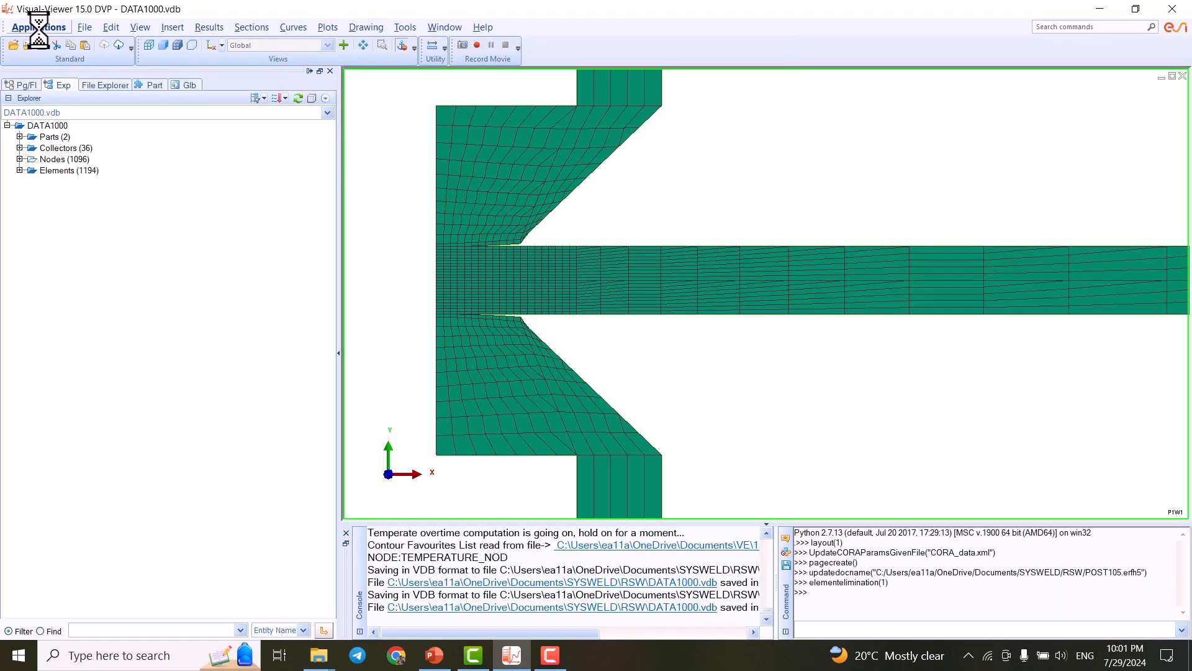
Open the POST105.erfh5 result file from the RSW folder
left_click(83, 27)
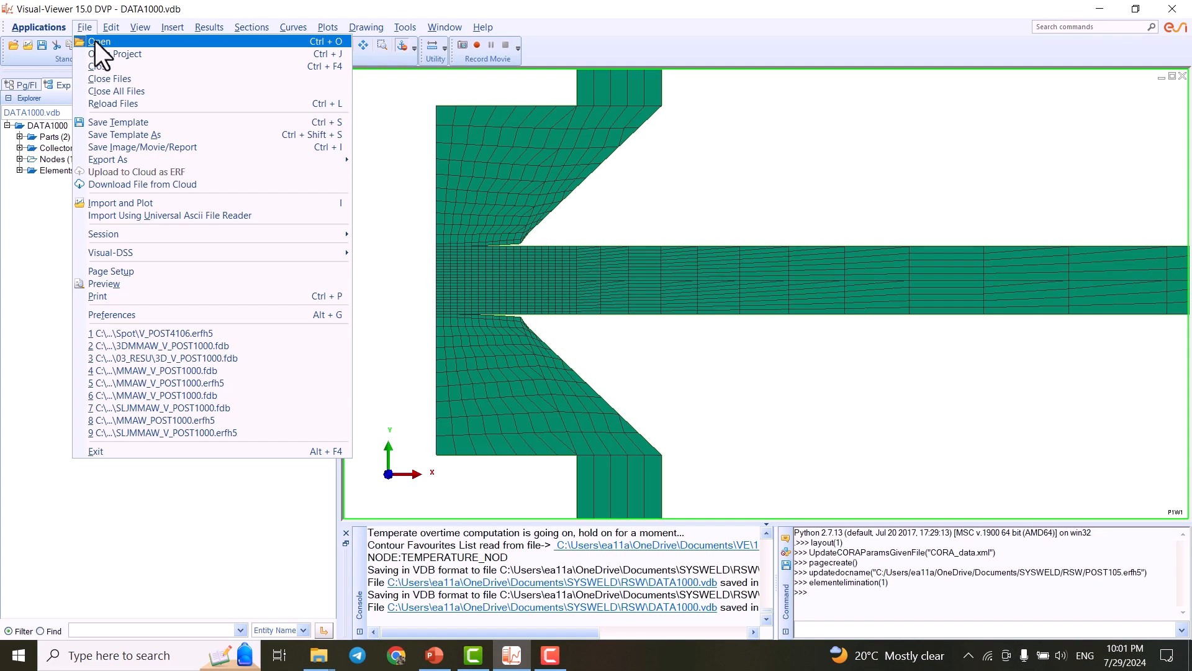
left_click(95, 41)
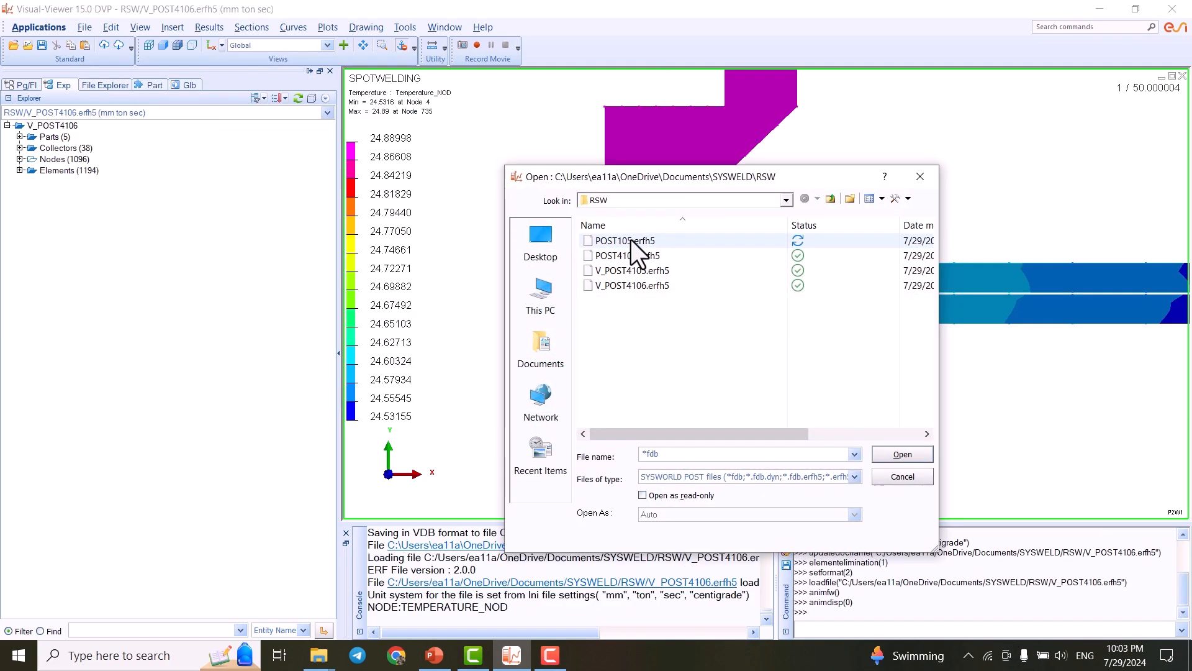
left_click(629, 241)
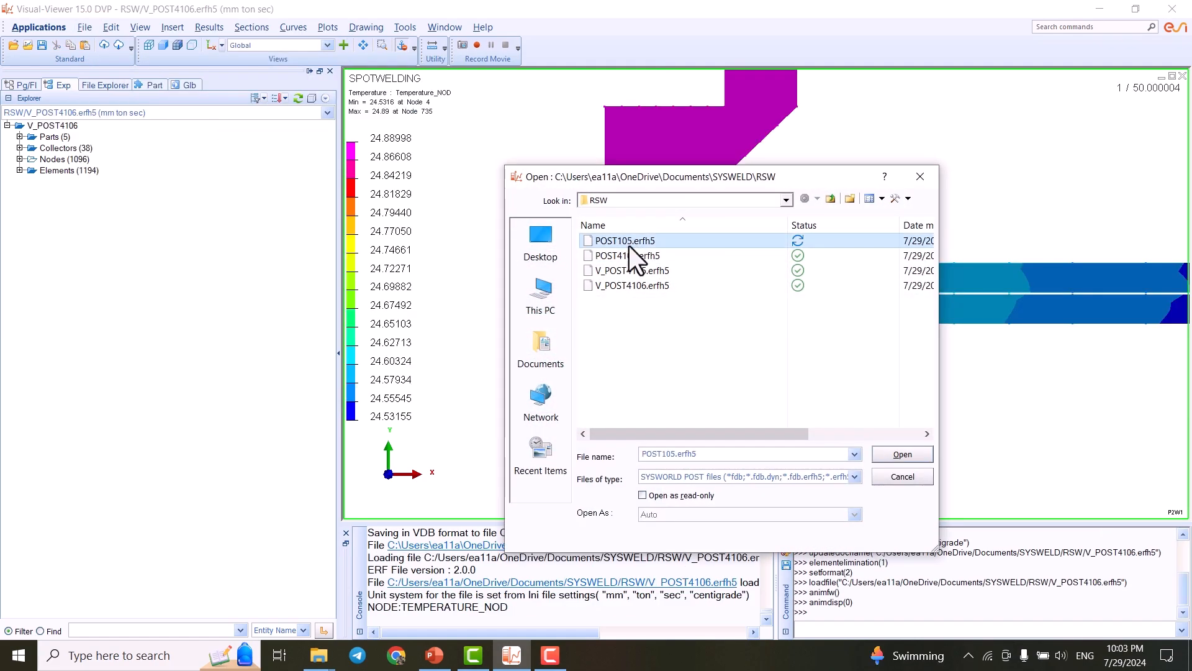
double_click(628, 242)
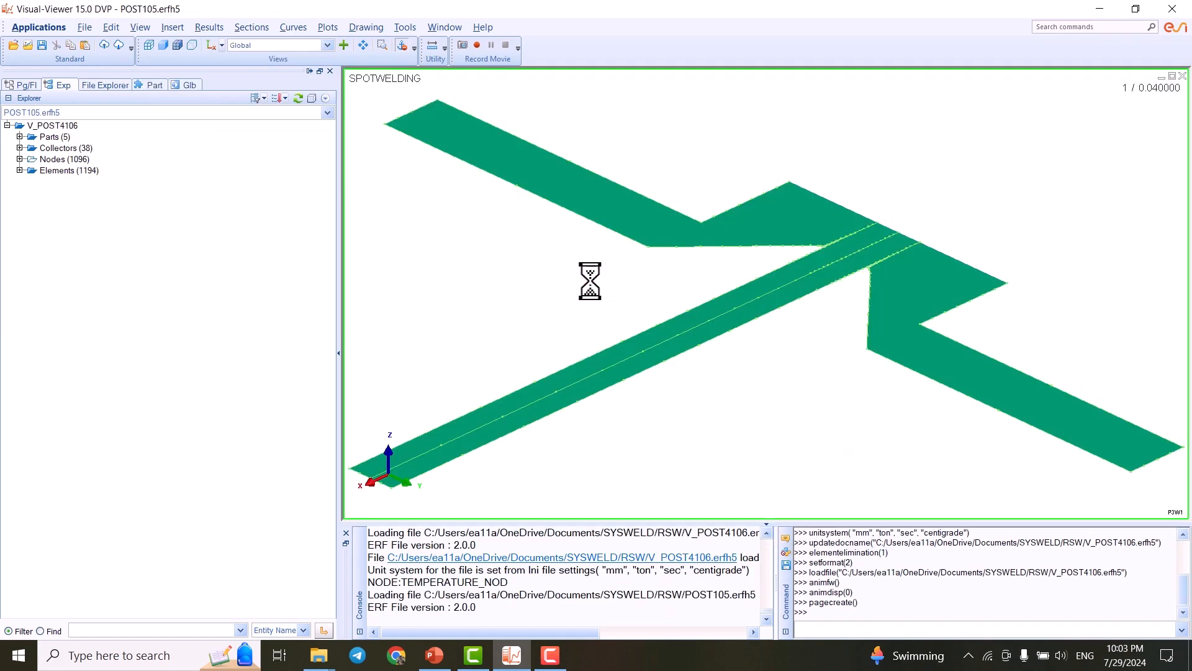
Display the nodal temperature results (Temperature_NOD) of POST105 as a contour and close the contour settings
left_click(207, 41)
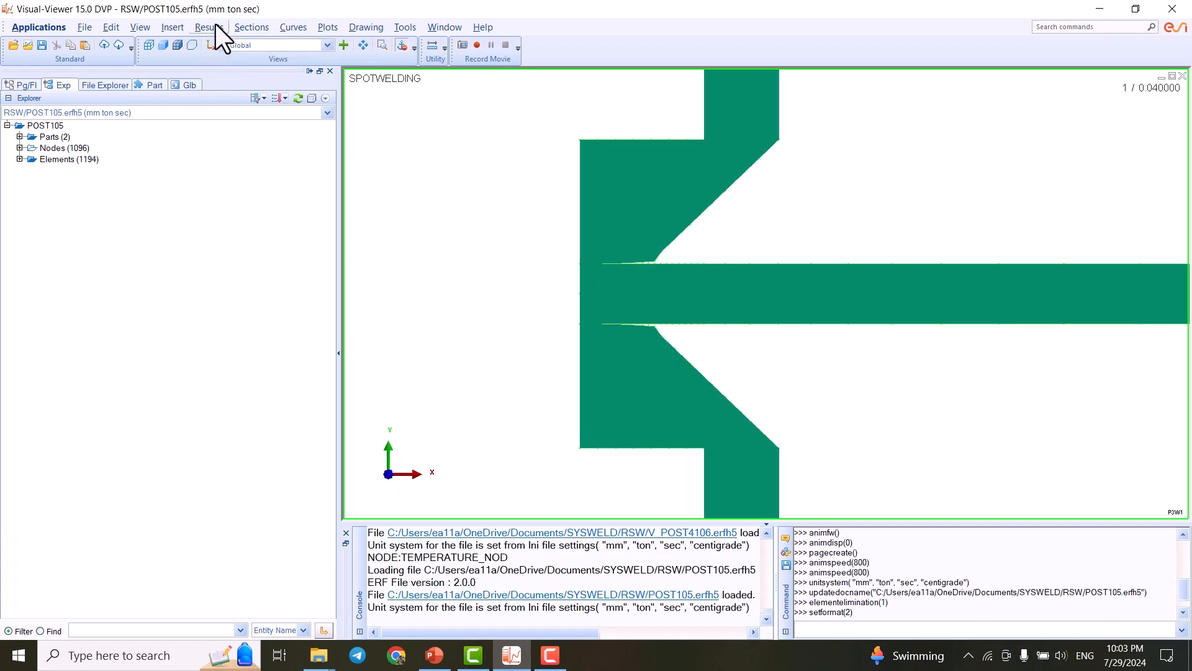
left_click(215, 25)
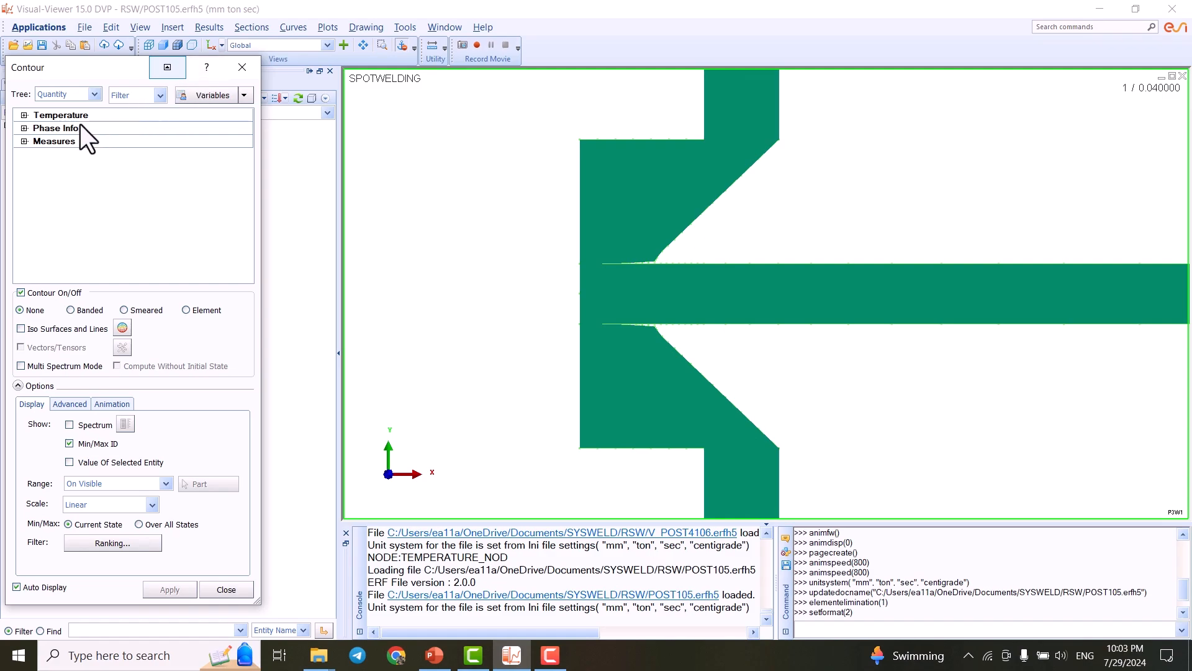
double_click(79, 115)
double_click(77, 116)
double_click(77, 114)
double_click(83, 128)
left_click(94, 140)
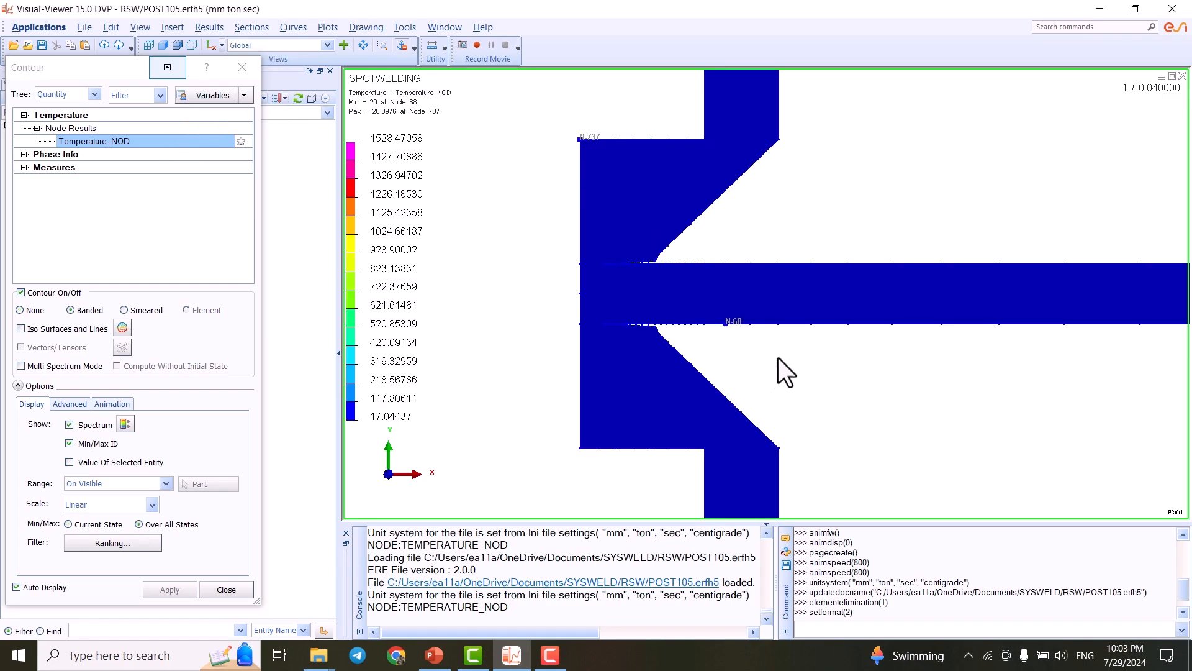
left_click(251, 72)
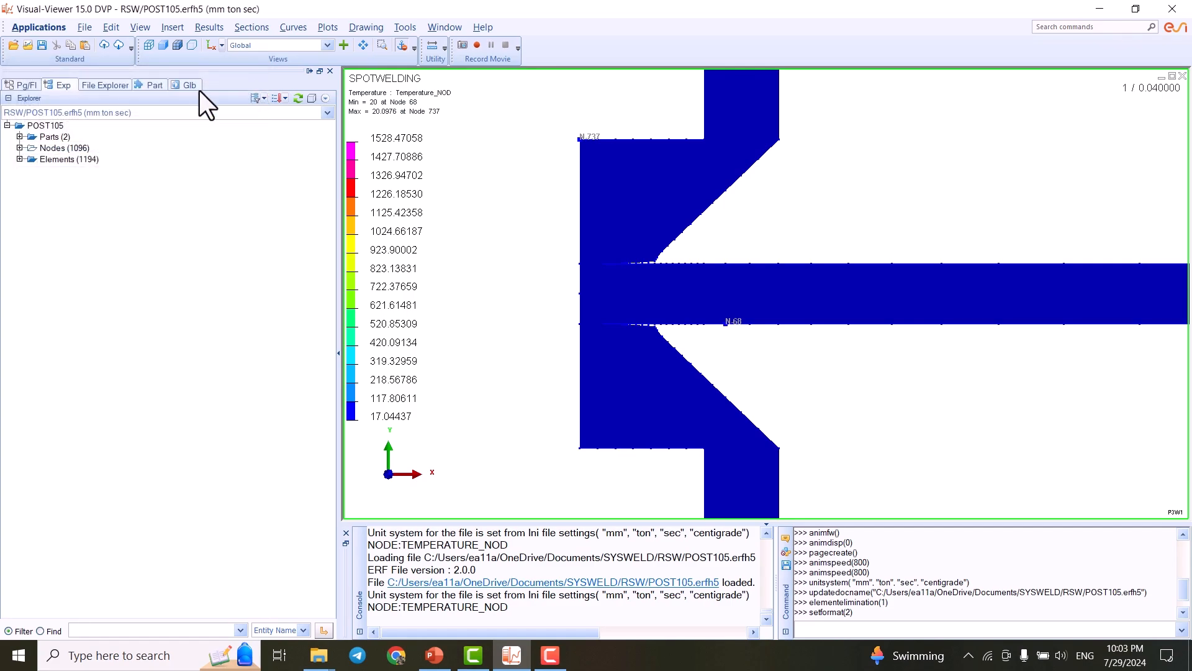
Play the temperature animation at the fastest speed with a 0 ms delay and advance it to state 262
left_click(215, 30)
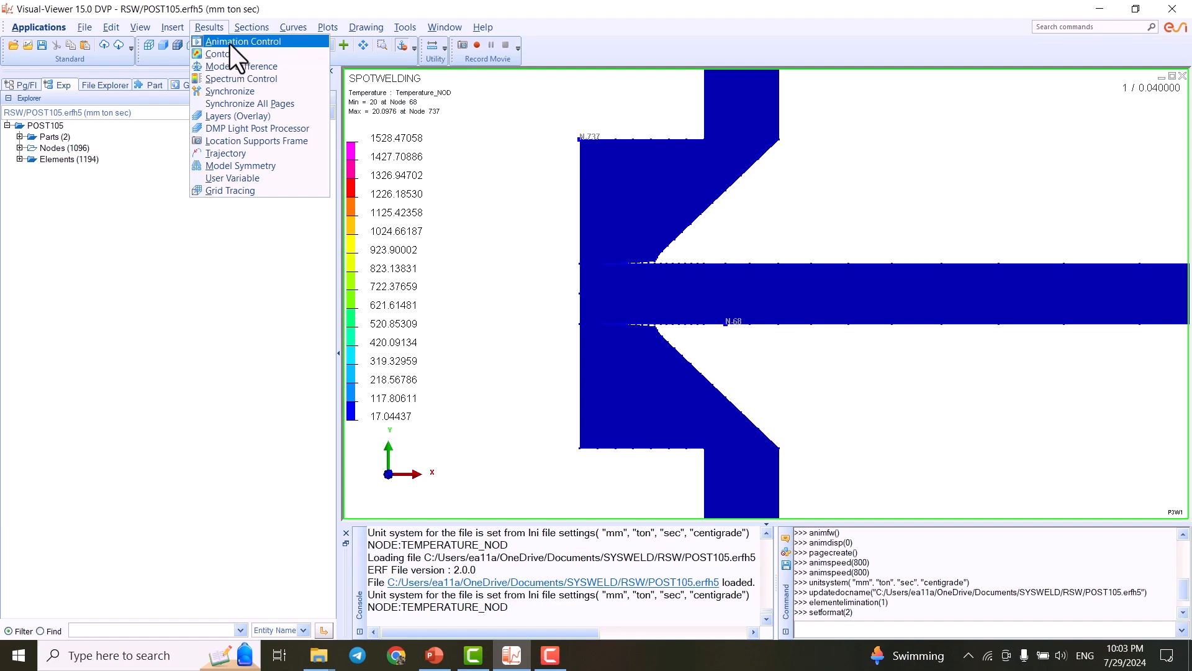
left_click(230, 43)
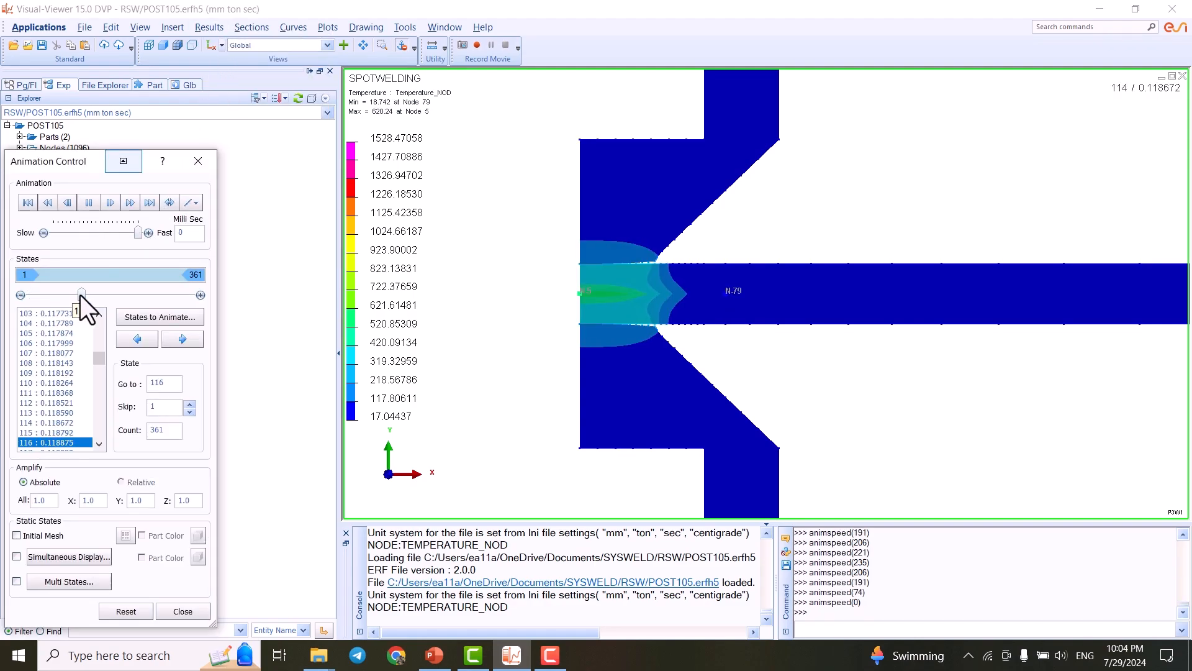
left_click_drag(81, 295, 144, 297)
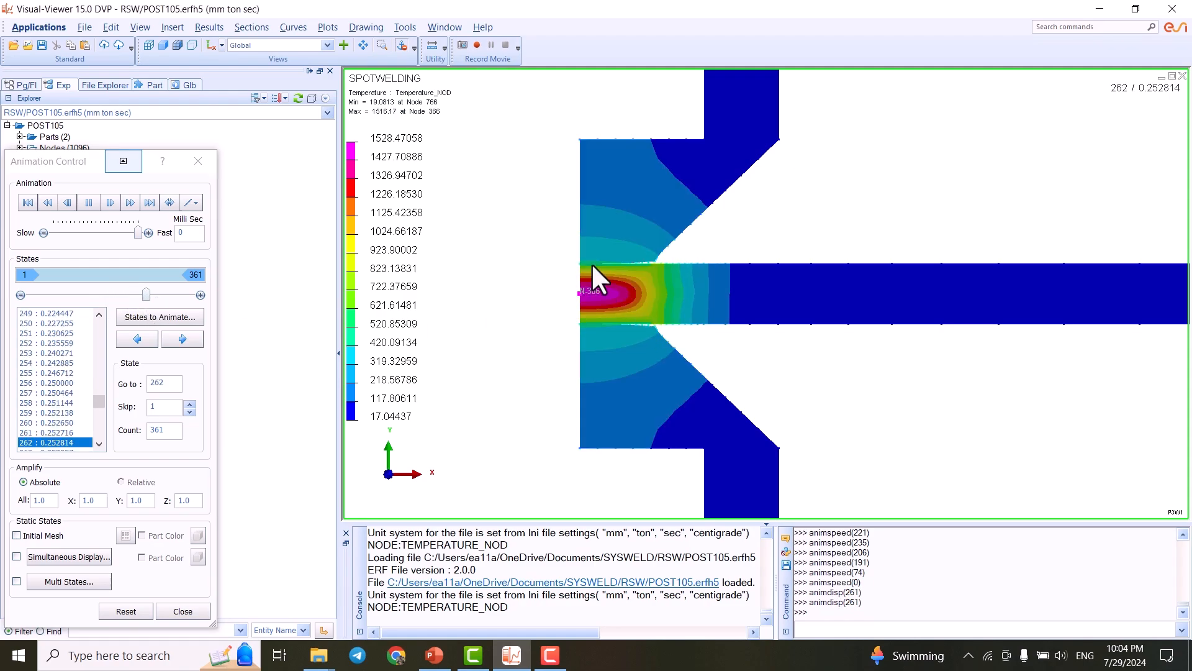
scroll(588, 292, "up", 5)
scroll(568, 297, "down", 5)
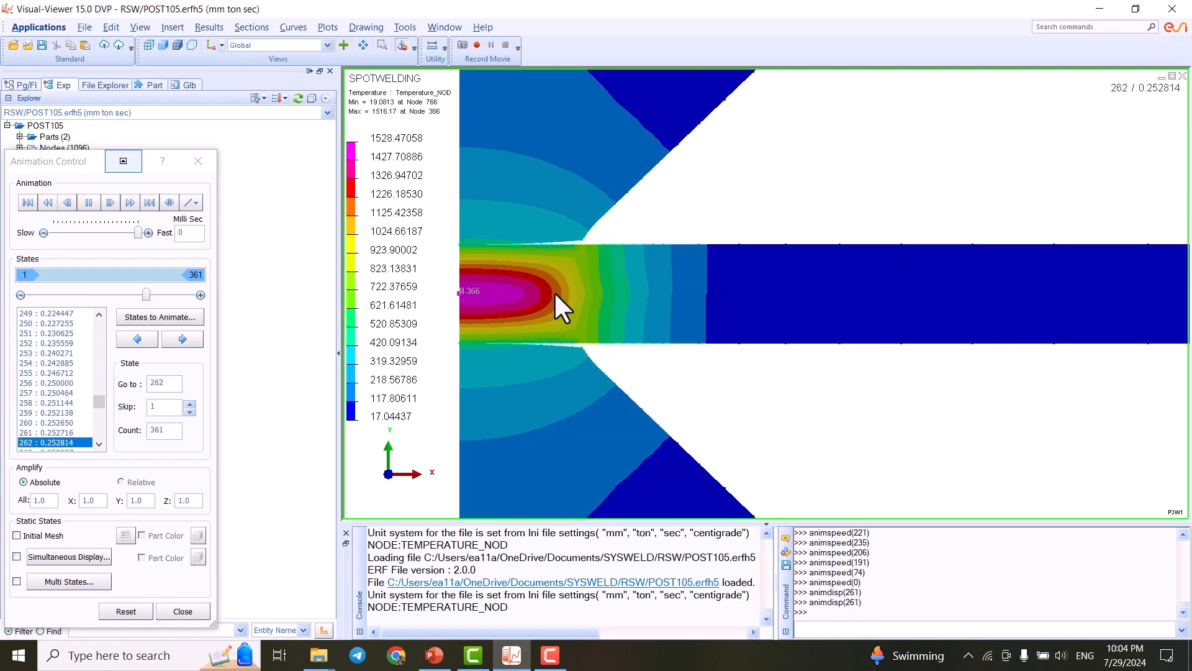
middle_click_drag(569, 298, 676, 295)
scroll(616, 306, "up", 3)
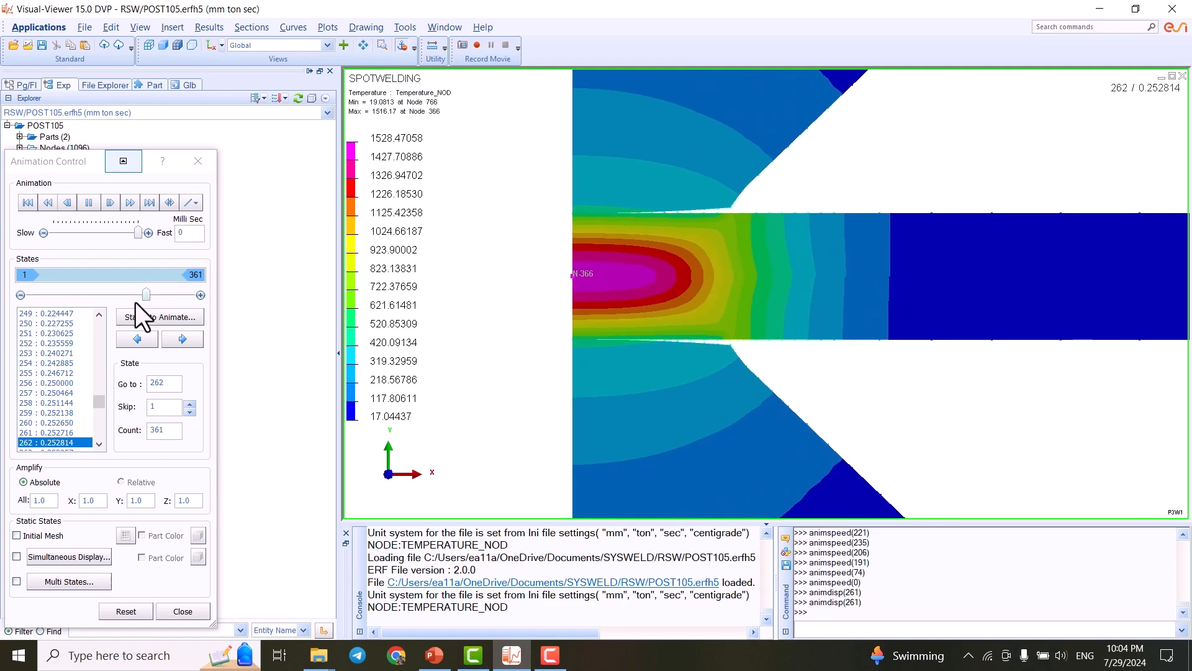
Set the displayed temperature result to state 266 and close the animation controls
left_click_drag(147, 293, 150, 293)
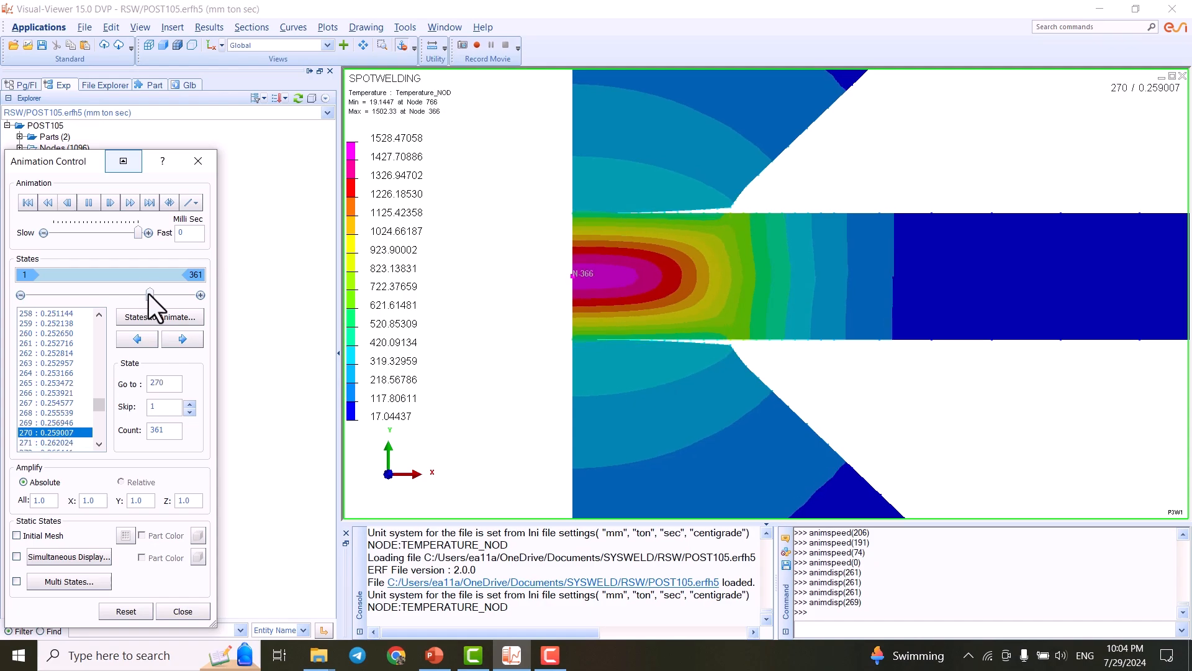
left_click(20, 293)
left_click(20, 293)
left_click(20, 293)
left_click(20, 293)
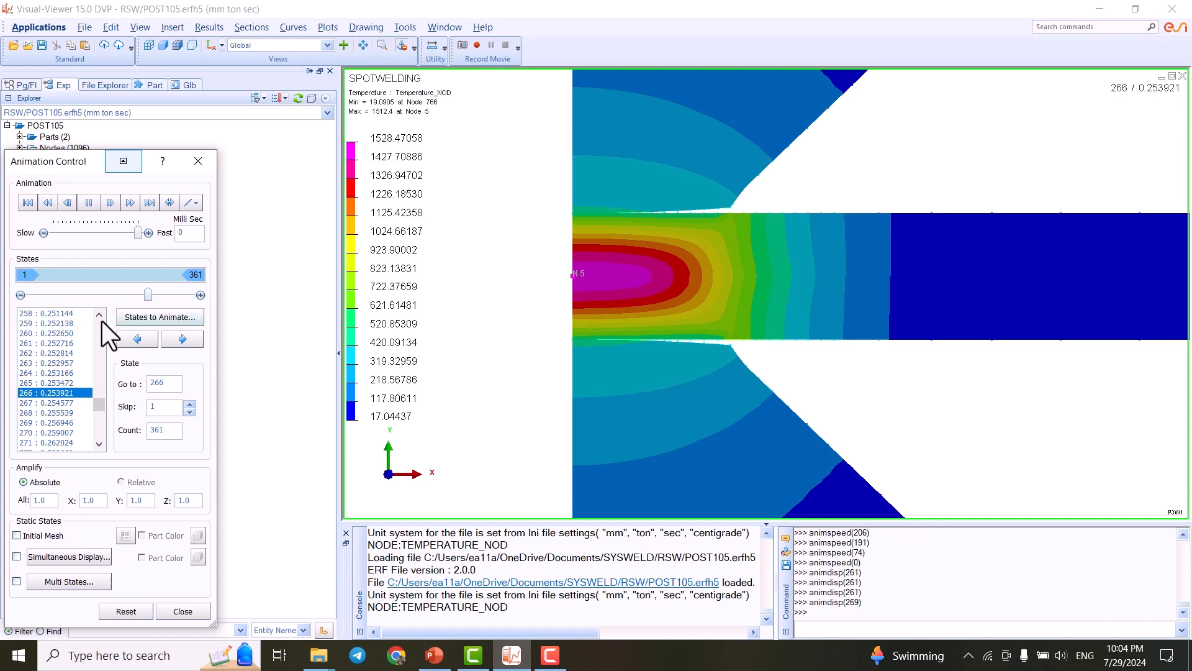
left_click(530, 252)
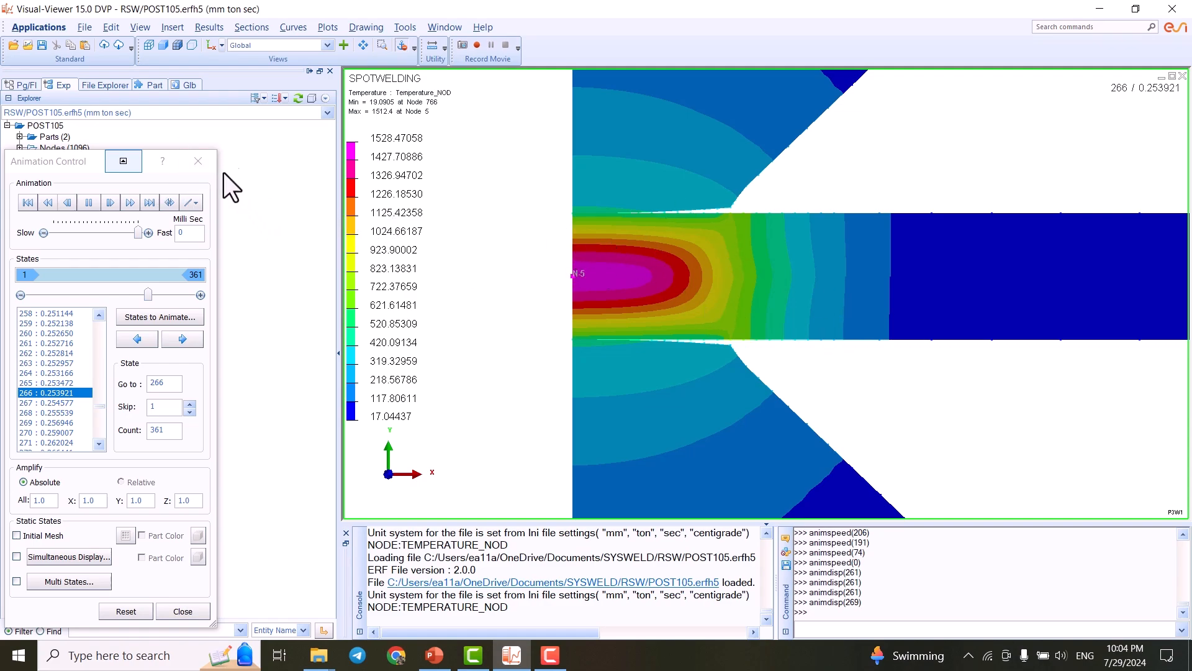
left_click(175, 612)
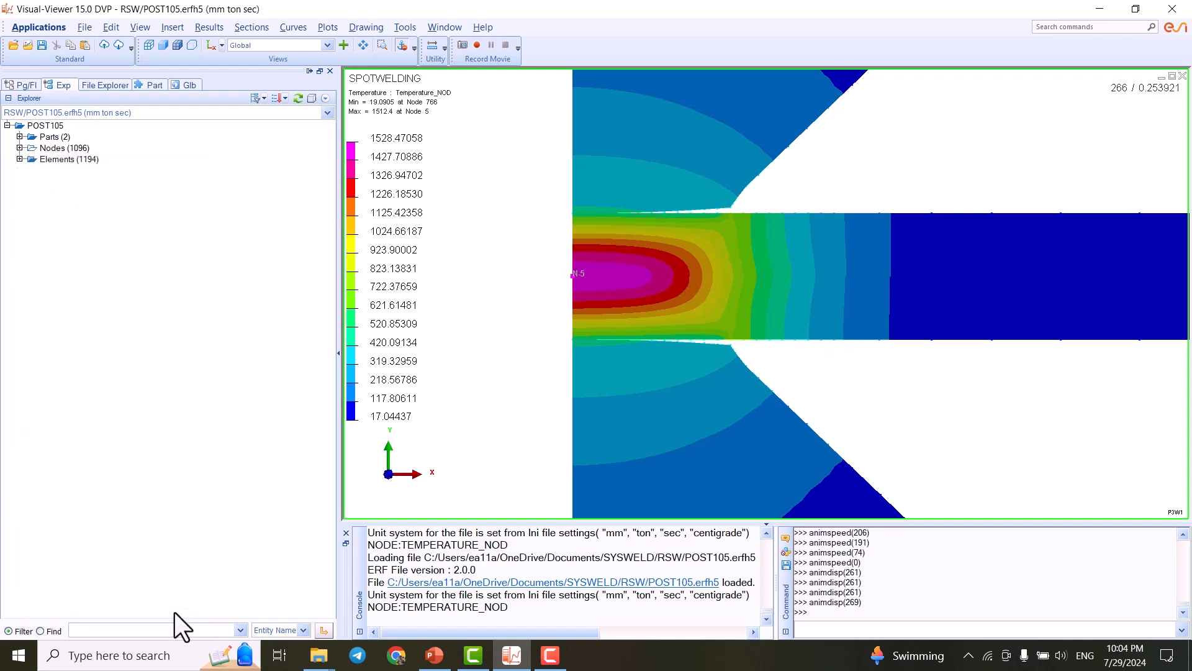
Set the maximum of the temperature spectrum range to 1500
double_click(353, 181)
double_click(77, 300)
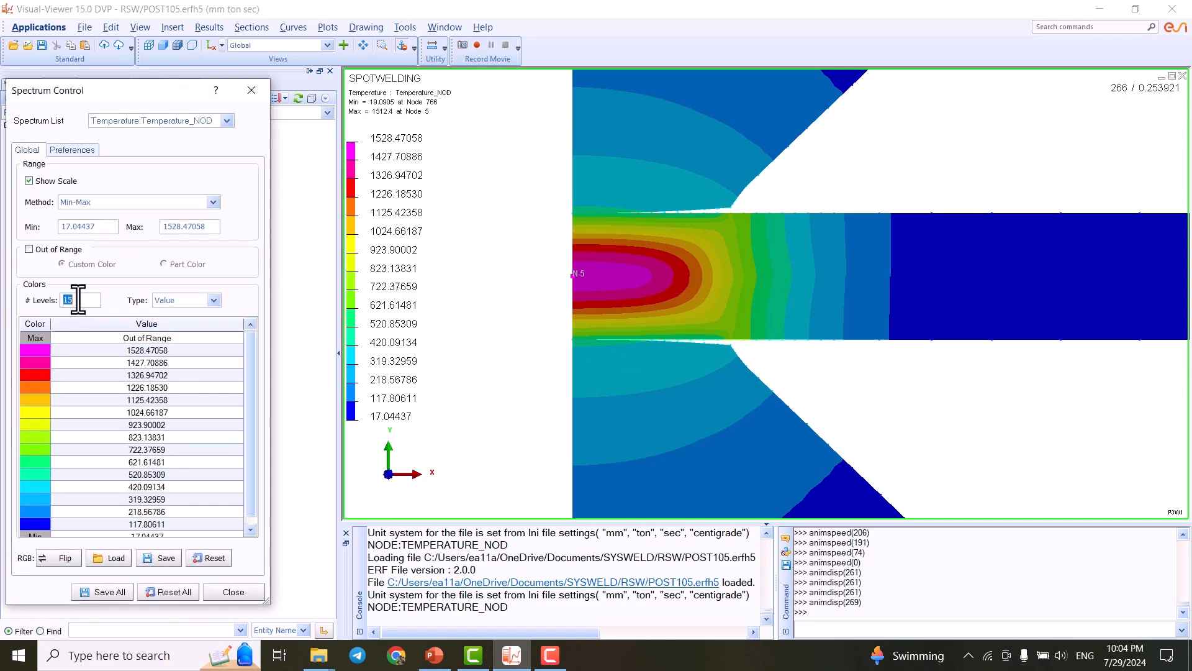
double_click(203, 227)
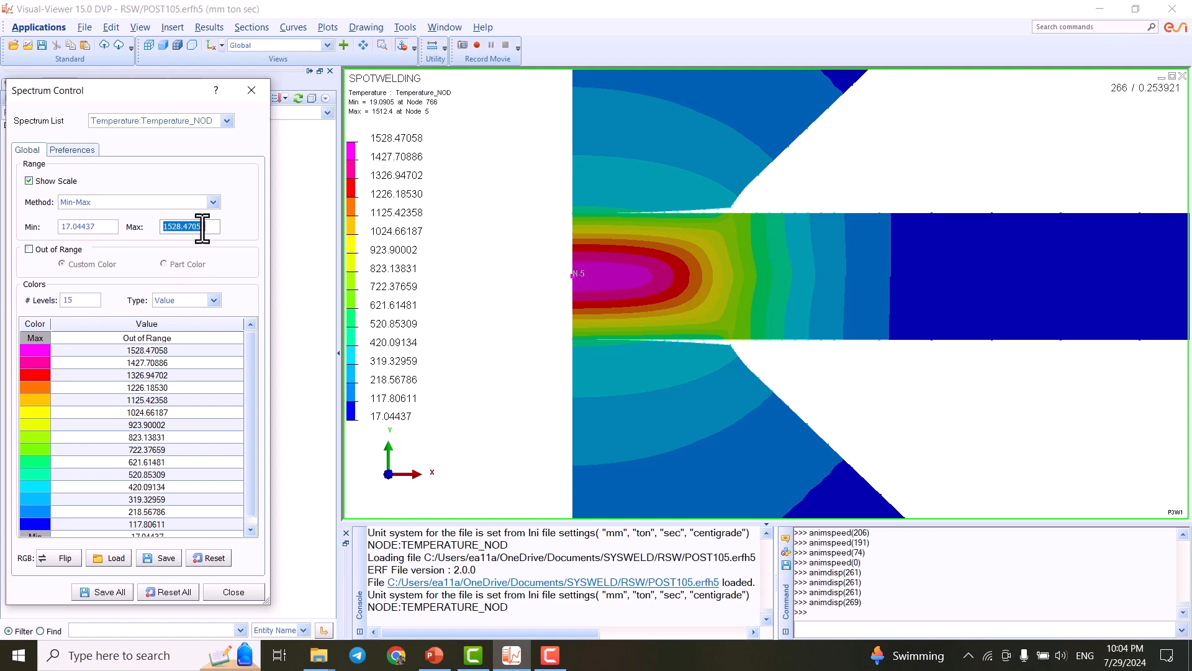
type("17.0")
type("4")
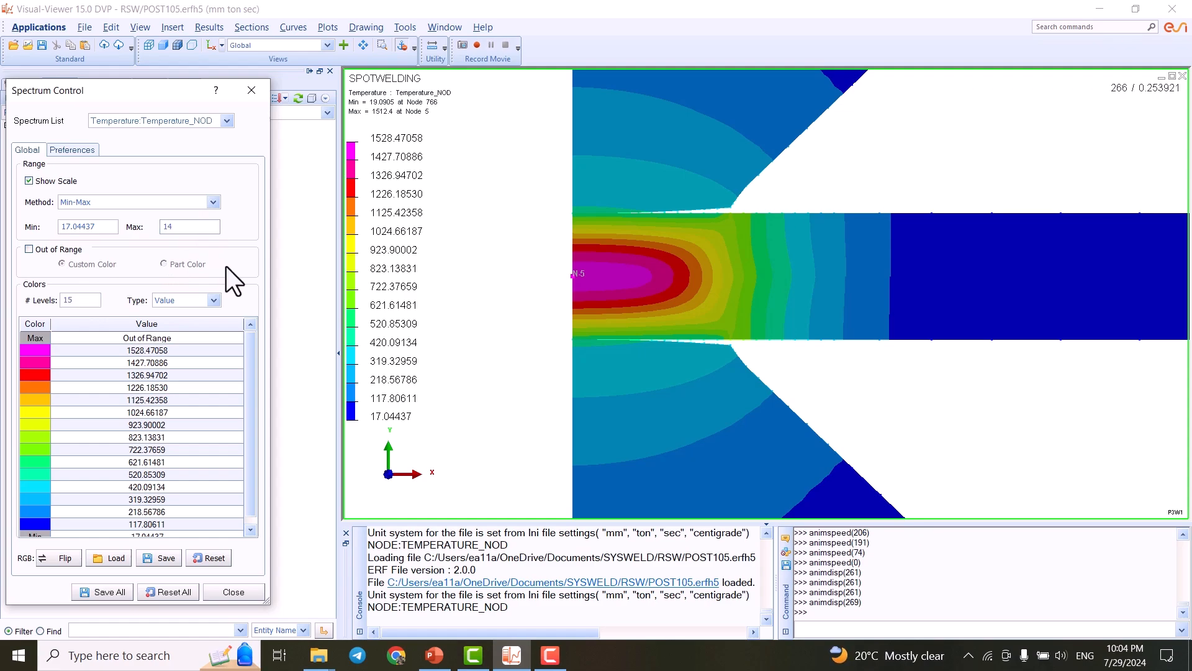
key("BackSpace")
type("500")
left_click(313, 269)
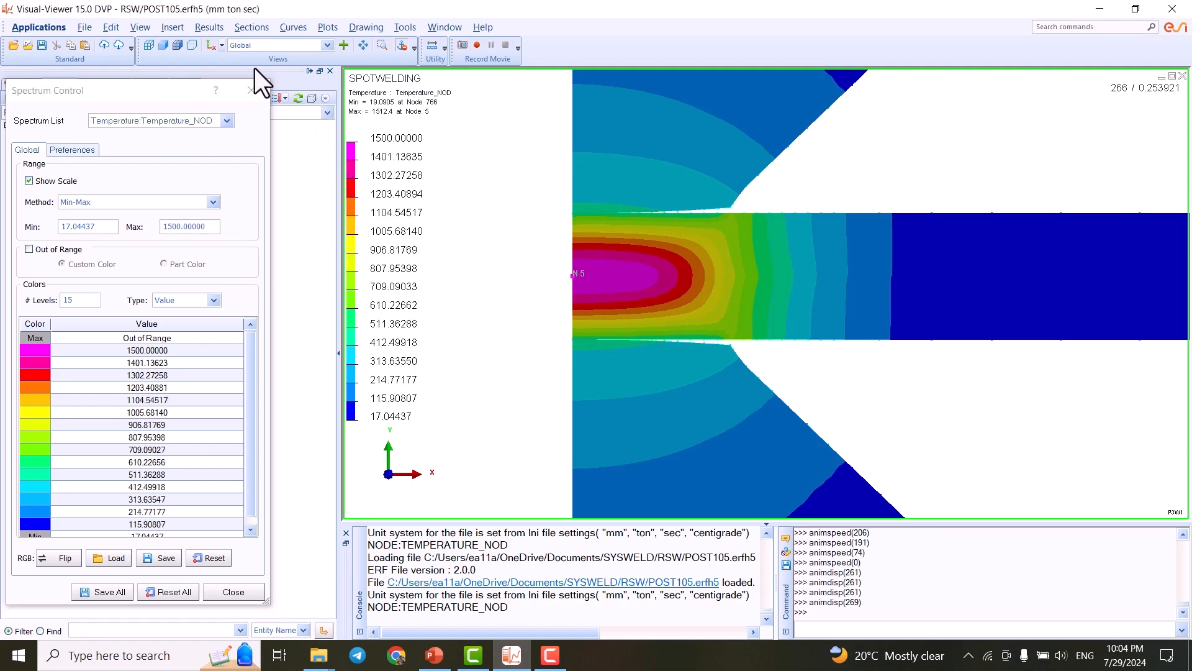
Reduce the temperature spectrum to 2 color levels and close the spectrum settings
double_click(91, 301)
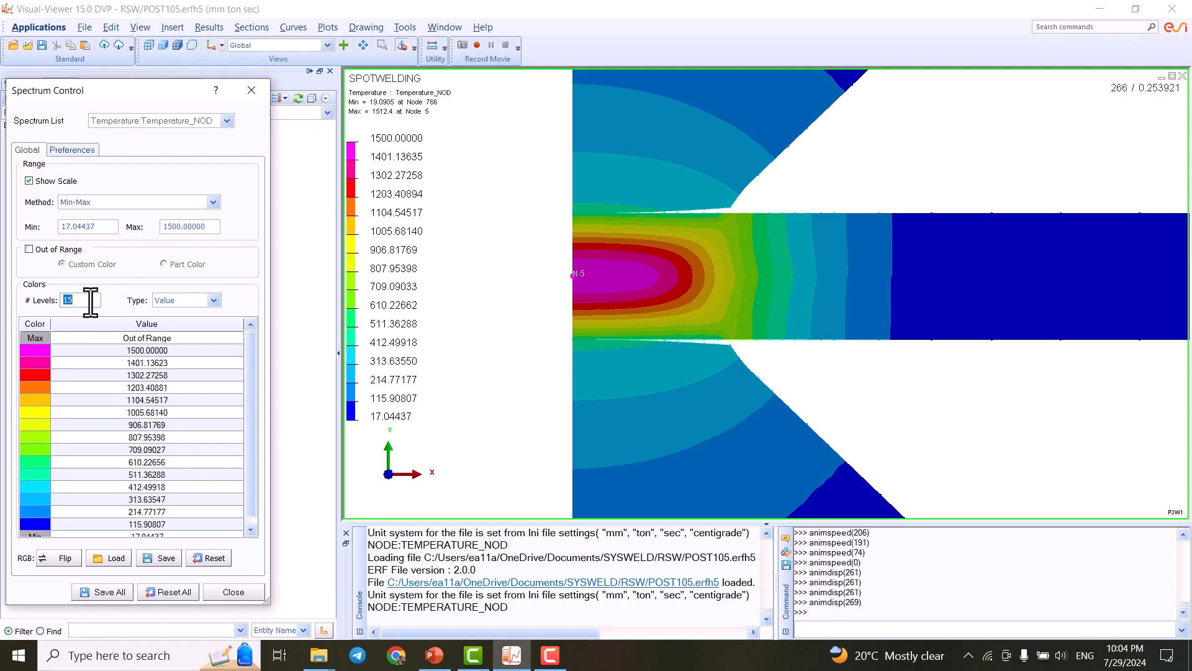
type("2")
left_click(108, 352)
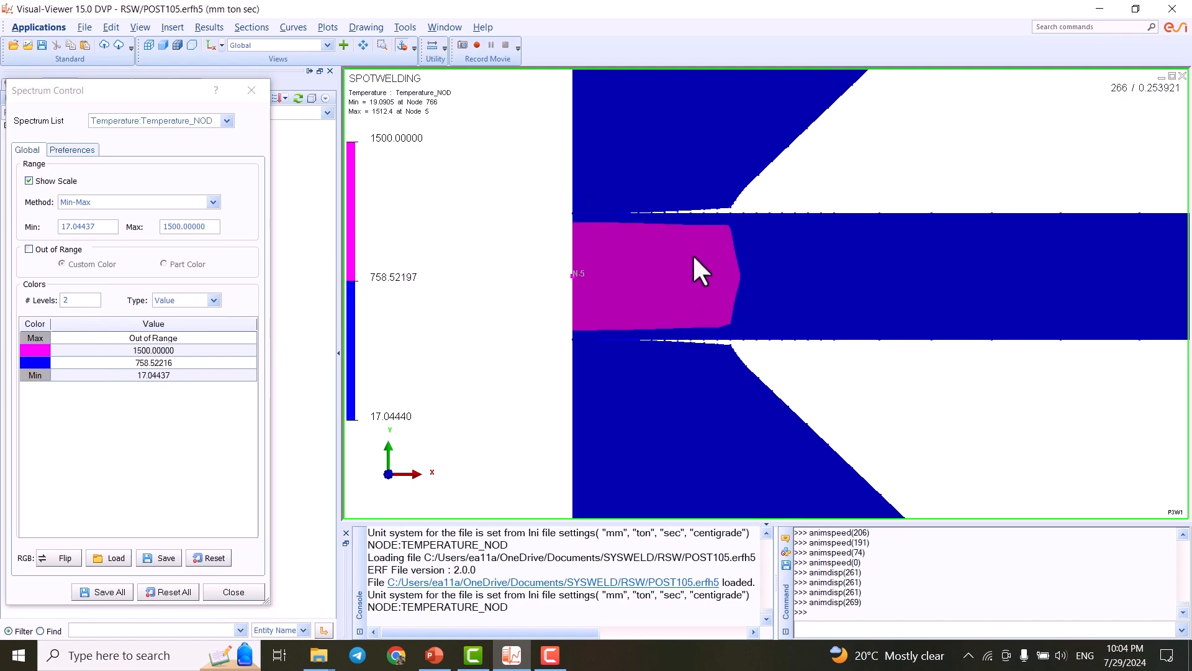
left_click(245, 87)
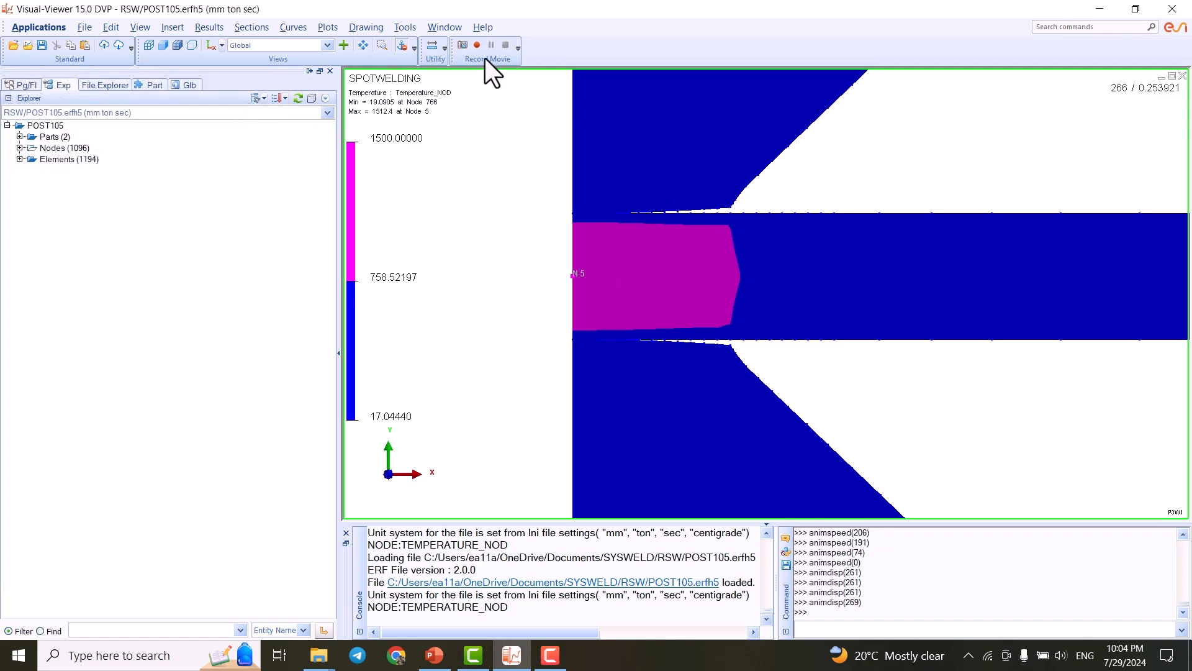
Measure the distance between node 5 at the weld centre and node 61 at the outer edge of the magenta zone
left_click(430, 46)
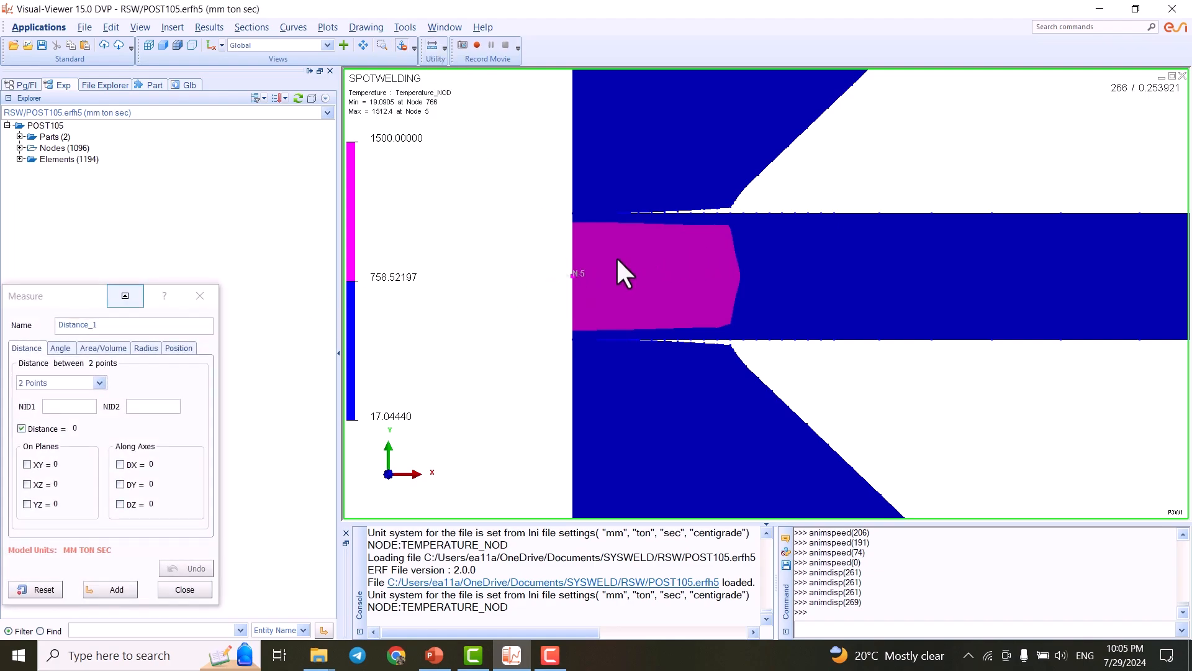
left_click(572, 275)
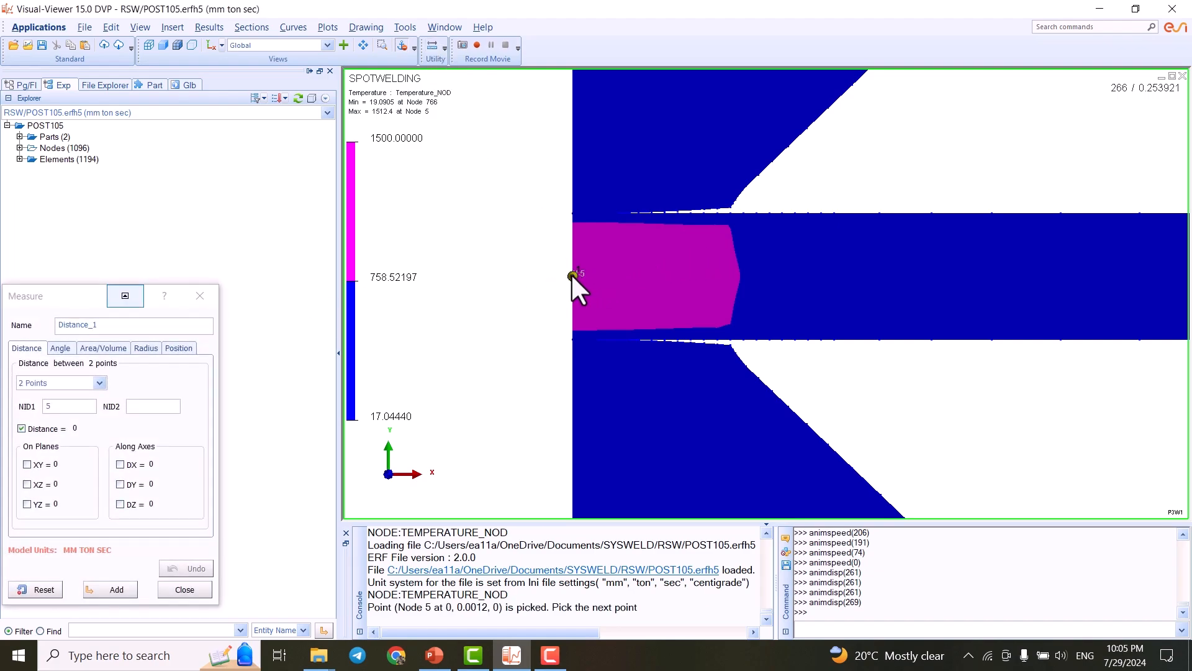
left_click(738, 277)
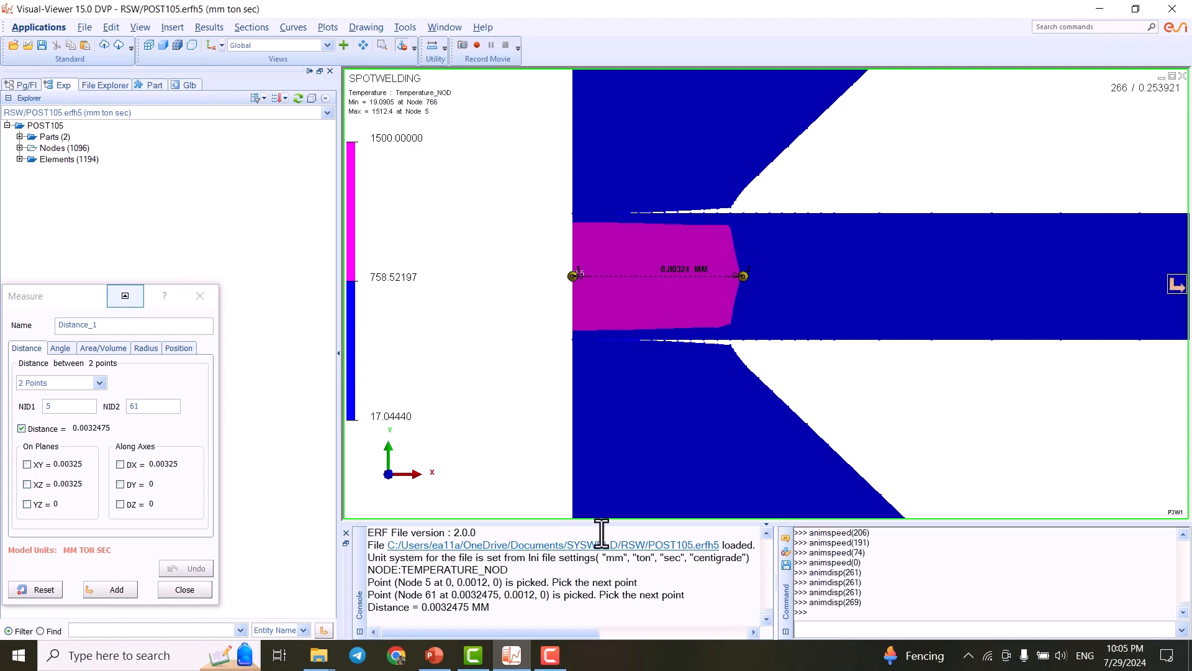
Switch to the RSW presentation in PowerPoint, review the Welding Criteria slide on nugget diameter and expulsion, and return to Visual-Viewer
left_click(437, 663)
scroll(81, 416, "down", 5)
left_click(84, 501)
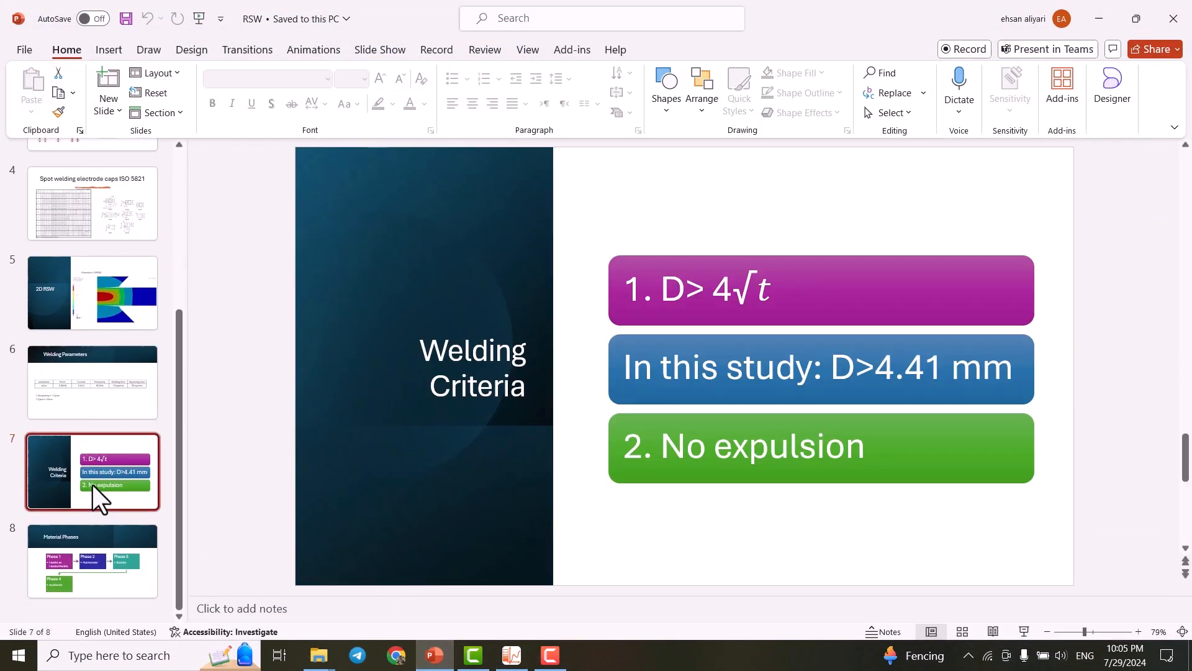
left_click(682, 287)
left_click(658, 287)
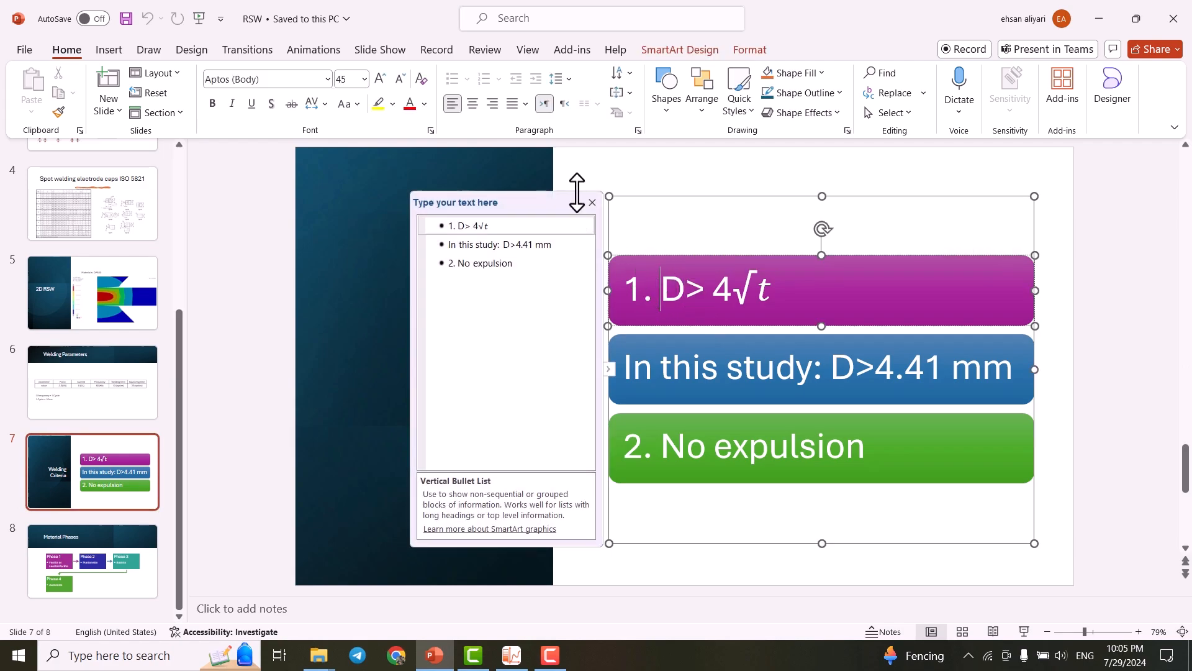
left_click(593, 203)
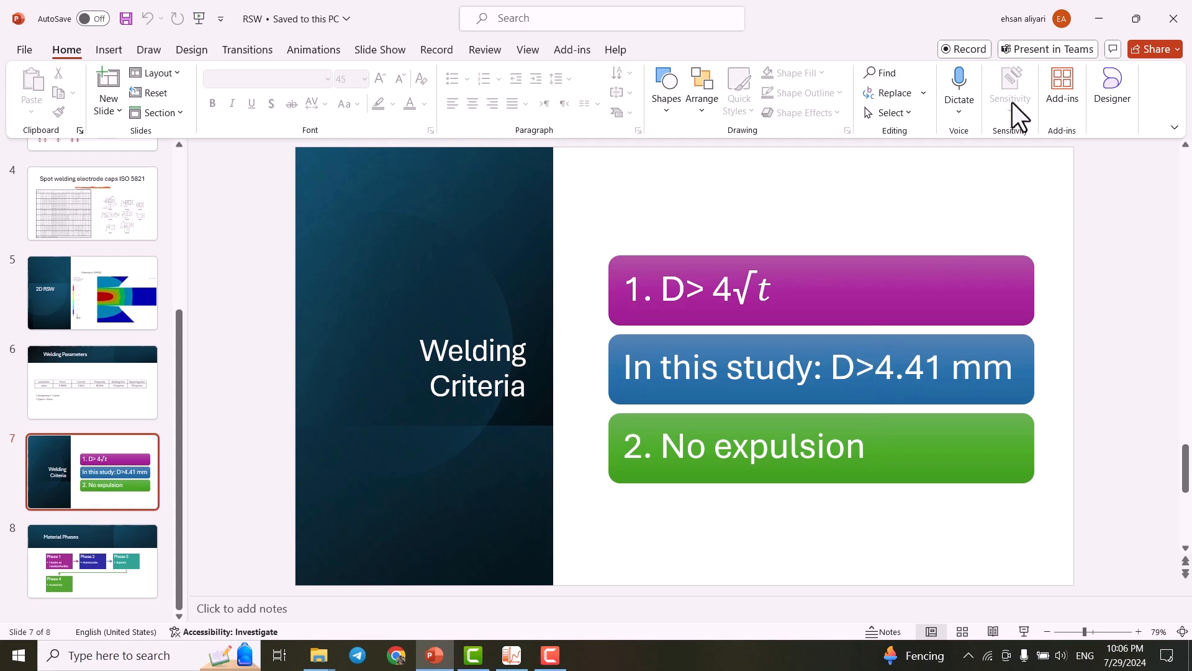
left_click(1102, 20)
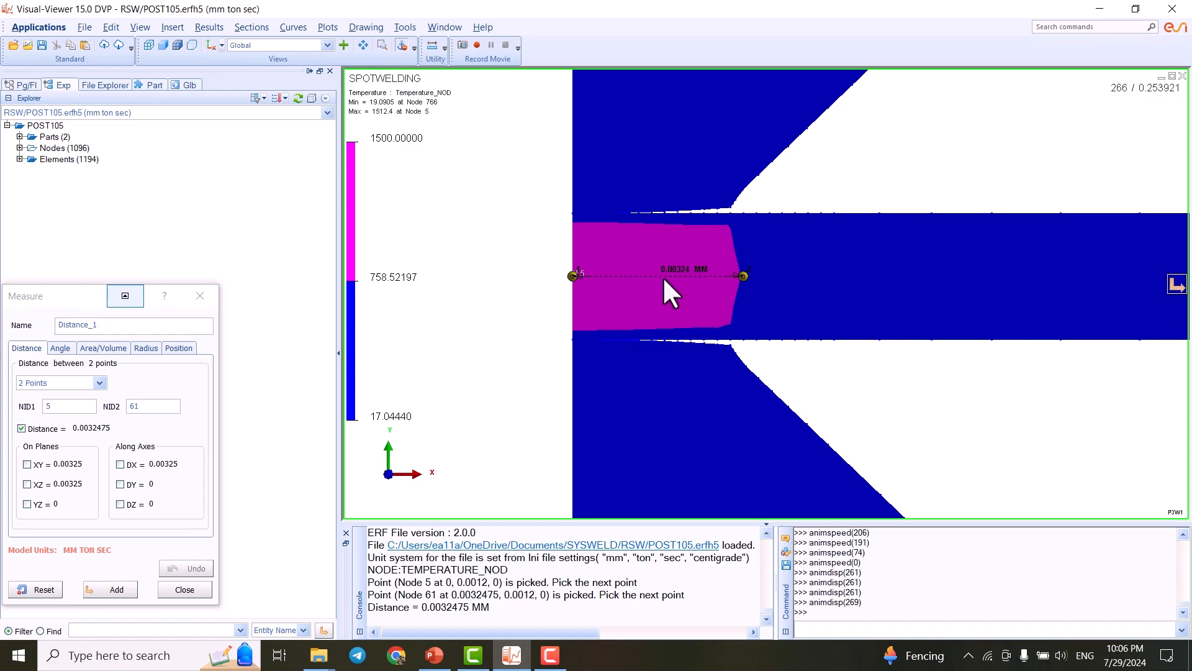
Examine how close the magenta zone comes to the sheet surfaces and electrodes, and close the distance measurement
scroll(625, 243, "up", 3)
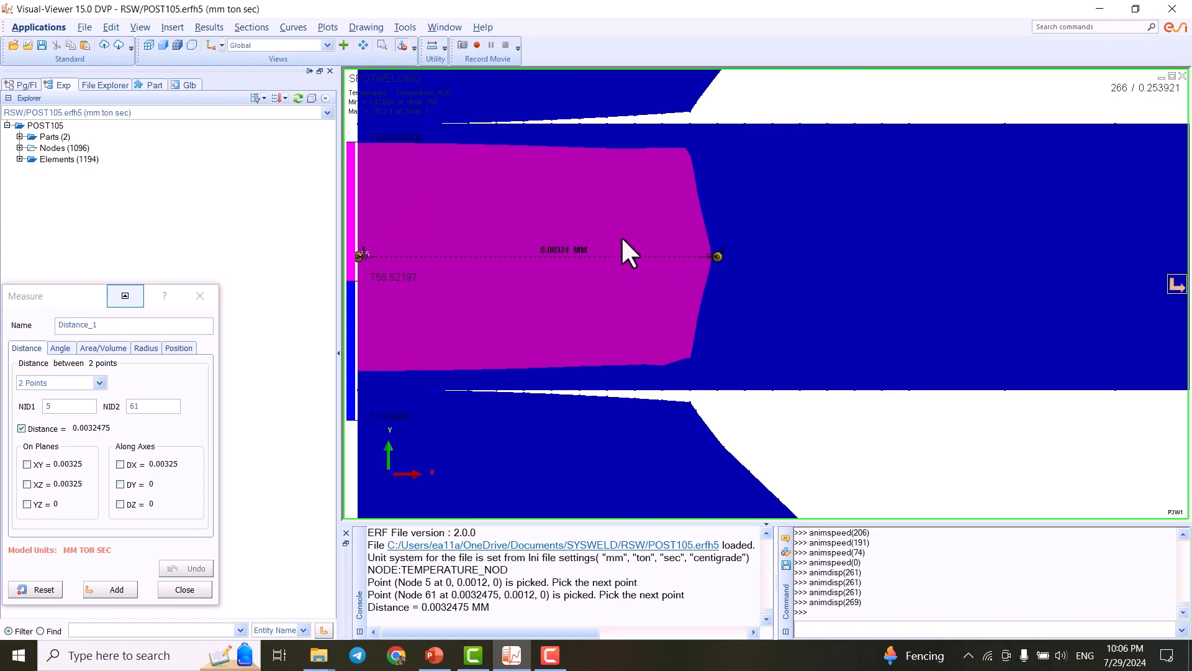
middle_click_drag(623, 243, 734, 303)
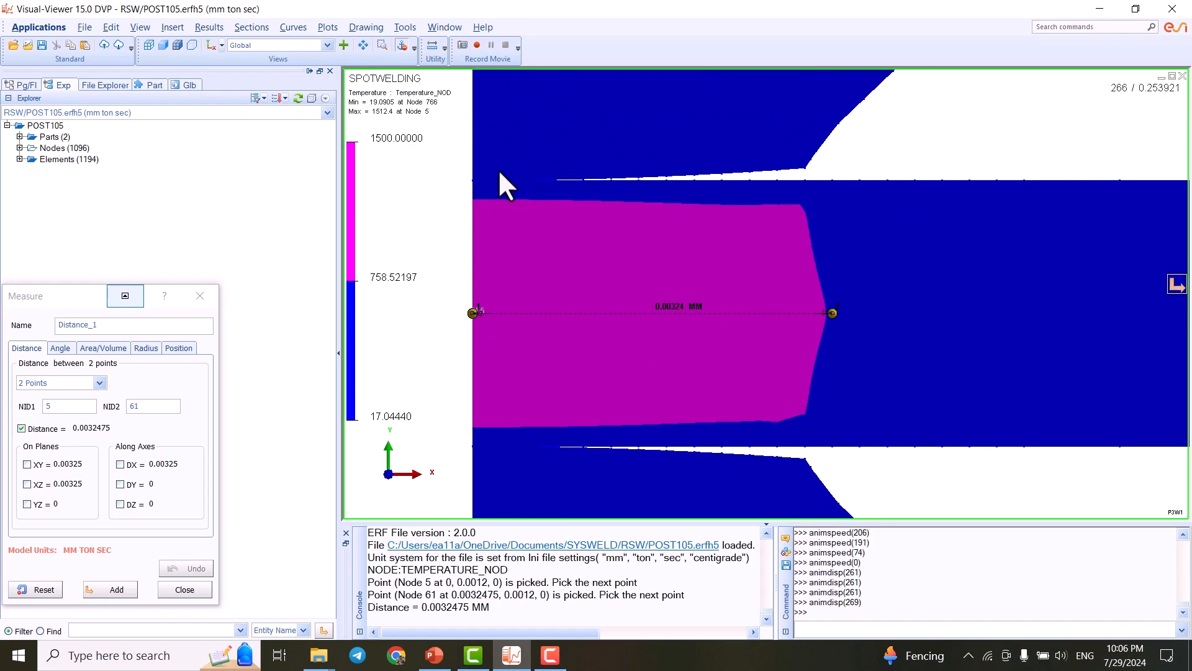
scroll(526, 181, "down", 1)
scroll(551, 195, "up", 1)
middle_click_drag(551, 195, 597, 224)
scroll(605, 191, "up", 1)
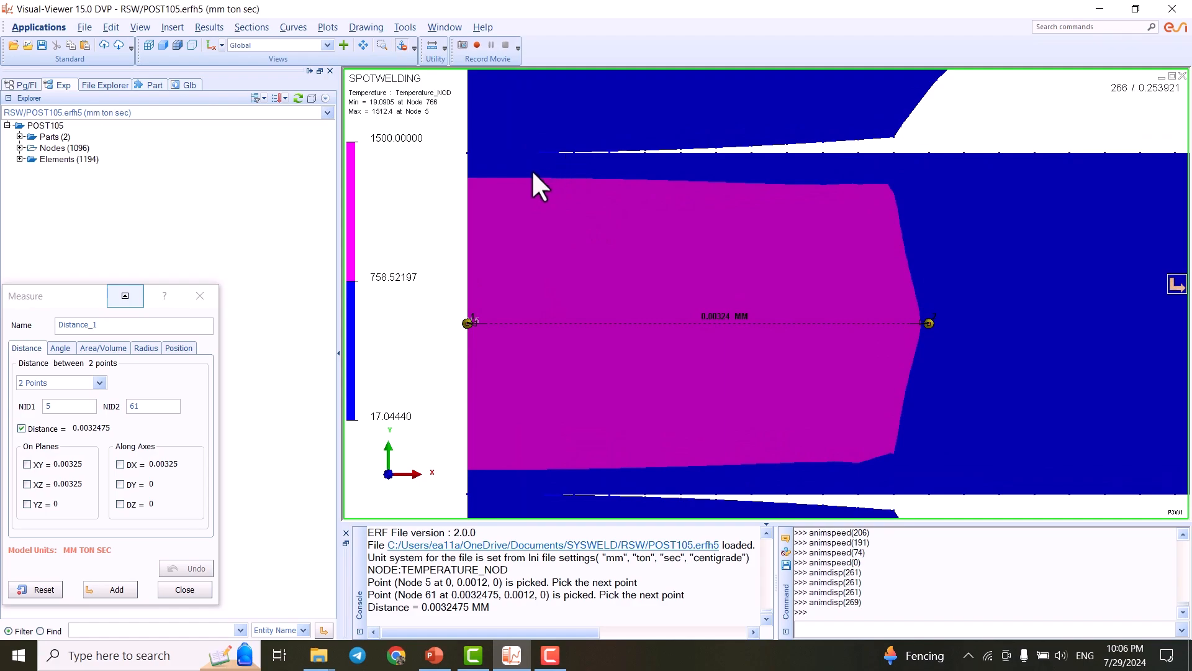
scroll(573, 329, "down", 2)
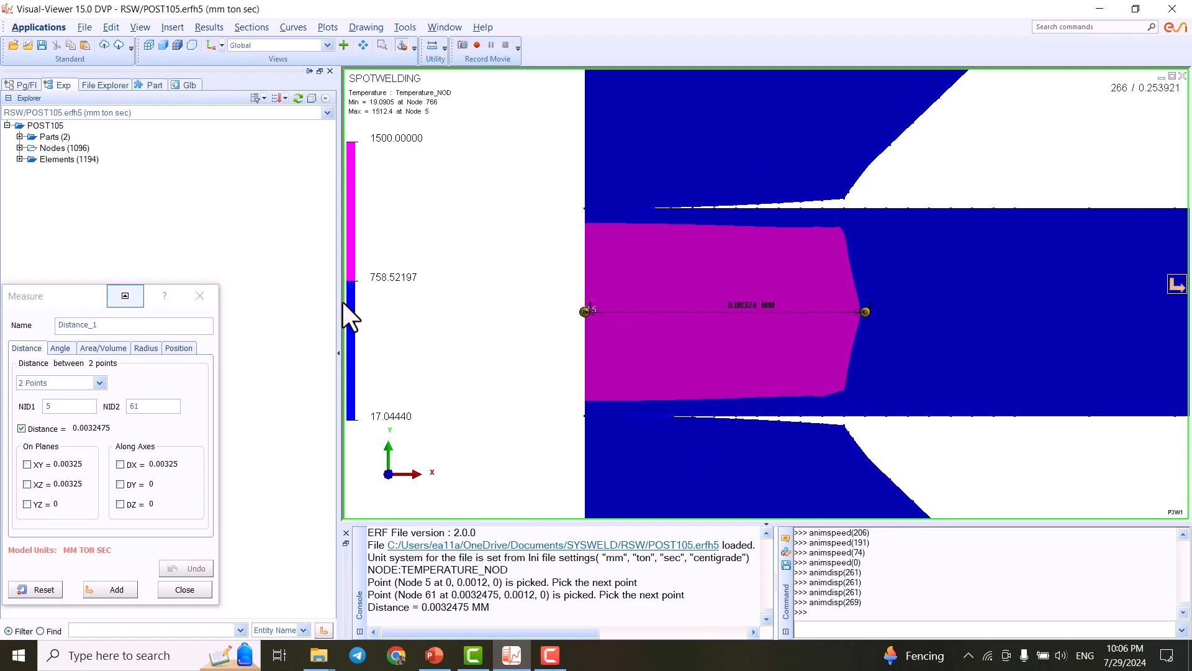
left_click(200, 296)
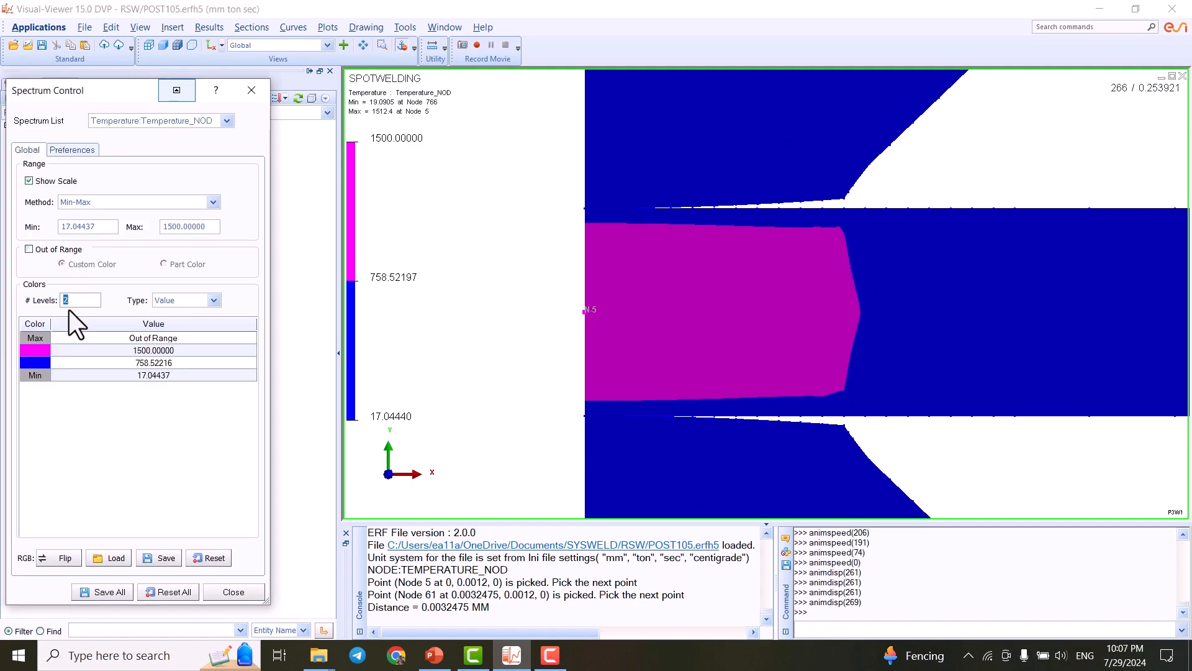
Try 4 color levels for the temperature spectrum, and set the number of levels to 5
key("Return")
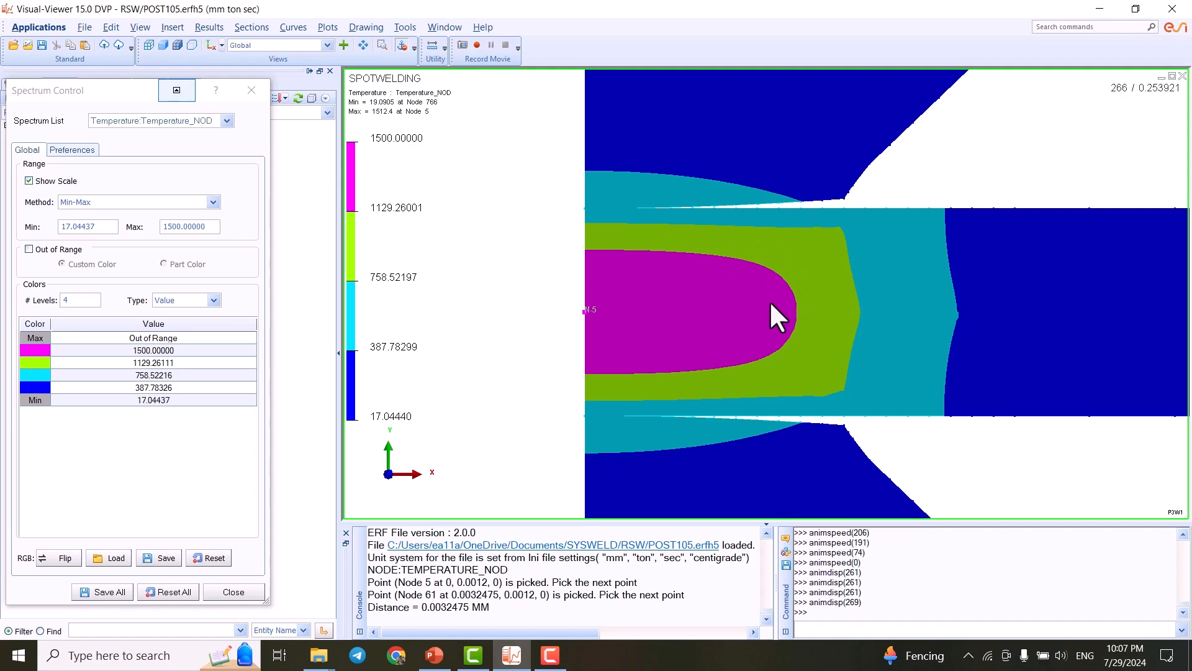
double_click(79, 299)
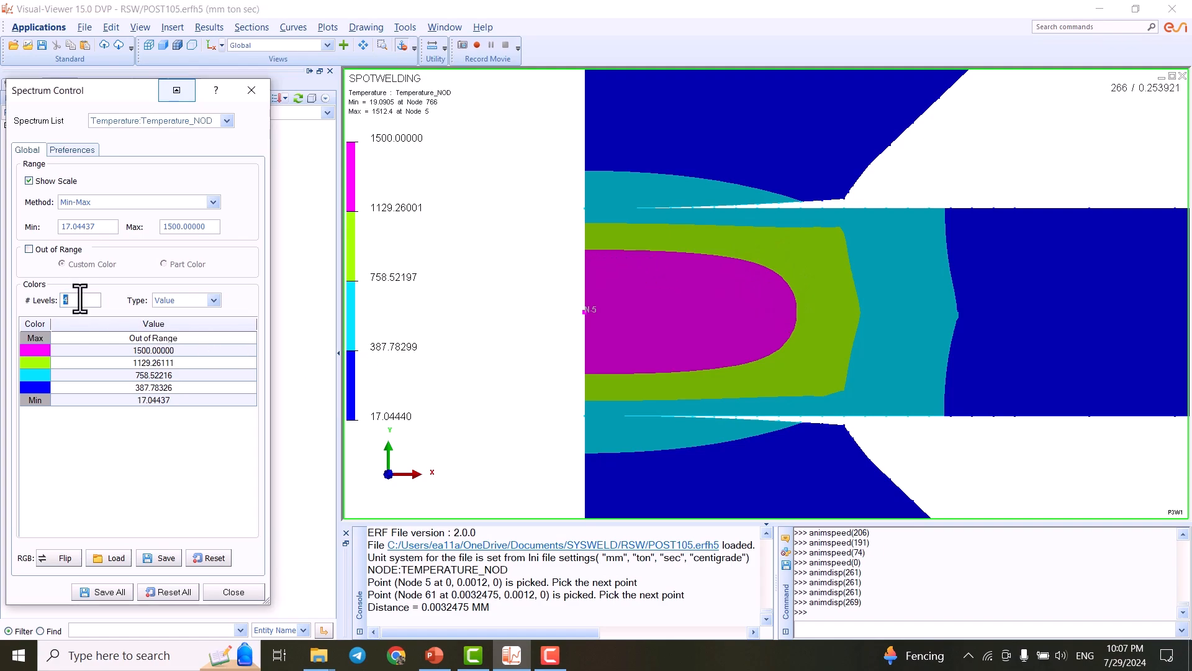
type("5")
key("Return")
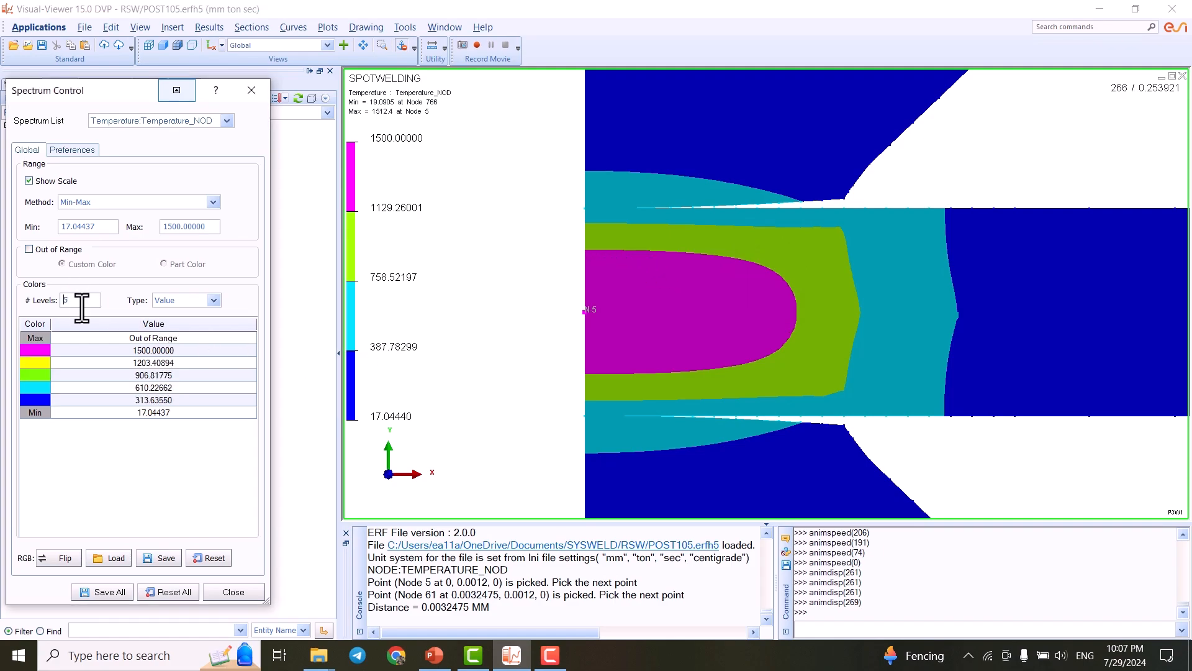
Apply the 5-level color spectrum to the temperature contour and close the spectrum settings
left_click(618, 298)
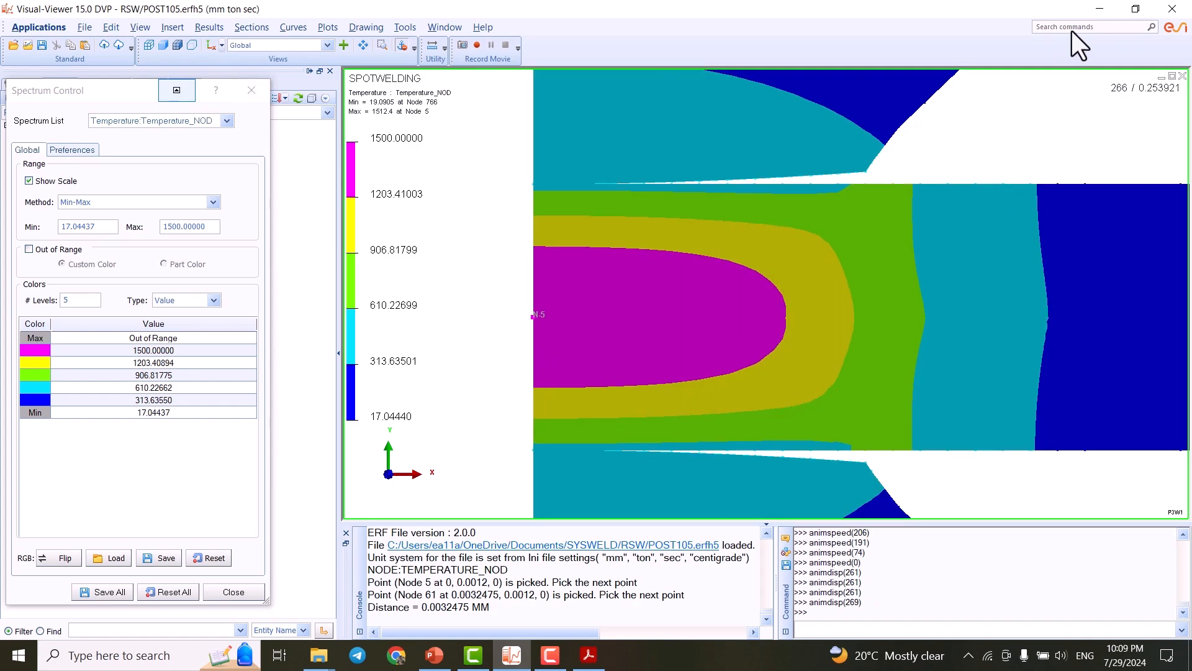
left_click(251, 90)
Mirror the model about the YZ plane with Model Symmetry, centre the full weld in view, and close the symmetry settings
left_click(140, 27)
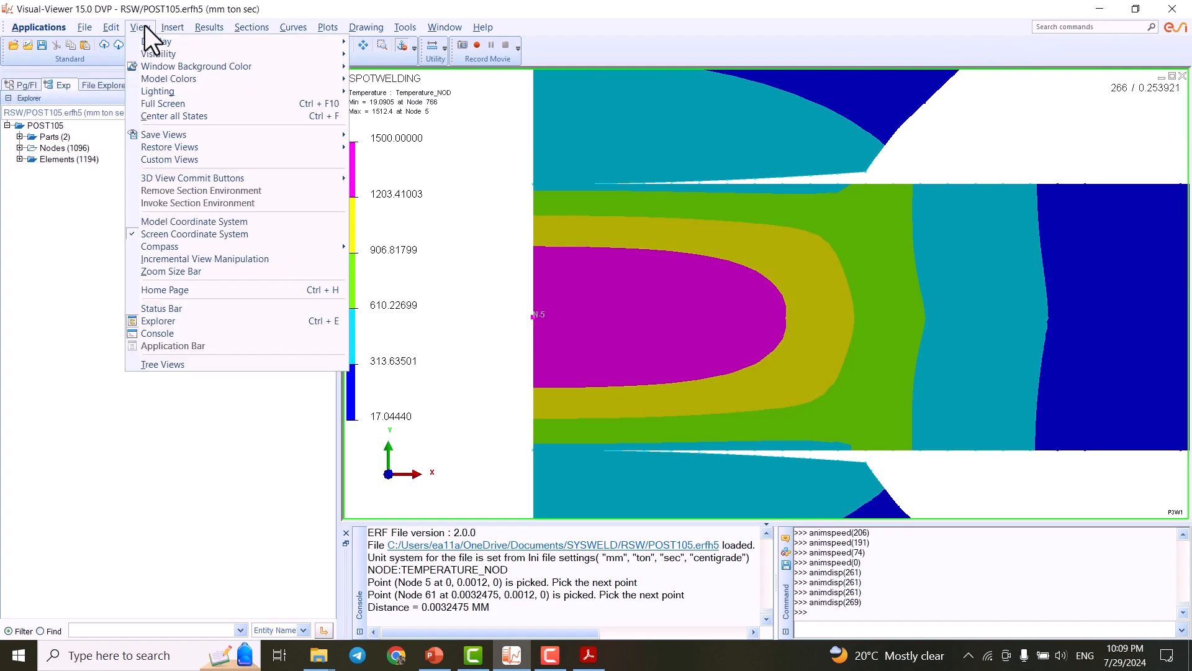
mouse_move(211, 24)
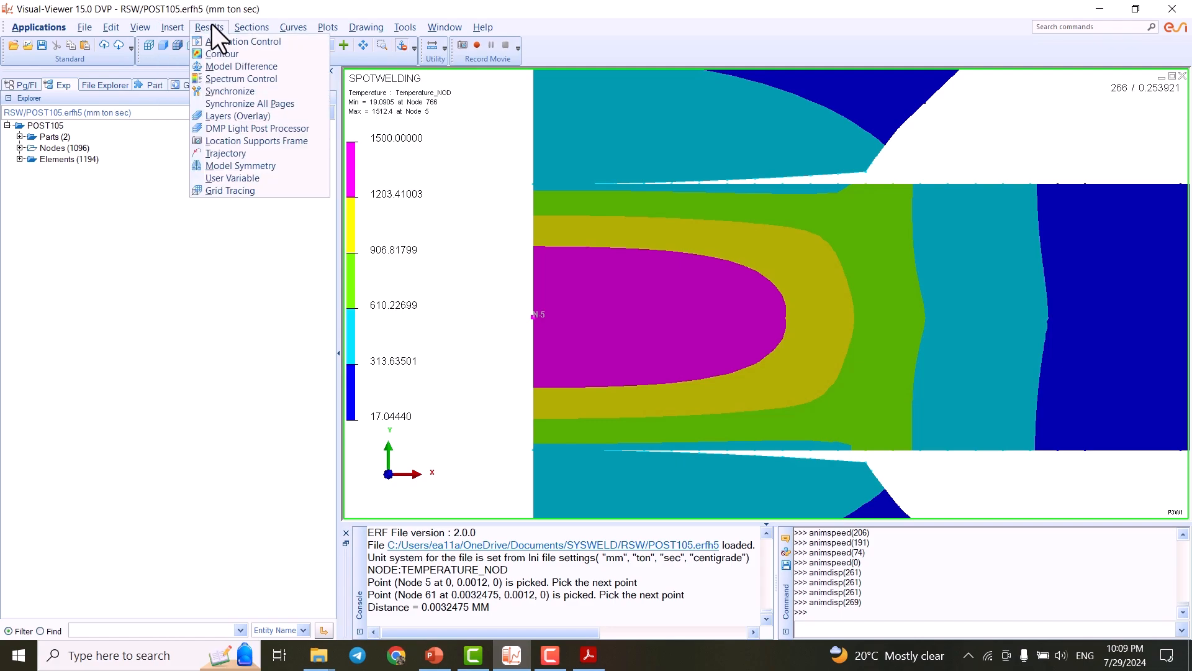
left_click(238, 166)
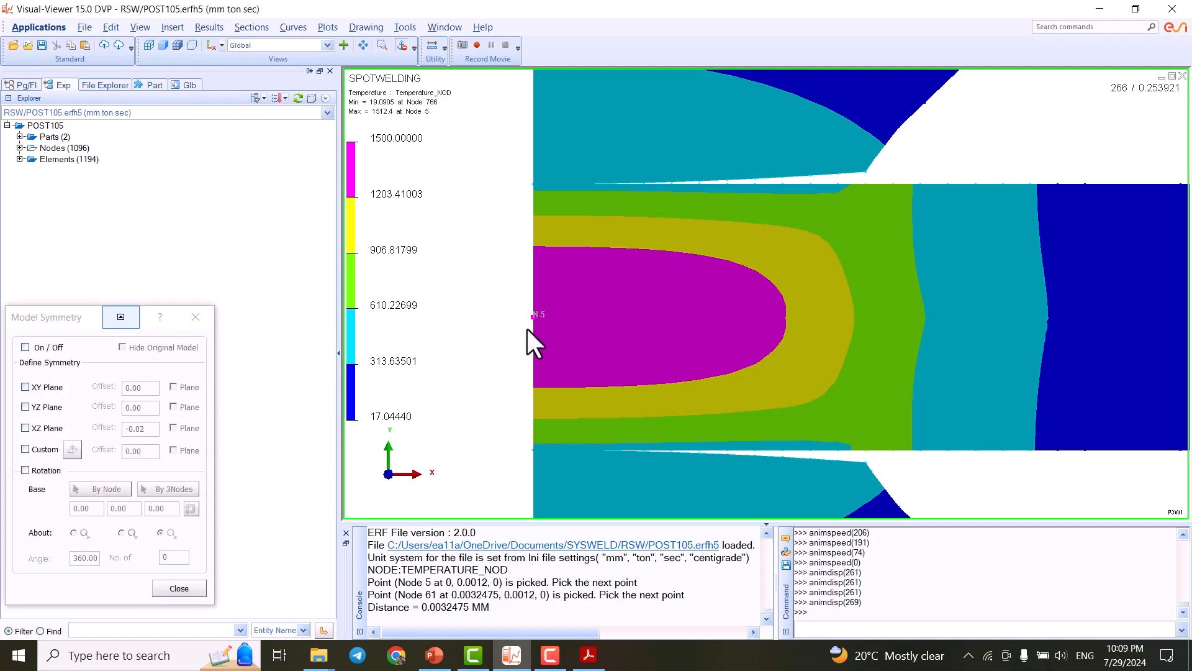
scroll(627, 322, "down", 2)
scroll(625, 322, "up", 1)
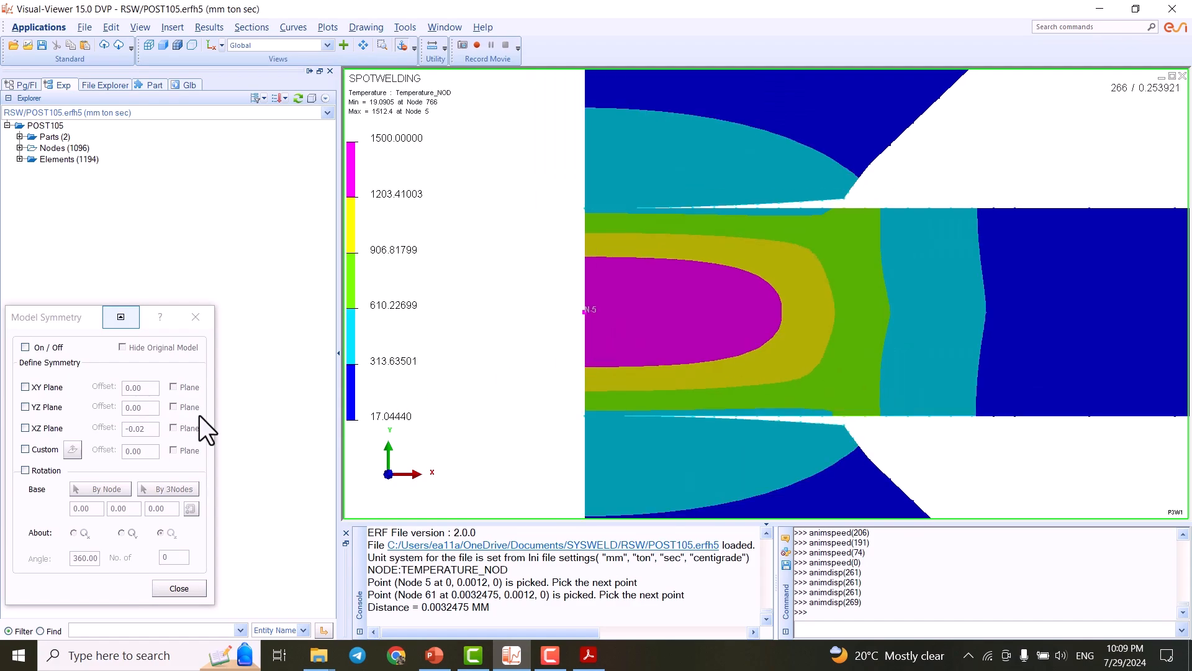
left_click(43, 411)
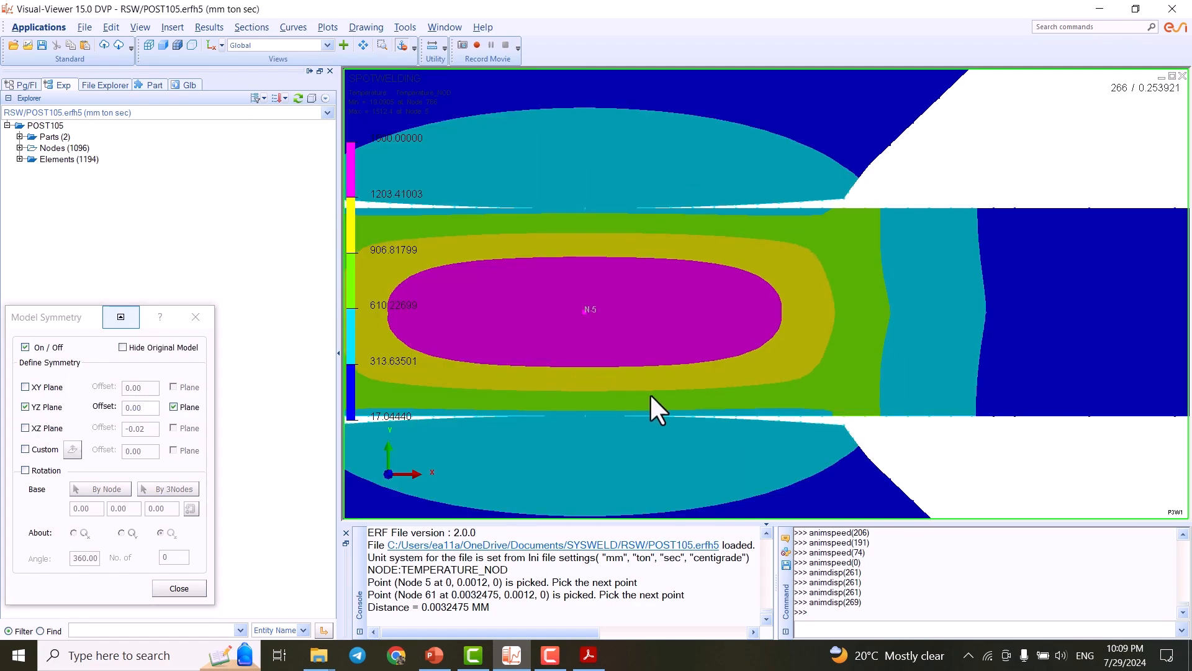
scroll(780, 345, "down", 1)
mouse_move(662, 317)
middle_mouse_down()
mouse_move(731, 322)
mouse_move(706, 313)
mouse_move(745, 294)
middle_mouse_up()
scroll(688, 305, "up", 2)
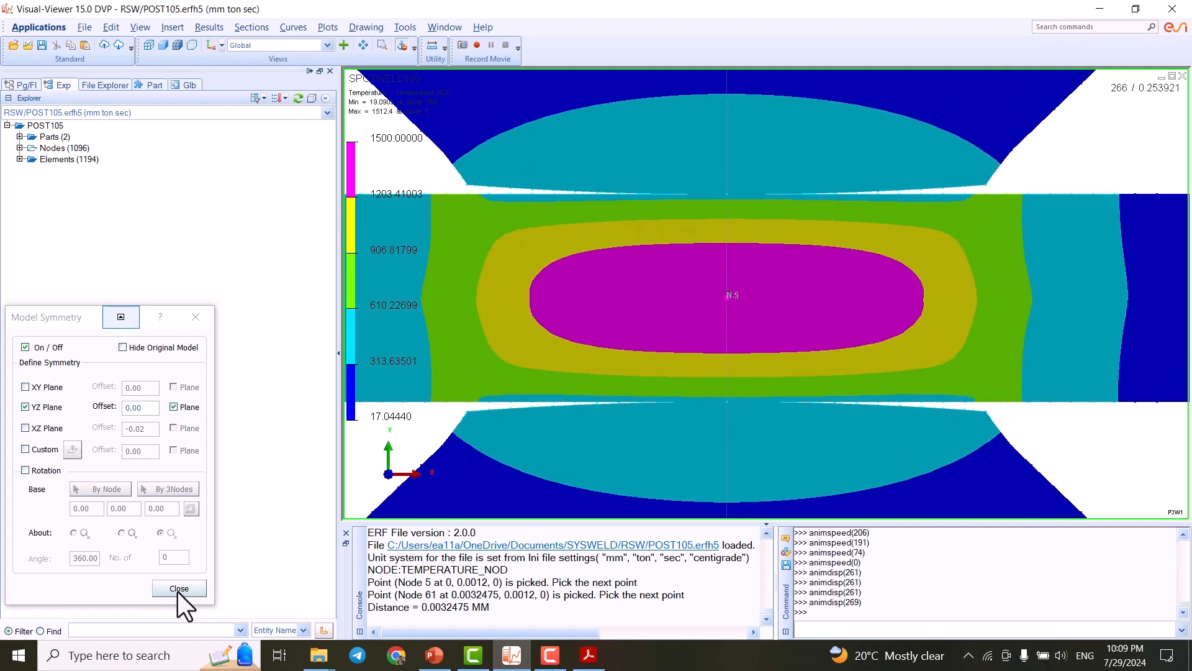
left_click(195, 317)
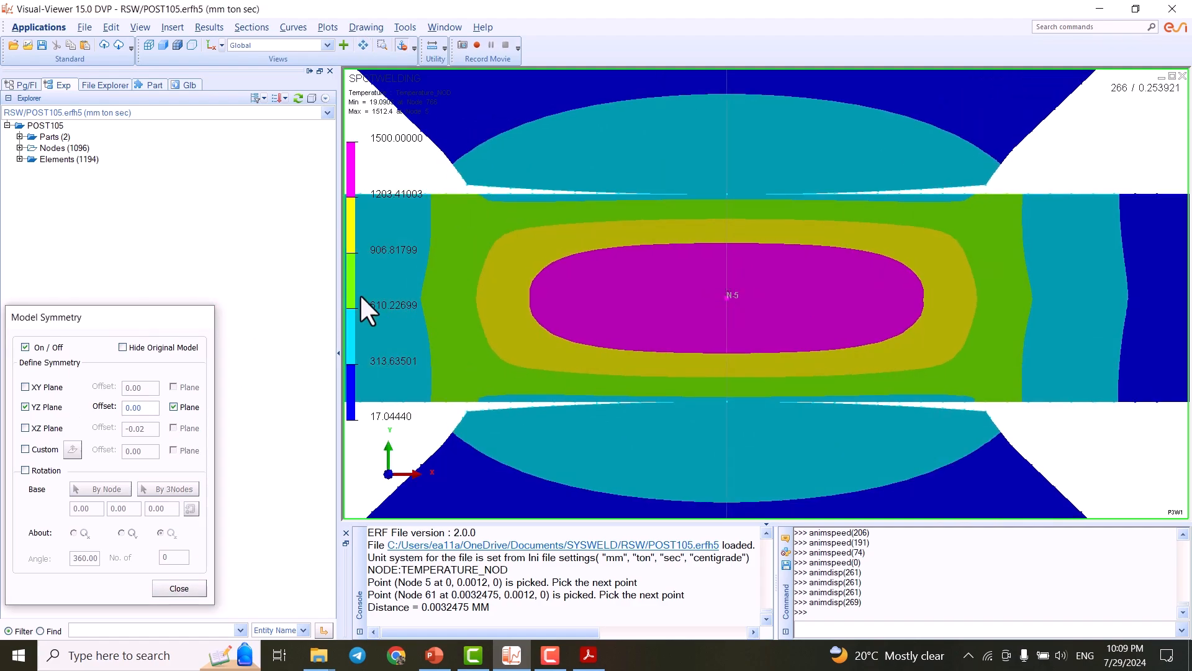
Examine the mirrored temperature contour across the full electrodes and sheets, and around the magenta weld zone
scroll(684, 312, "down", 4)
scroll(737, 314, "down", 3)
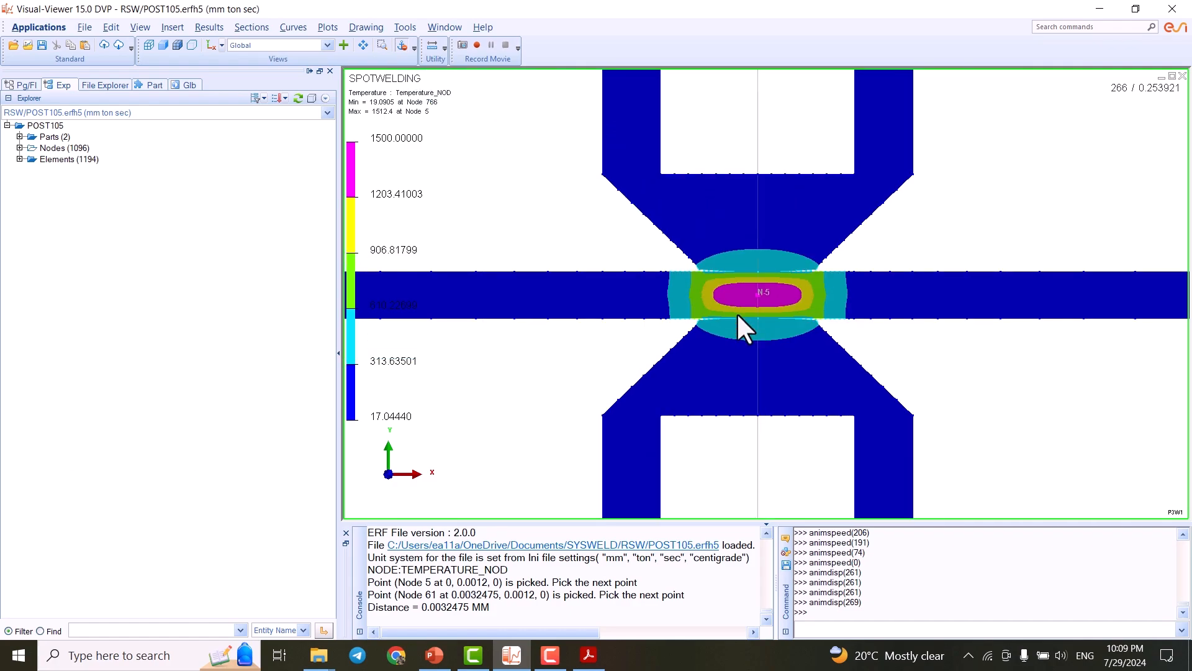
scroll(758, 416, "down", 3)
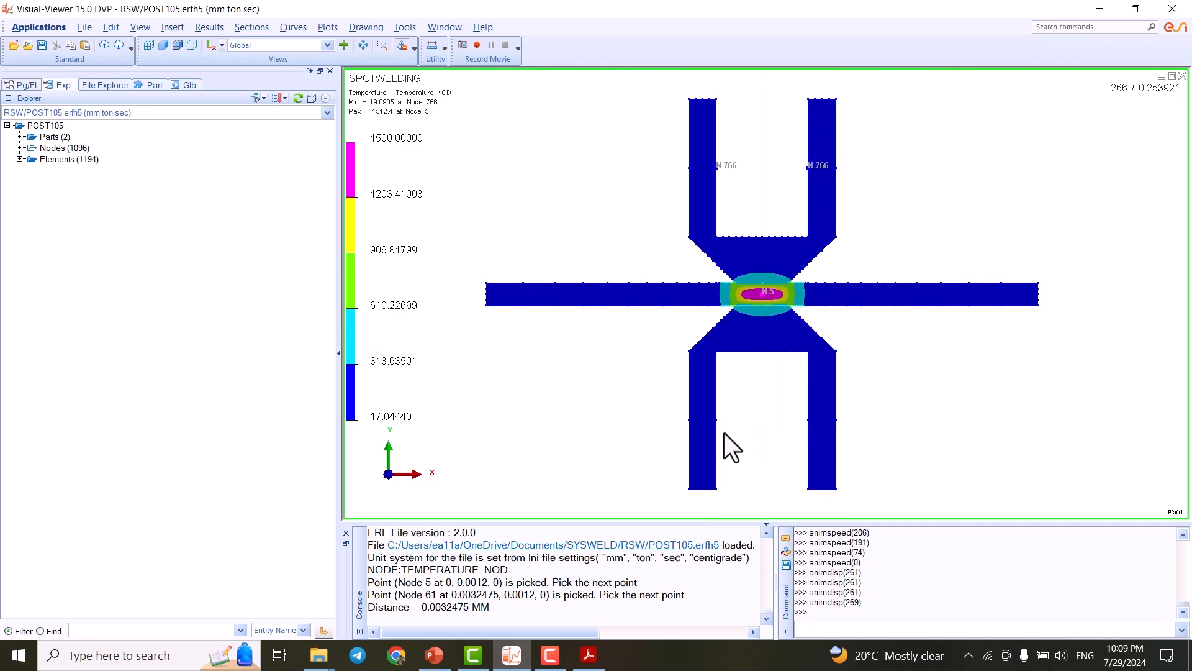
scroll(758, 284, "up", 8)
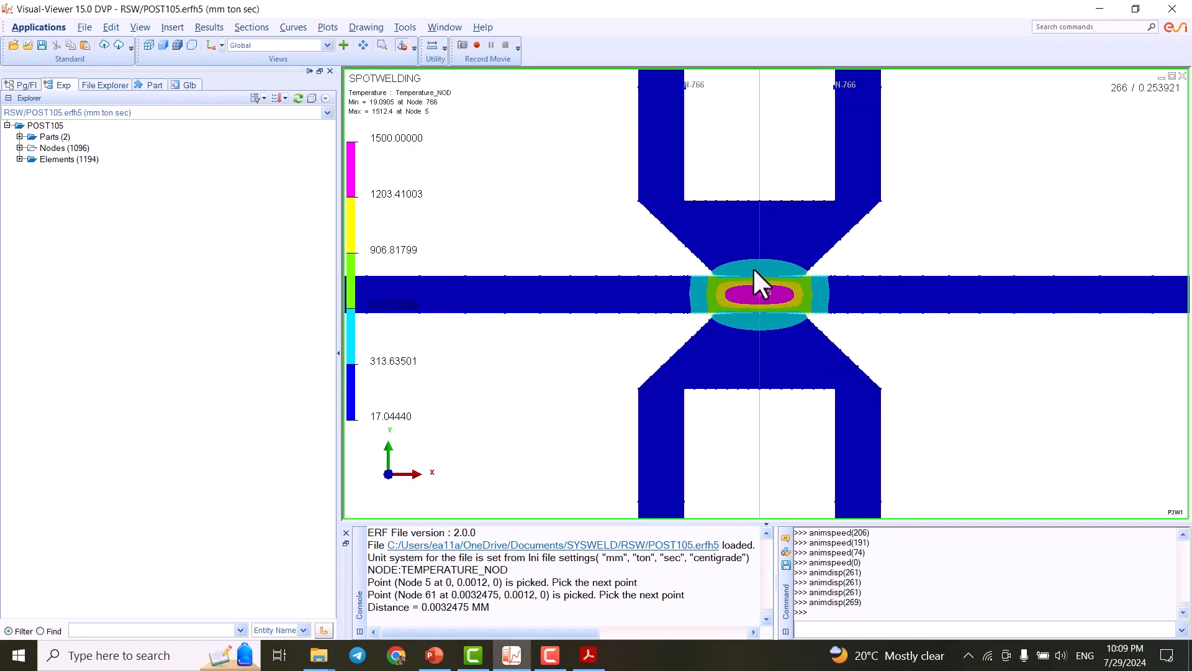
scroll(739, 289, "down", 2)
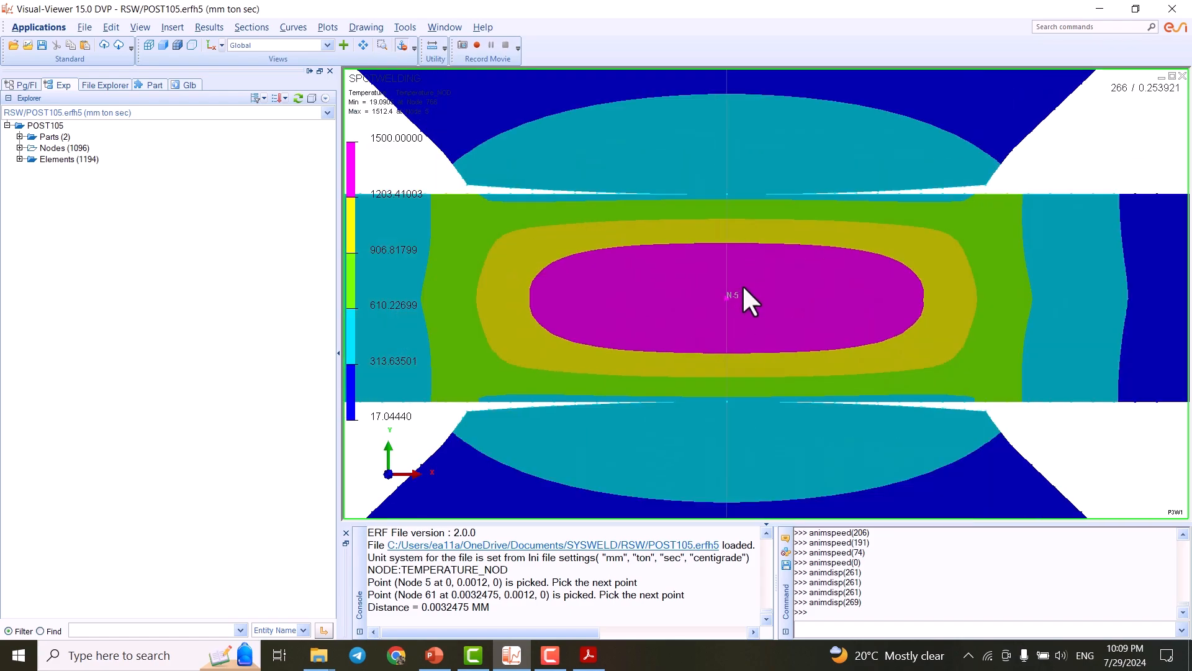
scroll(662, 266, "down", 2)
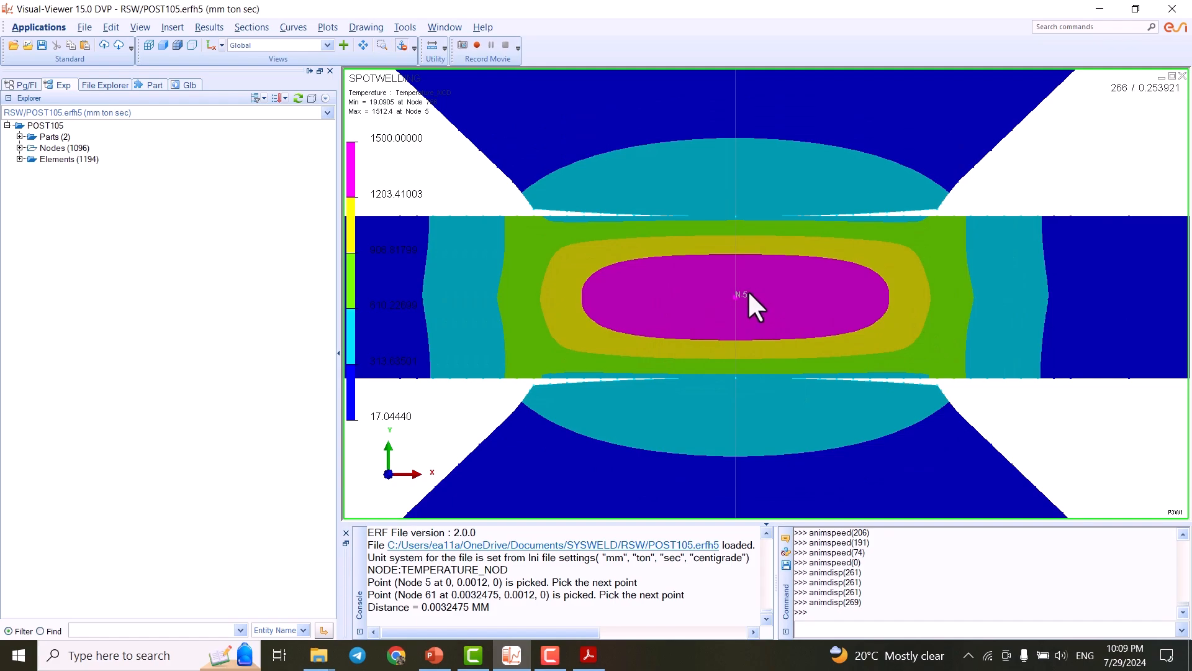
scroll(736, 281, "up", 1)
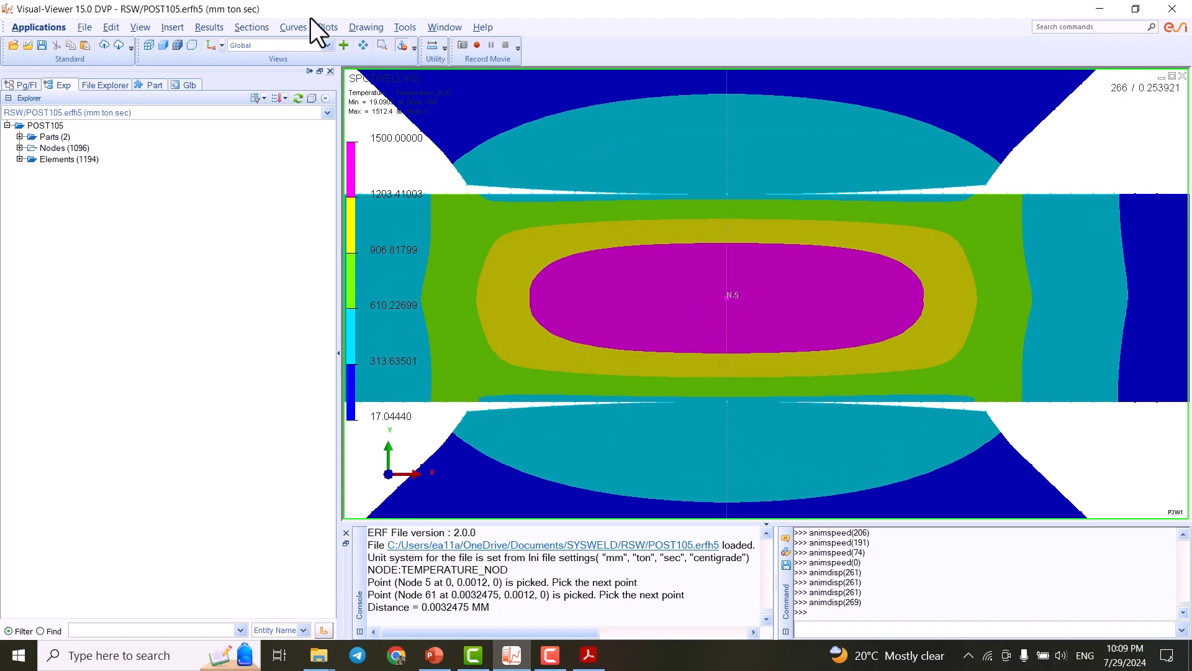
Switch the contour to the Phase Proportions element result for phase 1
left_click(215, 29)
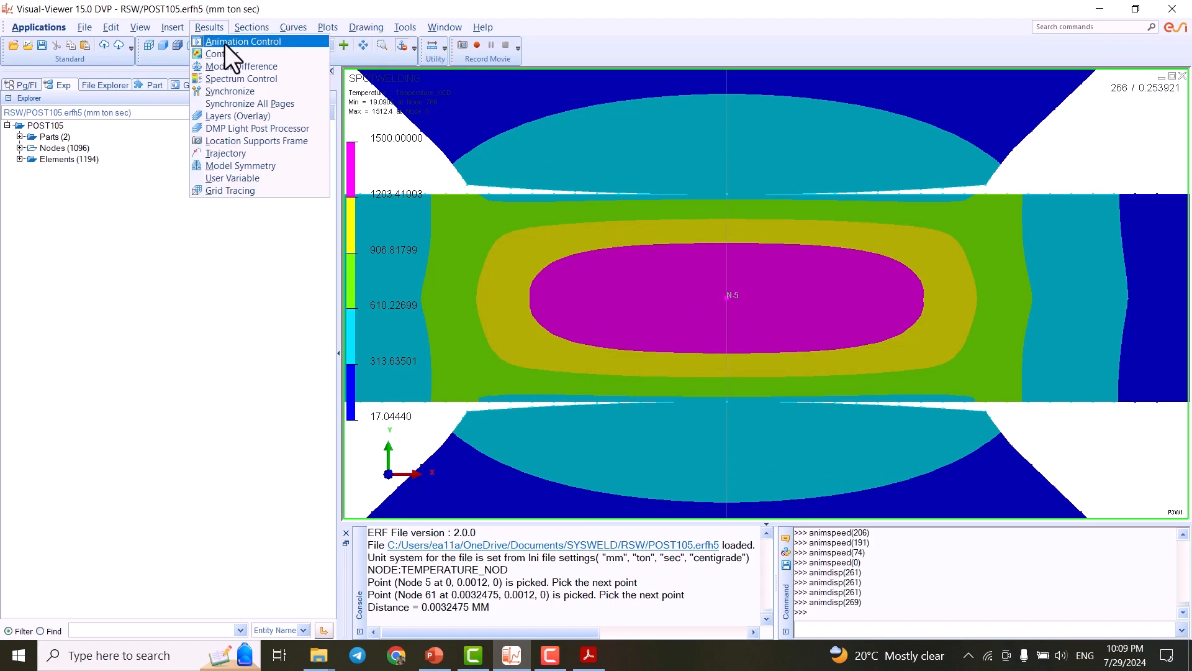
left_click(231, 57)
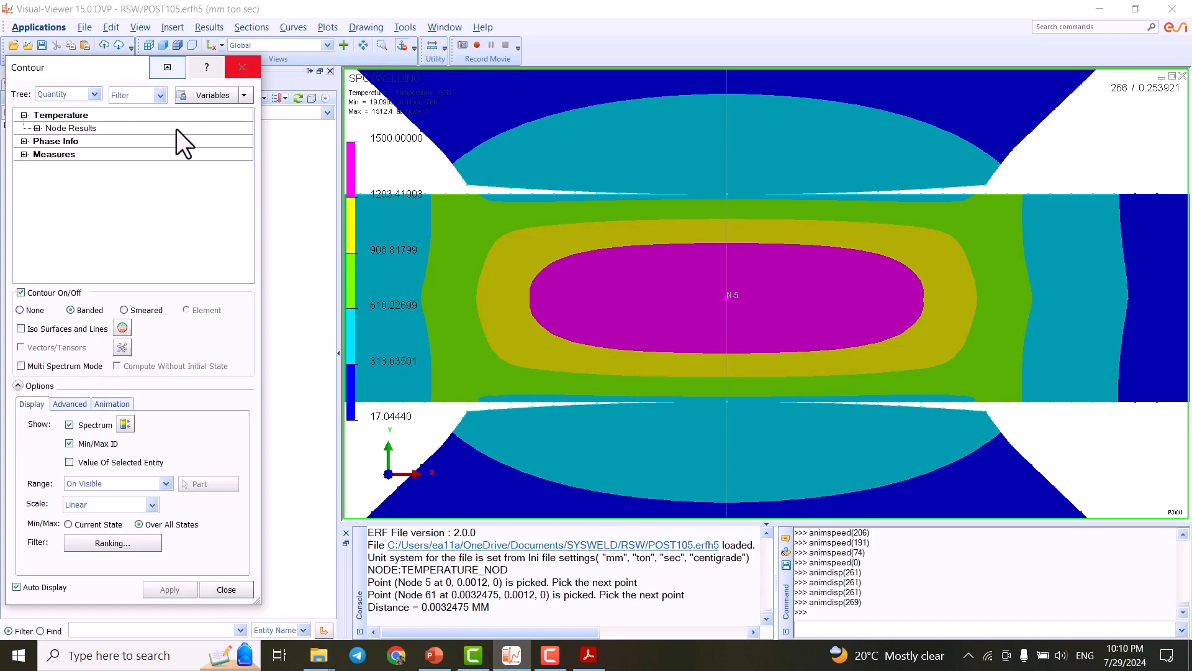
double_click(51, 142)
double_click(65, 154)
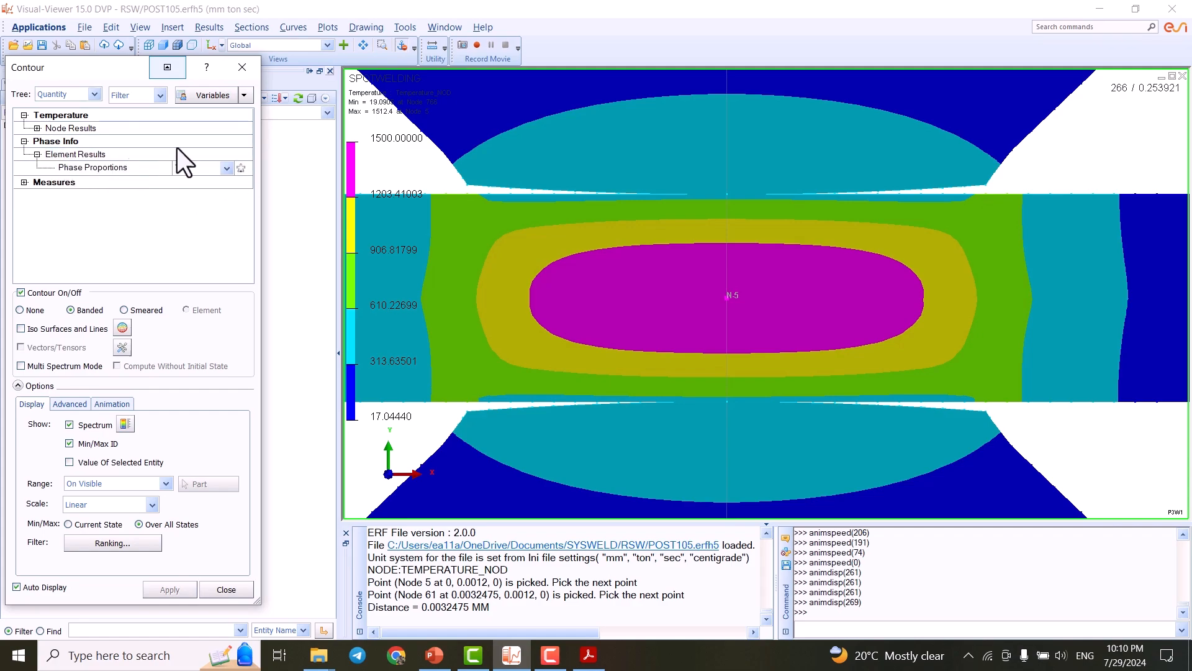
left_click(142, 166)
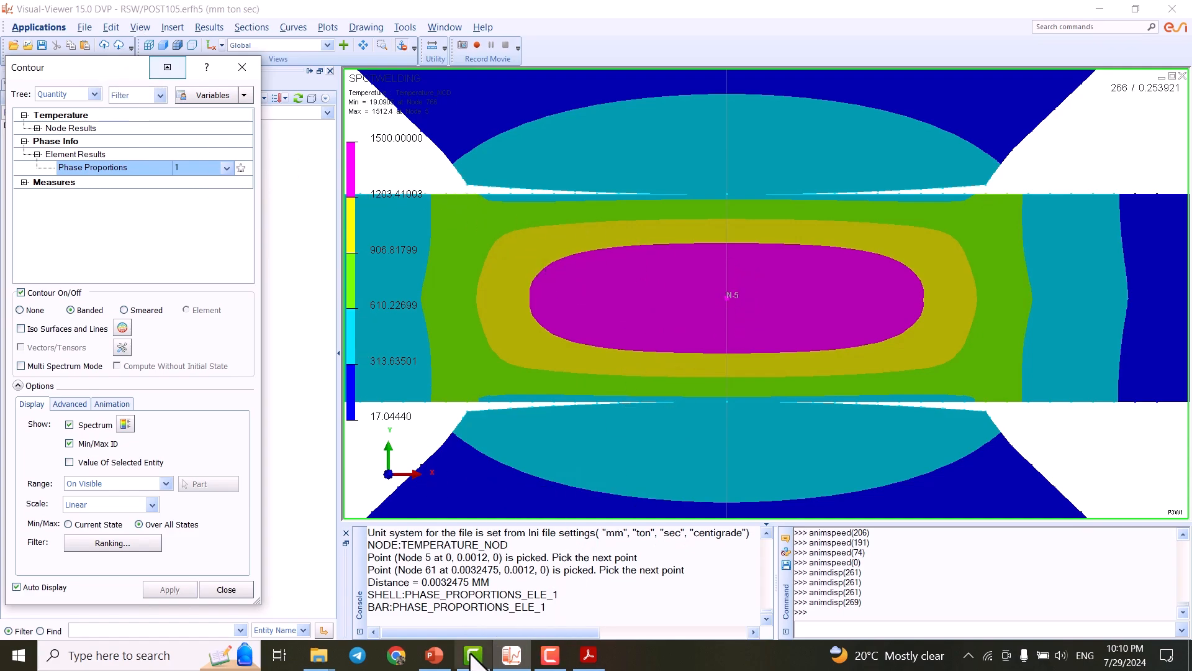
Switch to the RSW presentation in PowerPoint, review the Material Phases slide, and return to Visual-Viewer
left_click(434, 655)
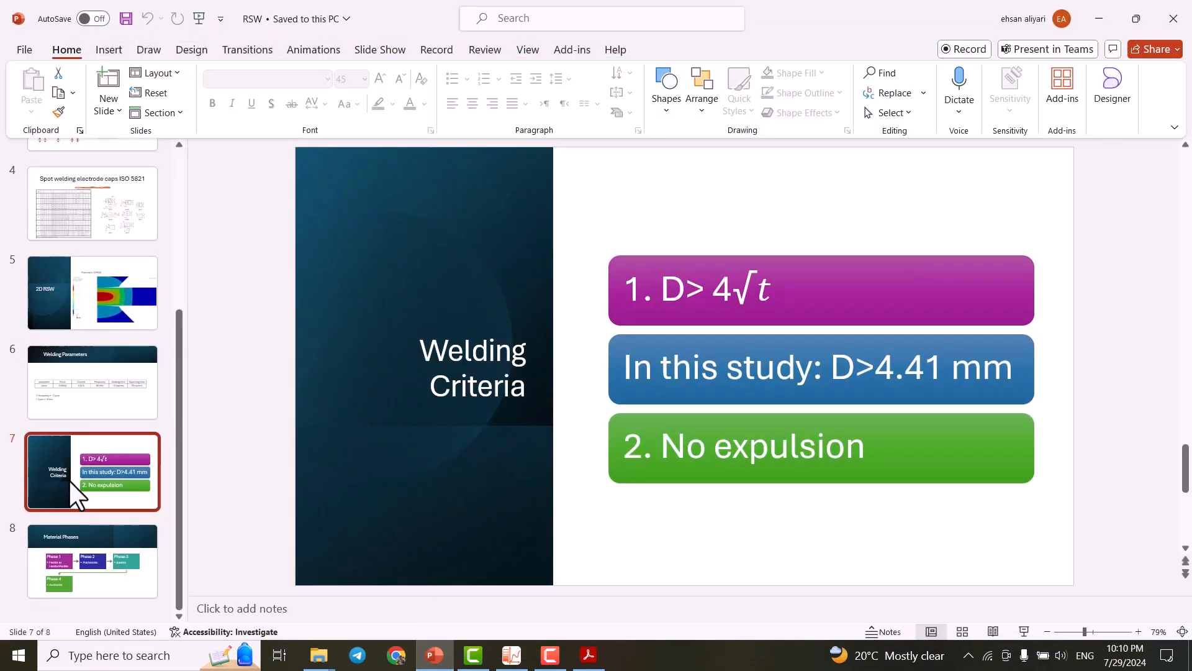
left_click(87, 549)
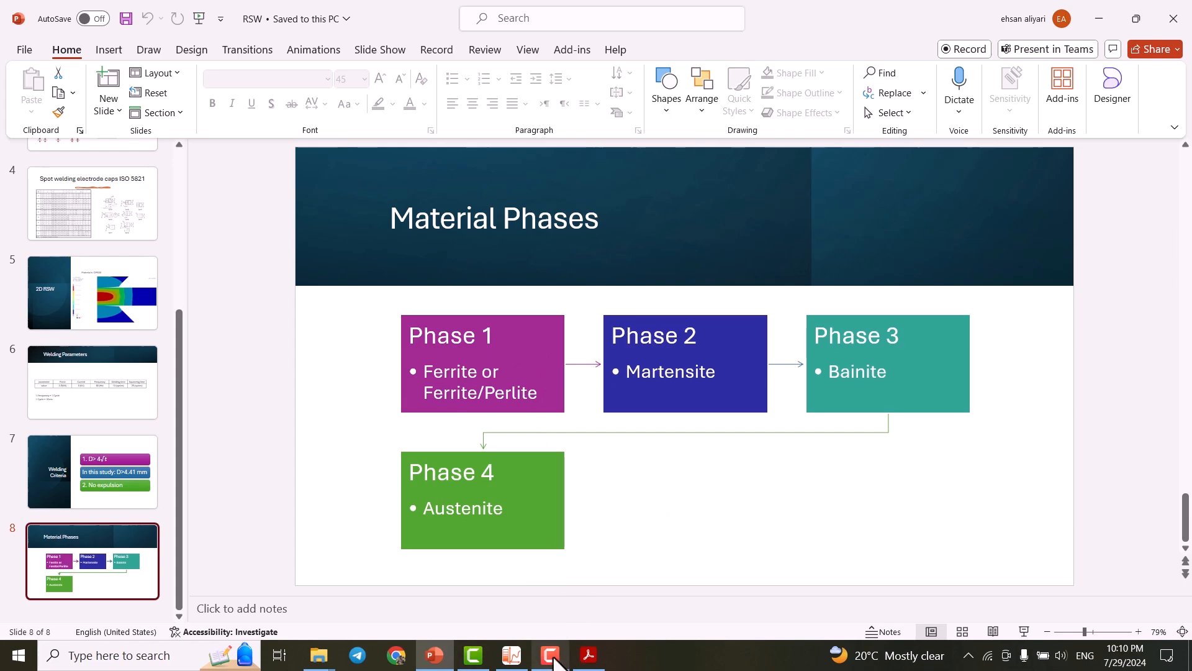
left_click(511, 655)
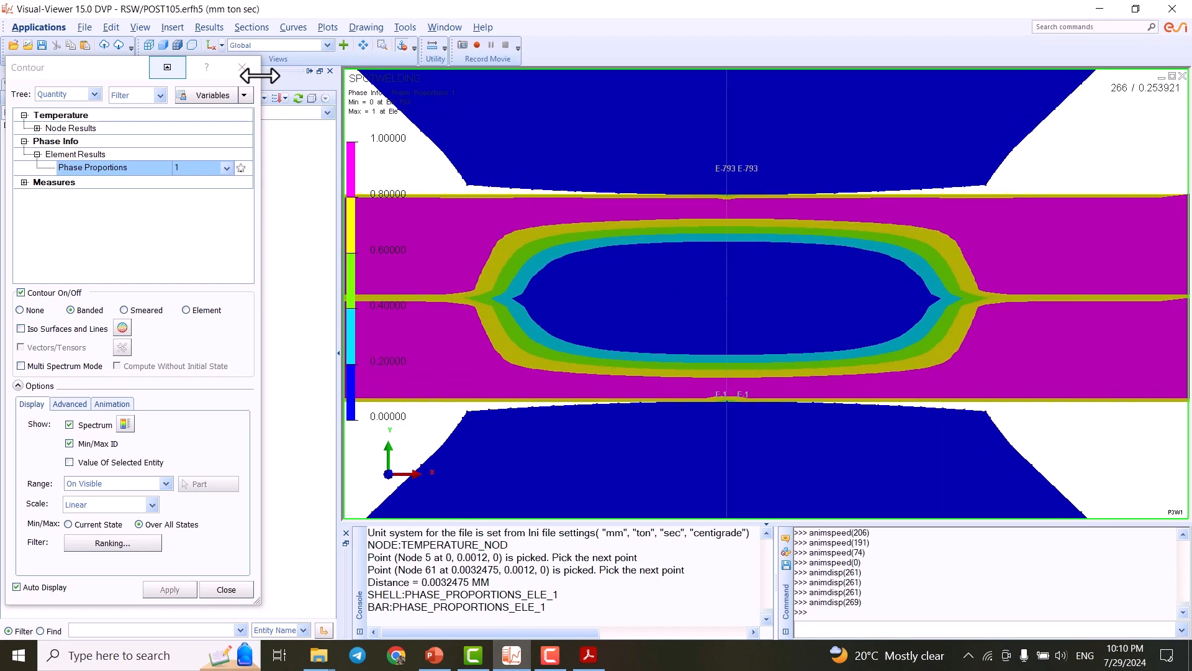
Open the animation controls, go to state 1, and examine the initial phase 1 distribution in the sheets and electrodes
left_click(214, 26)
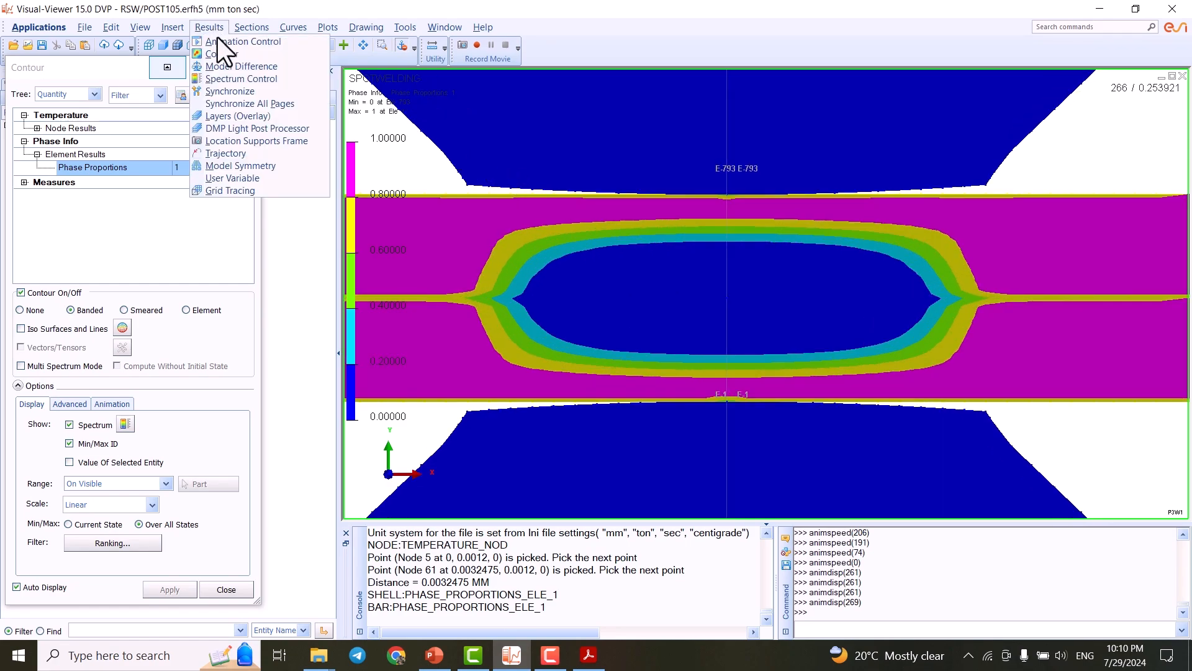
left_click(213, 42)
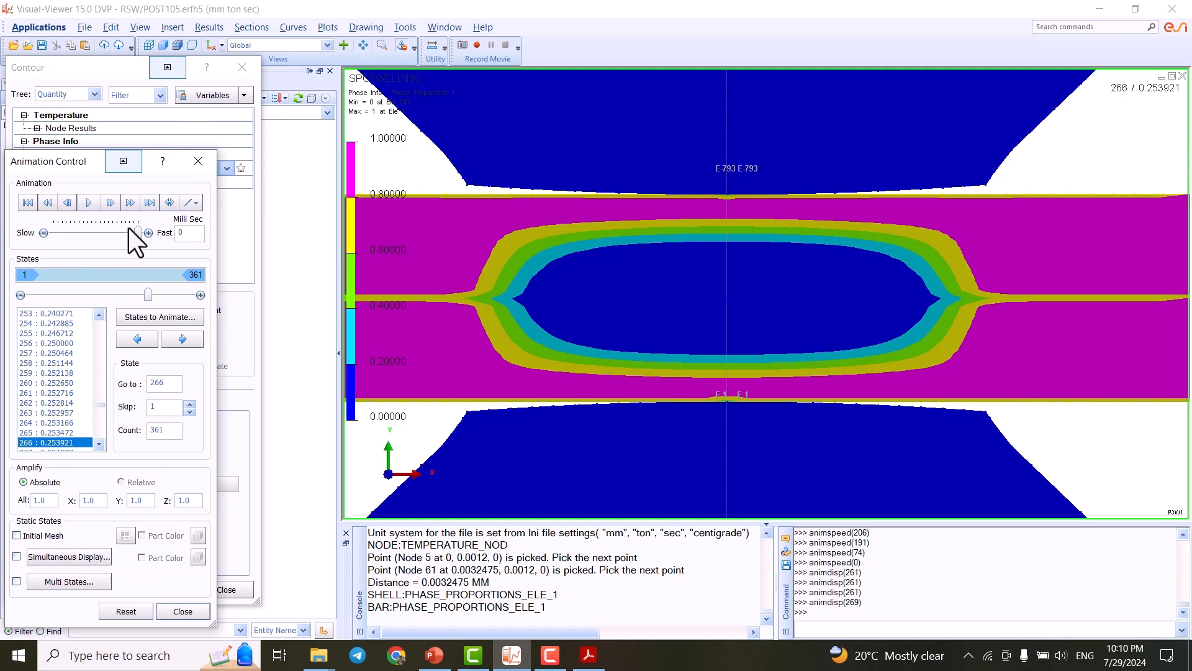
left_click_drag(148, 294, 21, 292)
scroll(689, 263, "down", 2)
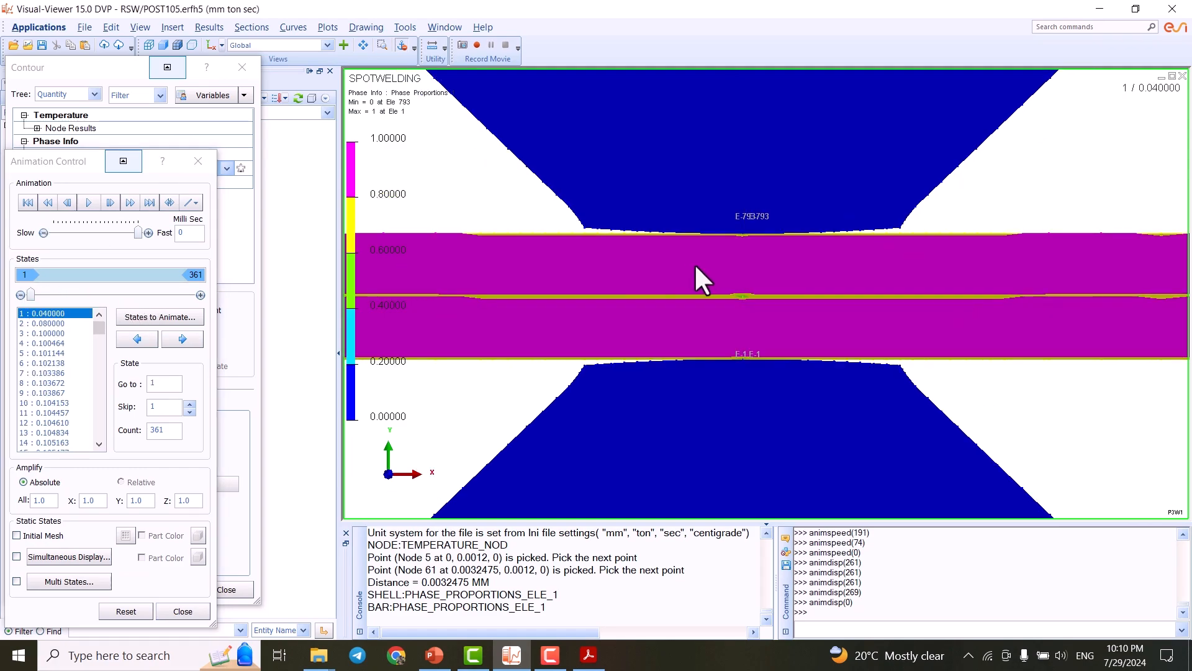
scroll(919, 247, "down", 1)
scroll(1019, 256, "down", 3)
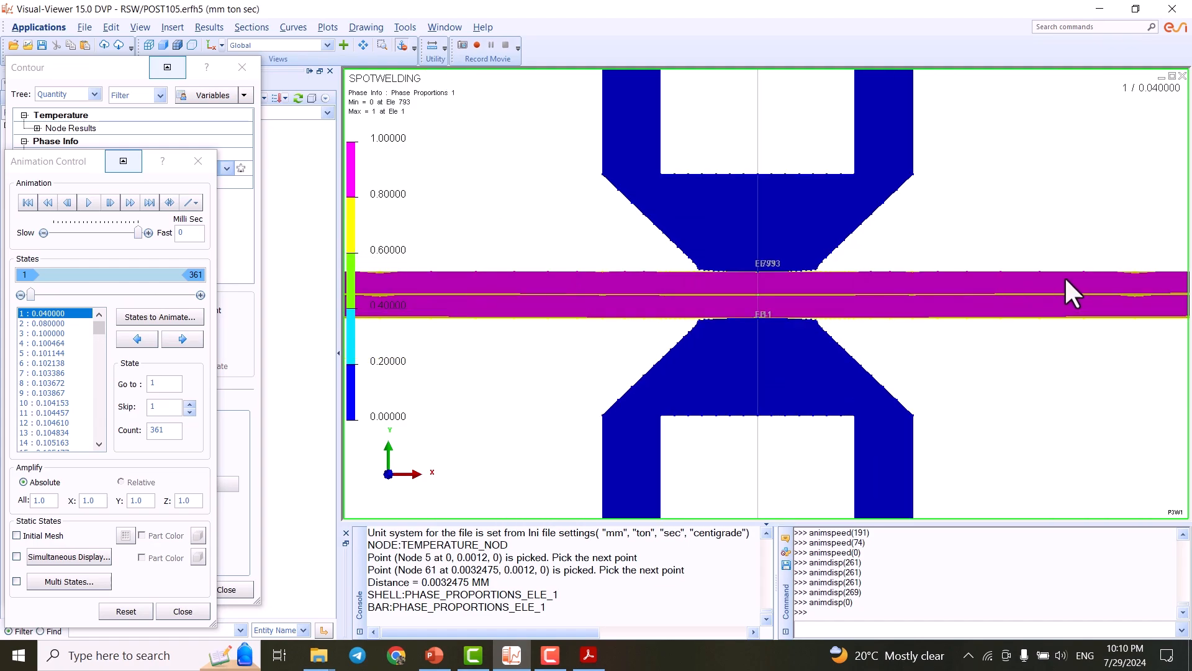
scroll(994, 276, "up", 3)
scroll(941, 265, "up", 1)
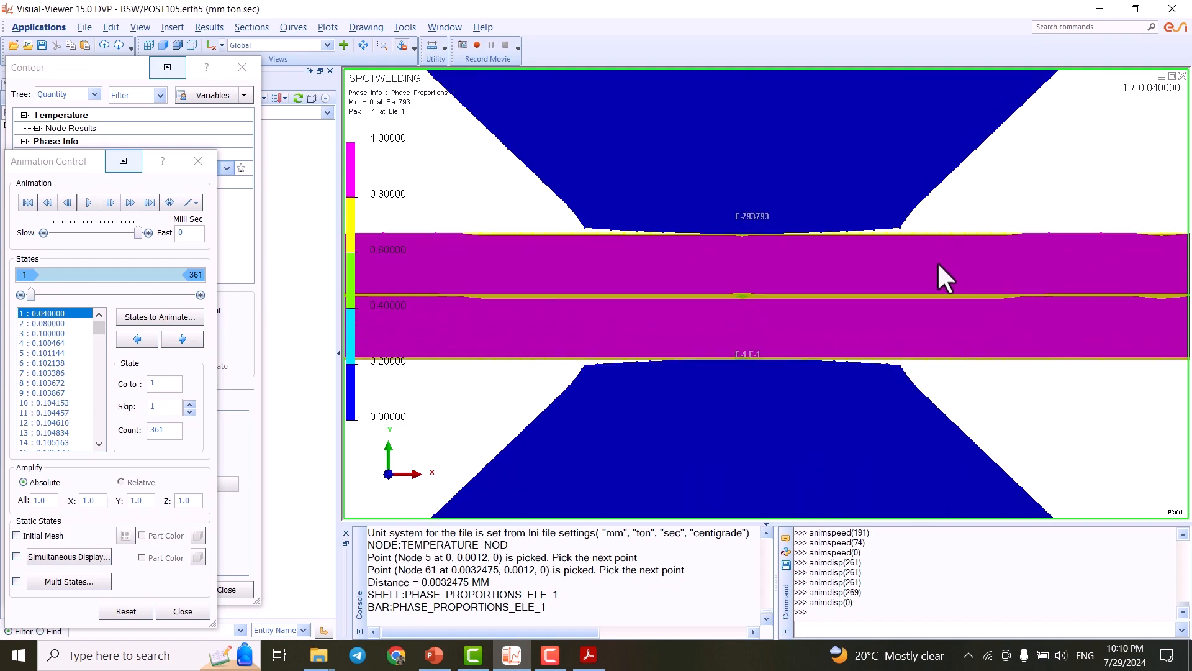
Advance the phase 1 contour through state 262 to the final state 361, and close the animation controls
left_click_drag(29, 295, 146, 293)
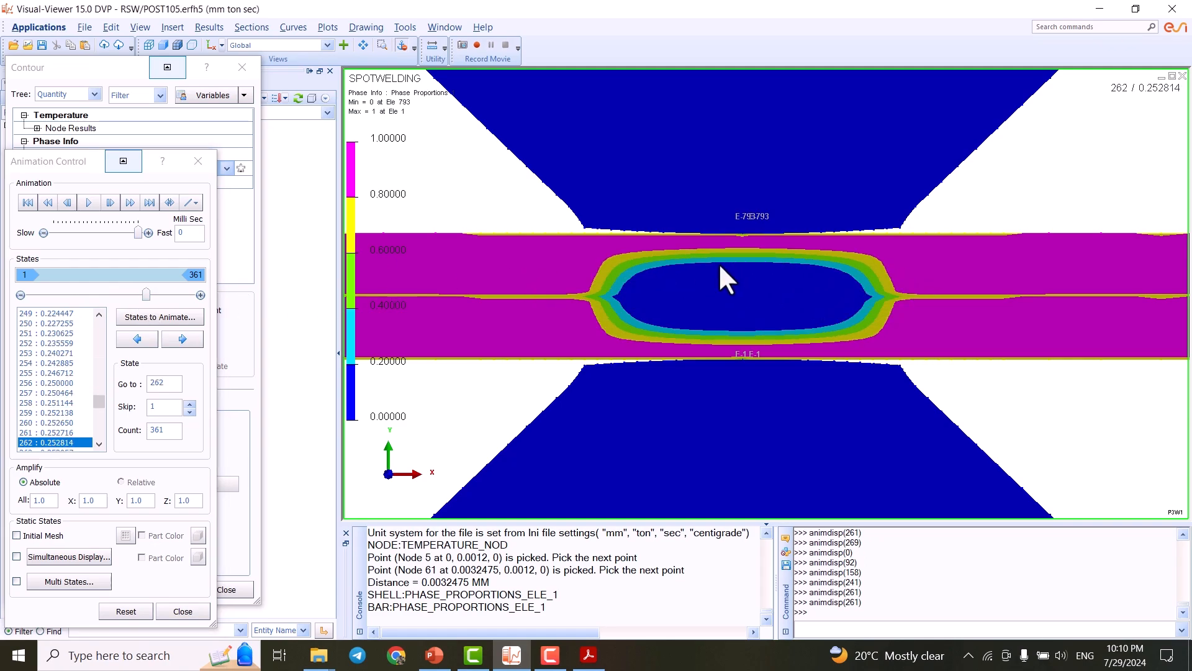
left_click_drag(148, 295, 247, 299)
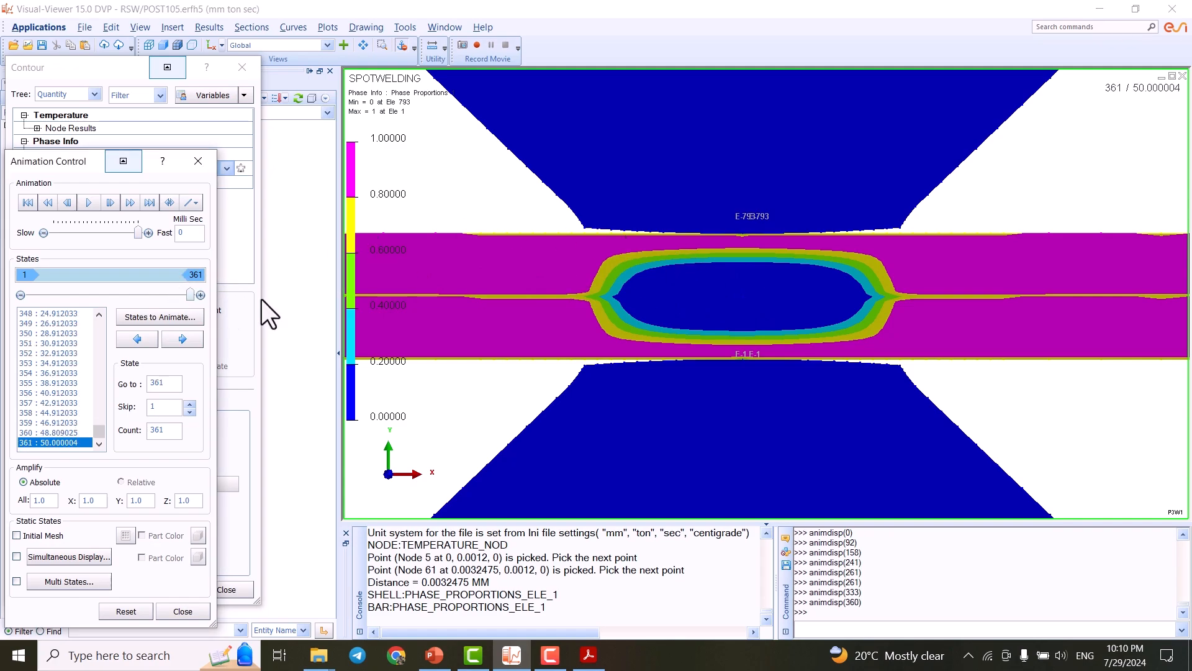
scroll(753, 283, "up", 1)
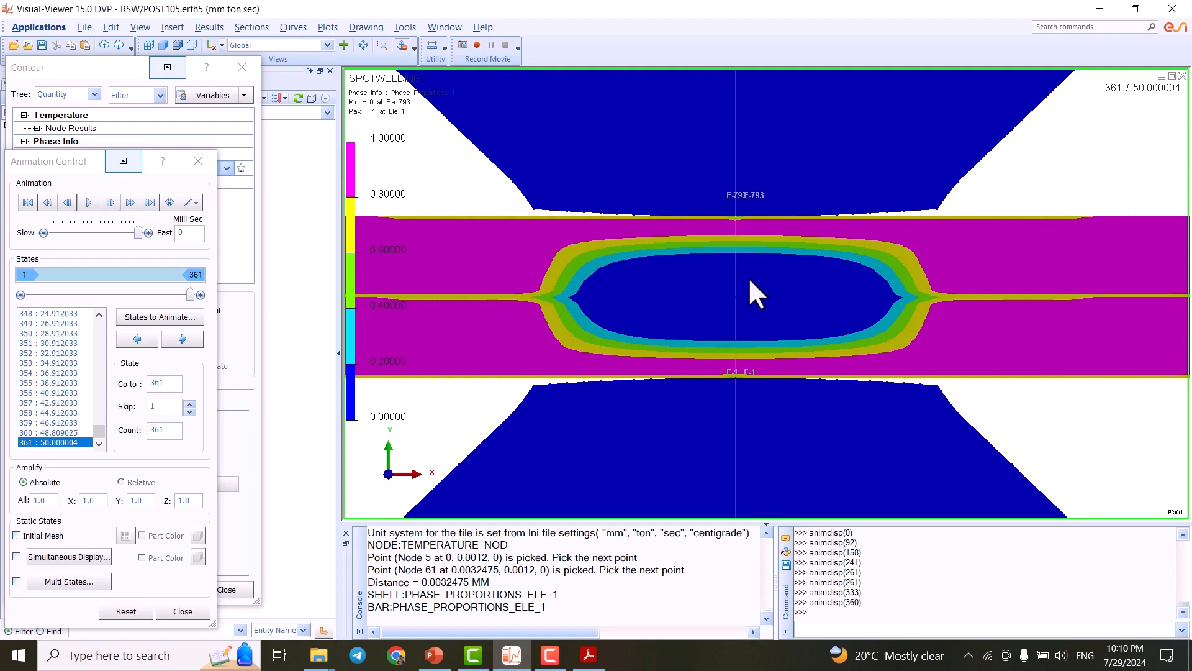
left_click(202, 165)
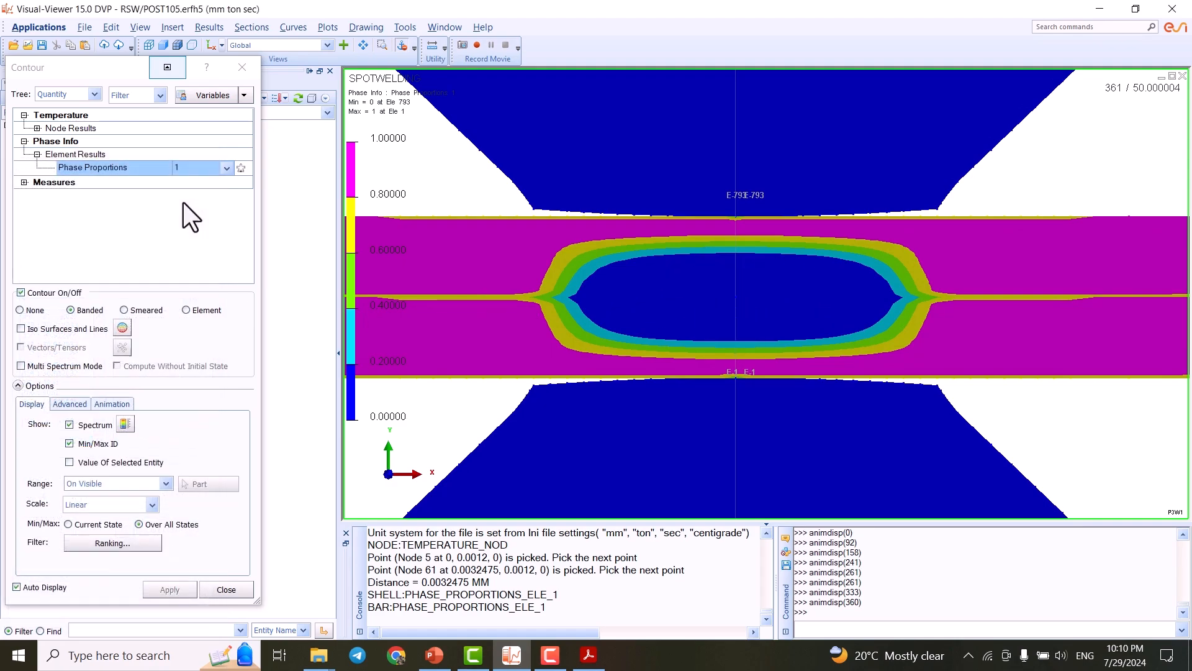
Change the Phase Proportions contour to phase 2, check the Material Phases slide in PowerPoint, and return to Visual-Viewer
left_click(217, 169)
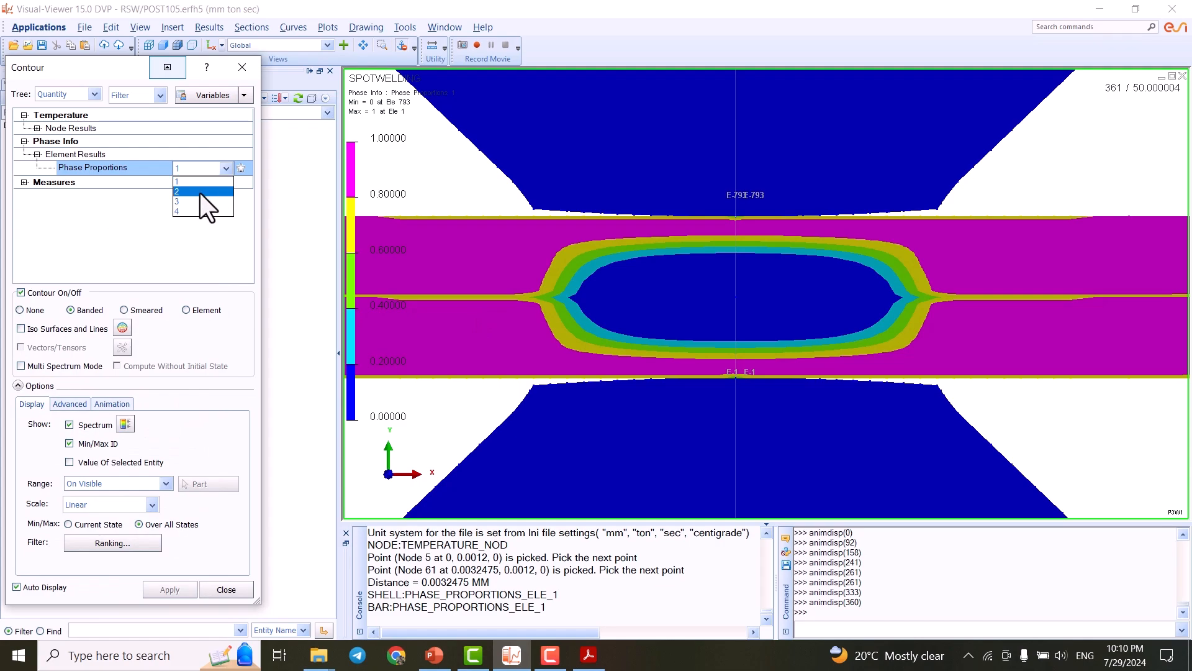
left_click(200, 193)
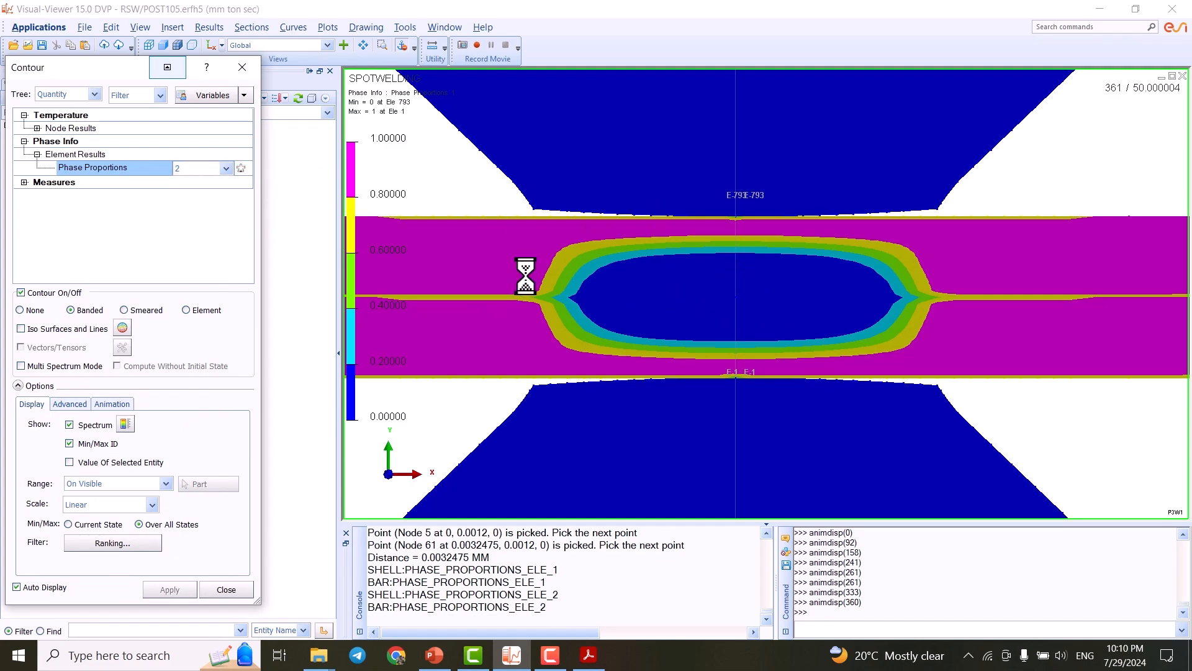
left_click(435, 660)
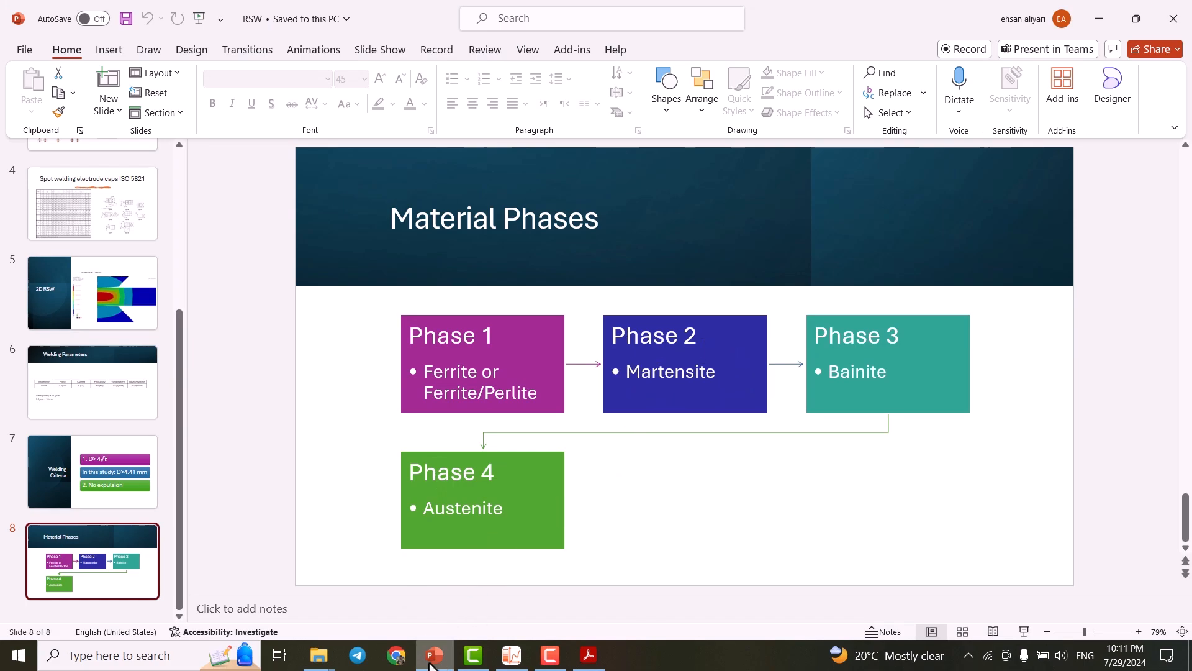
left_click(432, 660)
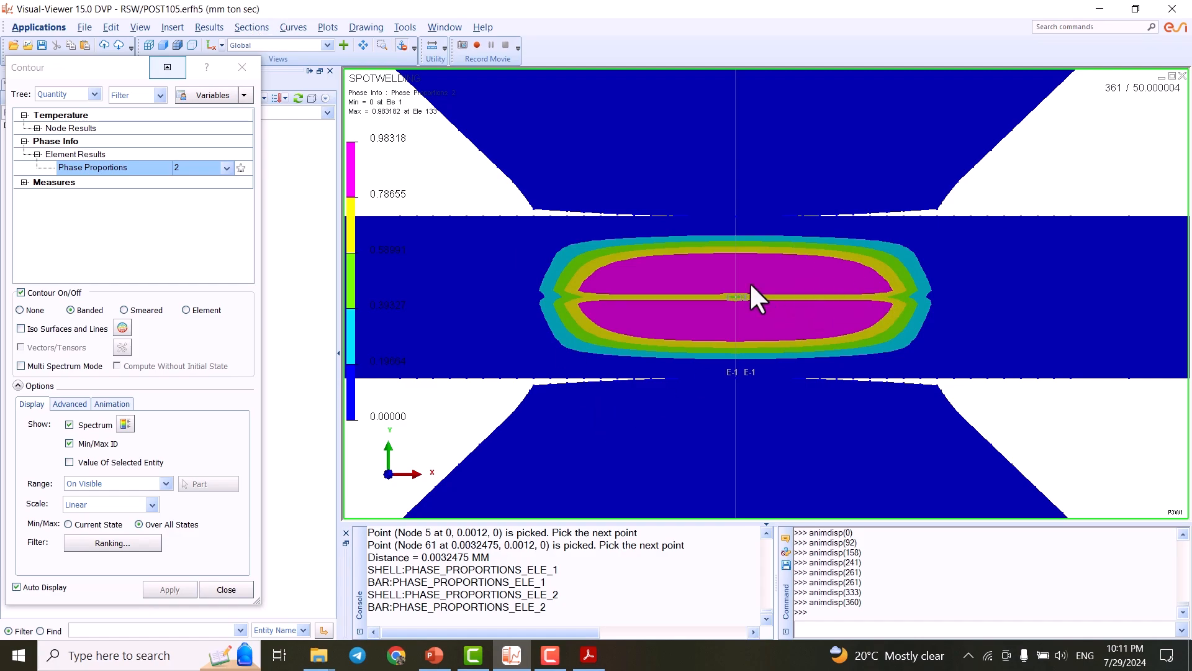
Open the animation controls, go back to state 79, and advance the phase 2 contour to the final state 361
left_click(206, 28)
left_click(222, 41)
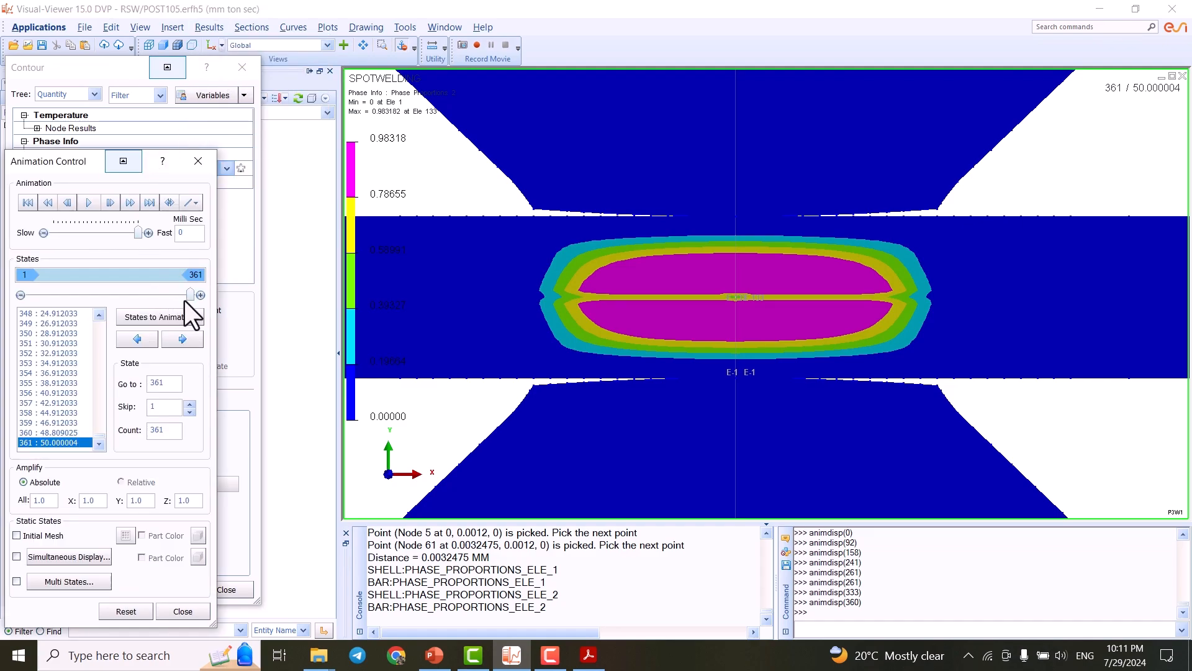
left_click_drag(188, 297, 69, 293)
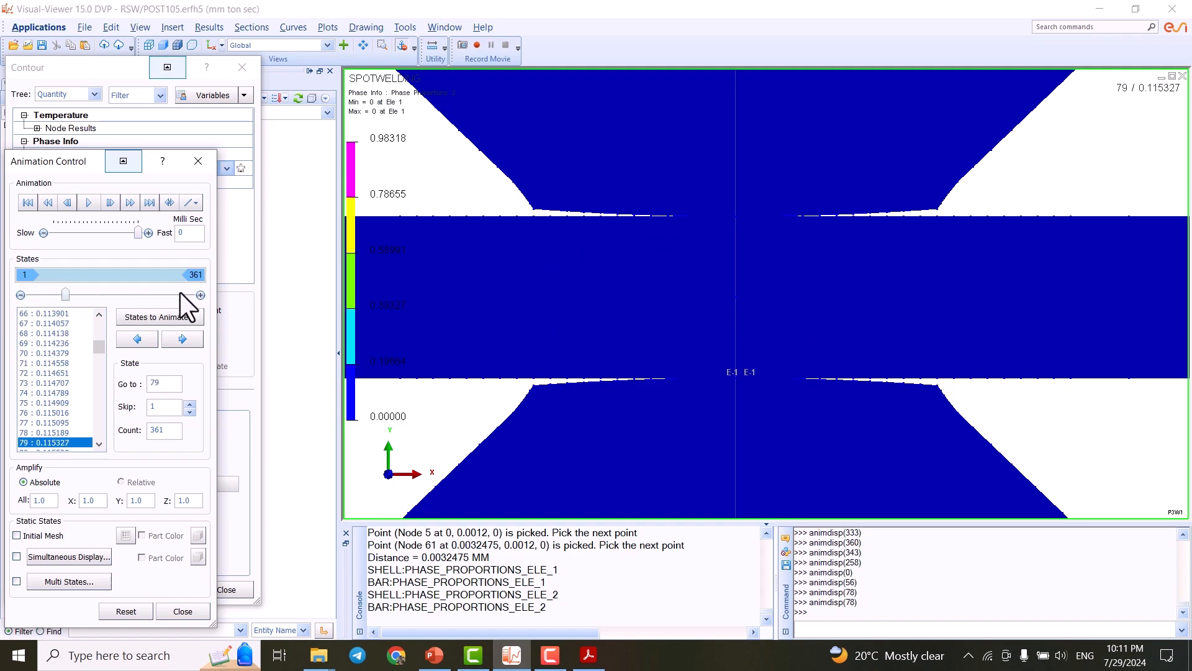
left_click(200, 295)
left_click_drag(81, 294, 138, 293)
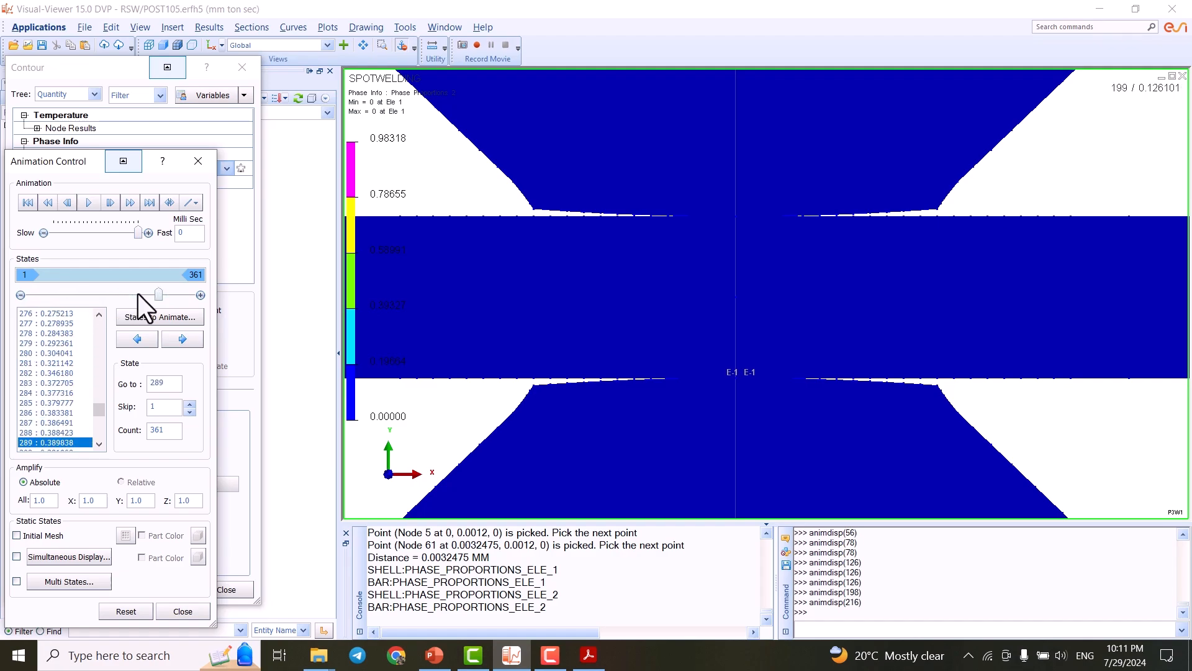
left_click(200, 295)
left_click(200, 295)
left_click_drag(167, 297, 193, 297)
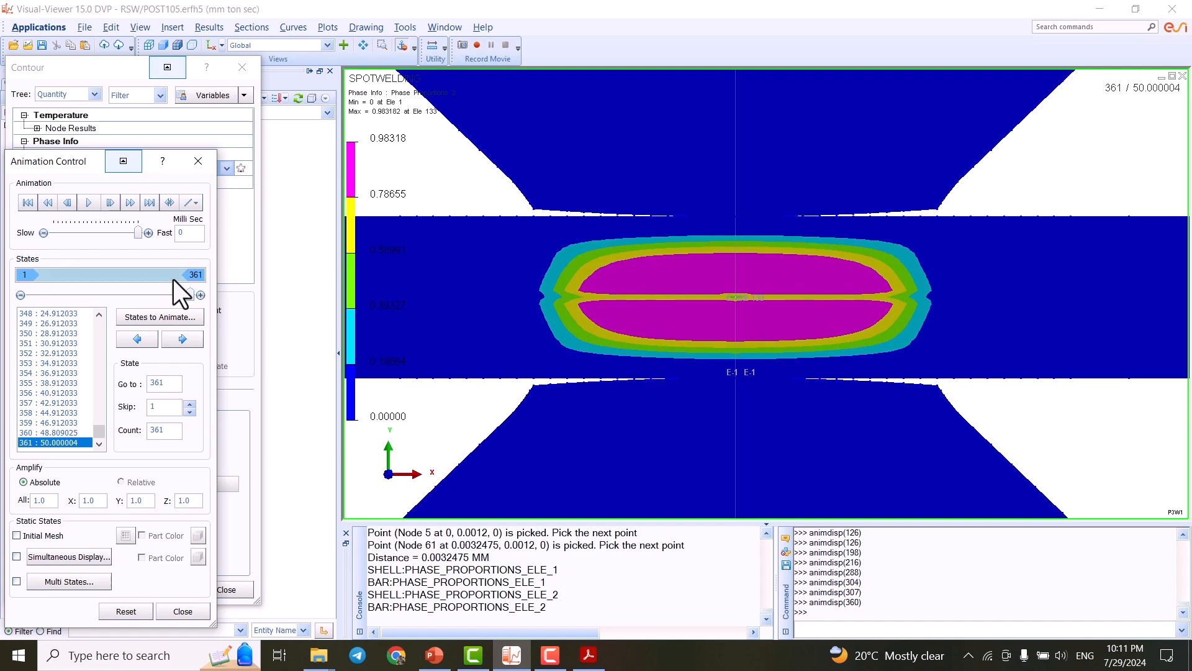
Examine the final phase 2 distribution in the weld nugget closely, and close the animation controls
left_click(704, 285)
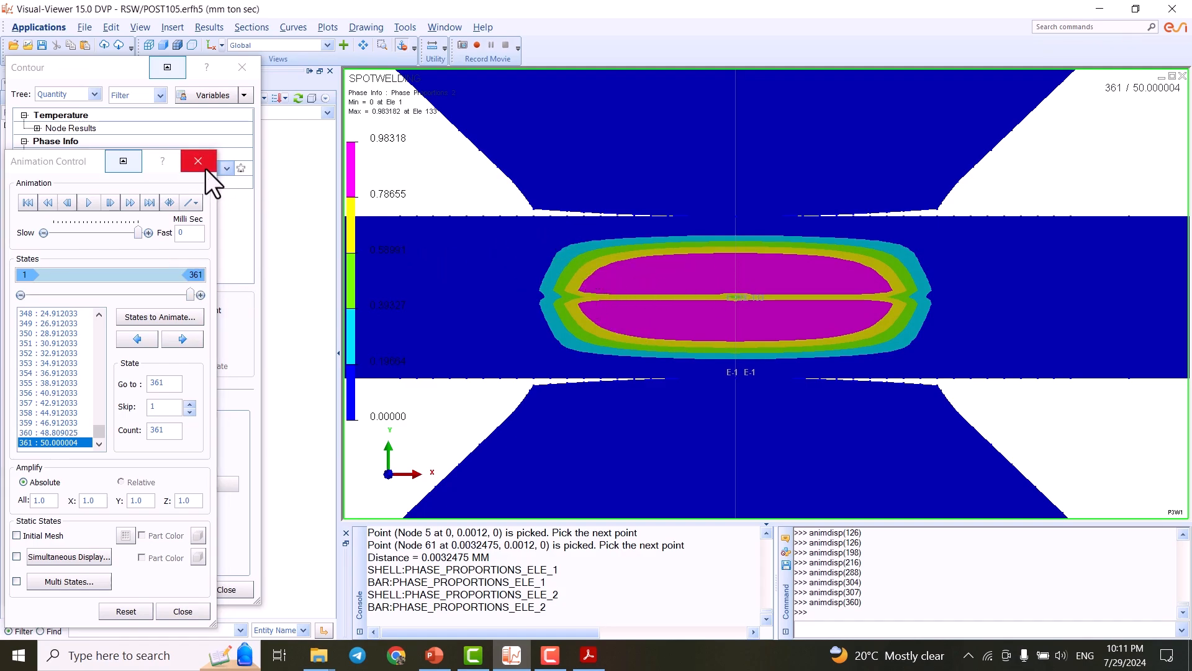
scroll(832, 292, "up", 5)
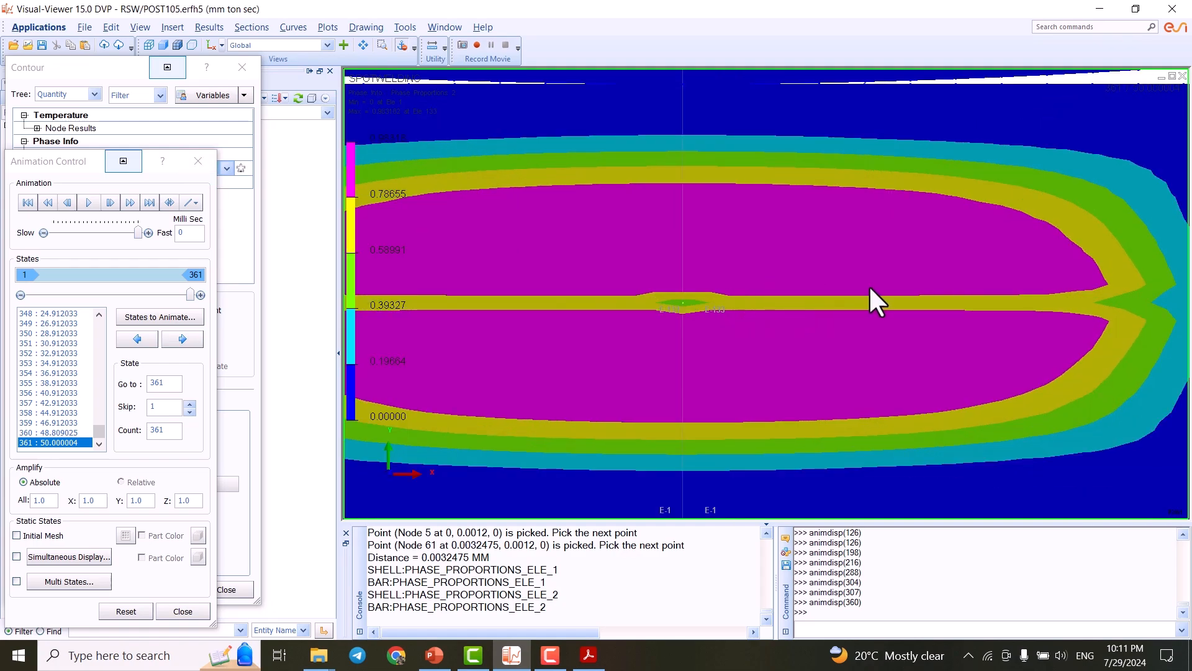
scroll(803, 304, "down", 1)
scroll(903, 300, "down", 2)
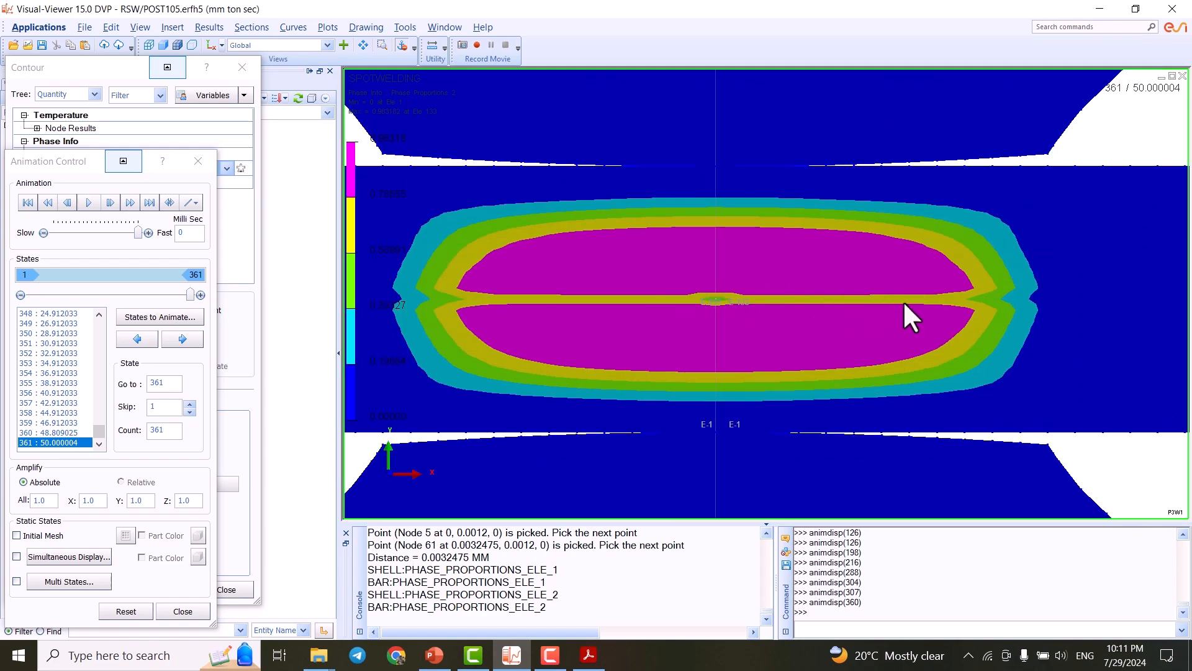
scroll(850, 298, "up", 2)
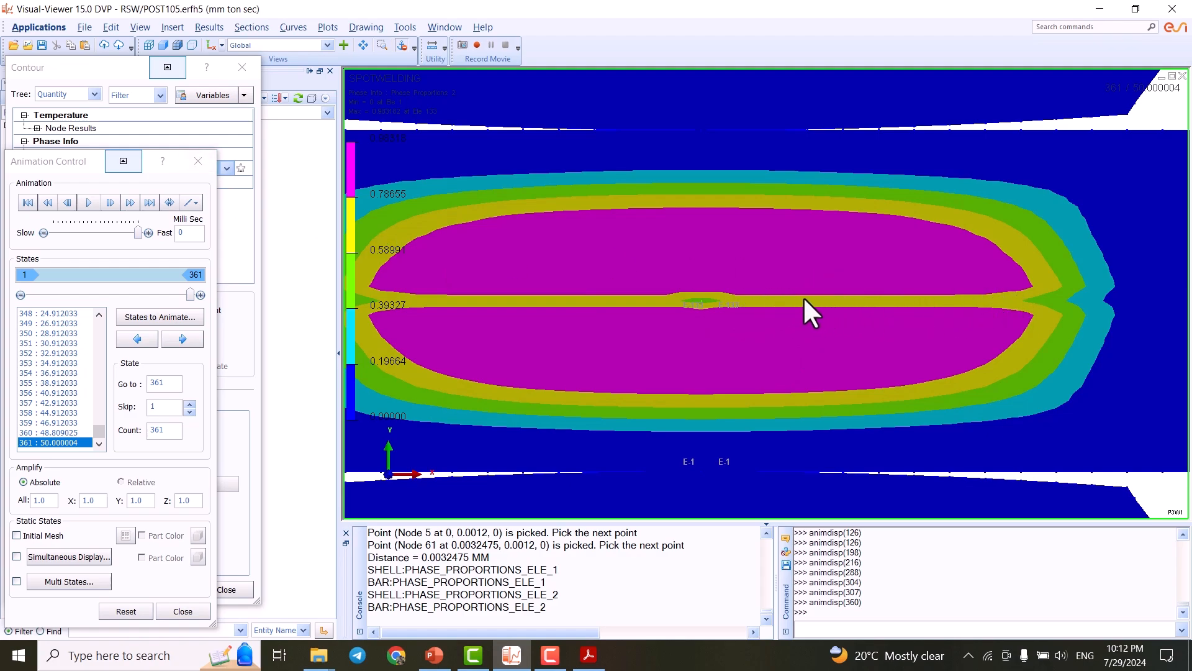
scroll(765, 306, "down", 1)
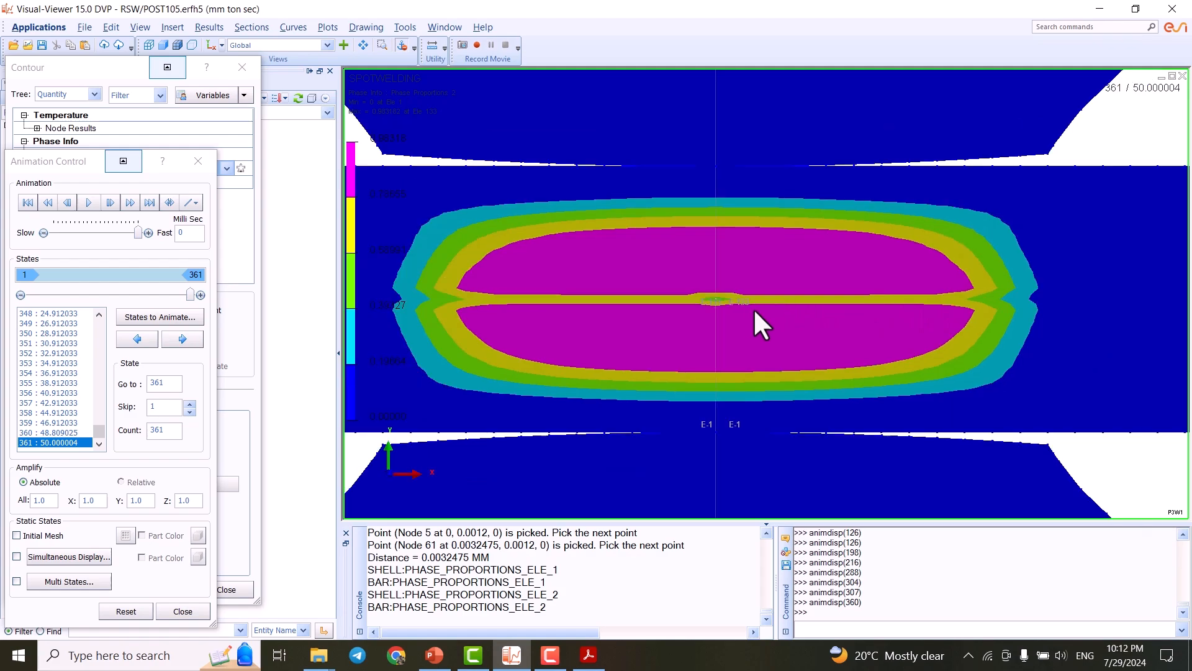
scroll(802, 285, "down", 4)
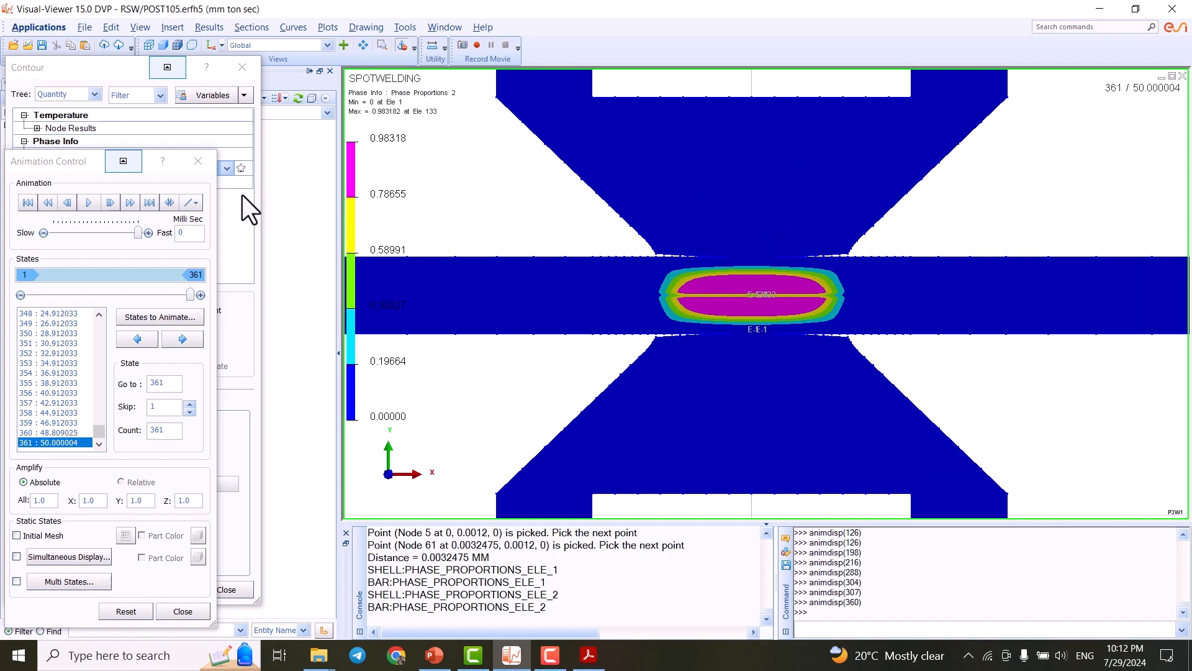
left_click(198, 161)
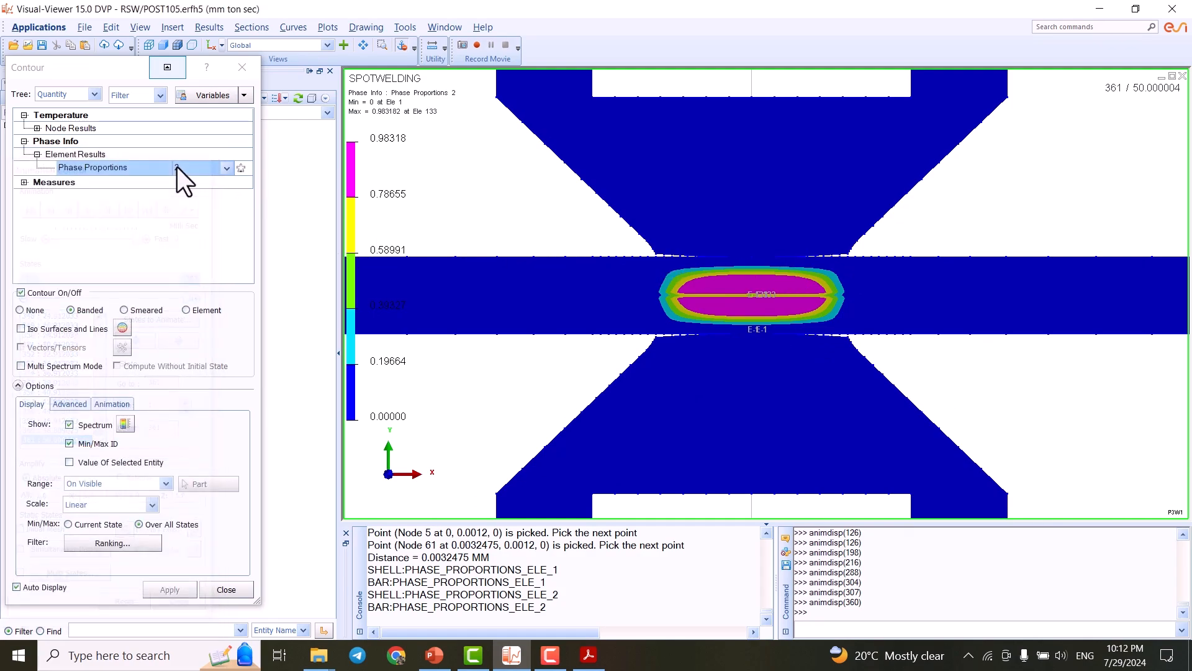
Change the Phase Proportions contour to phase 3, check the Material Phases slide in PowerPoint, and return to Visual-Viewer
left_click(226, 168)
left_click(199, 203)
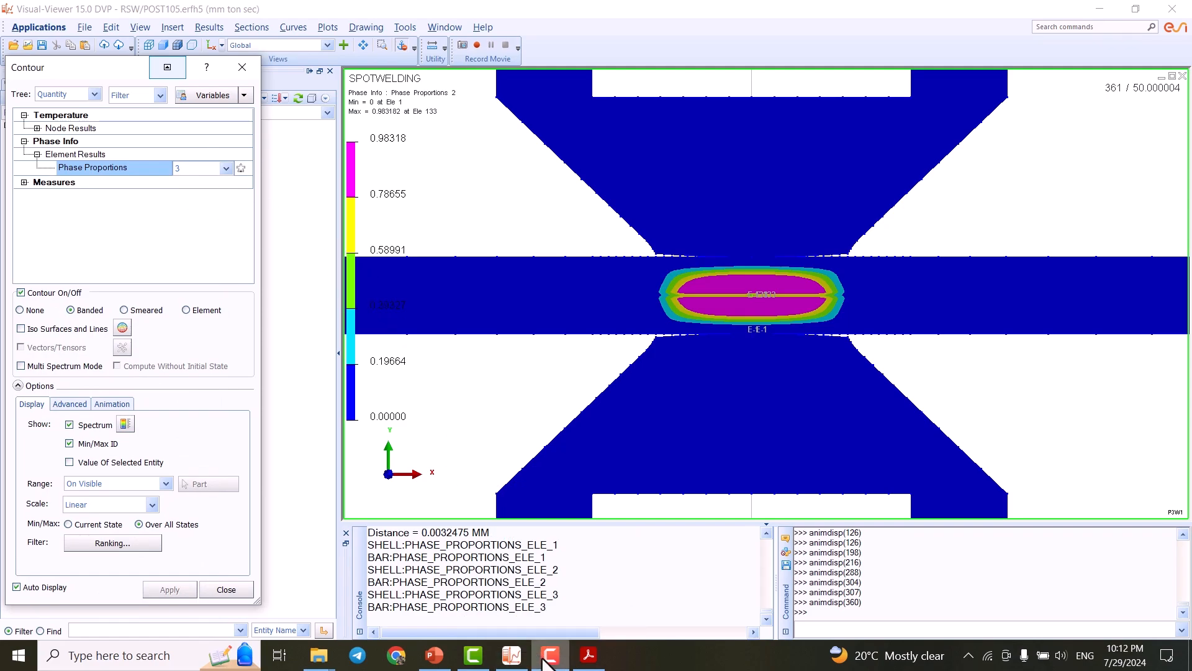
left_click(438, 657)
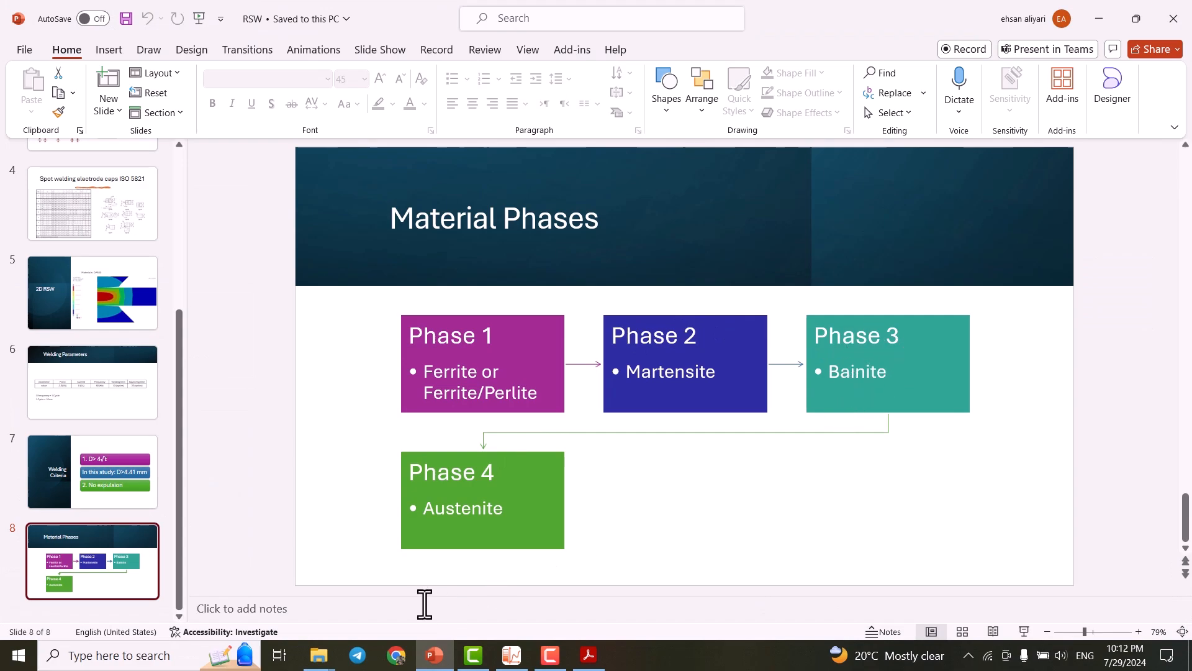
left_click(508, 656)
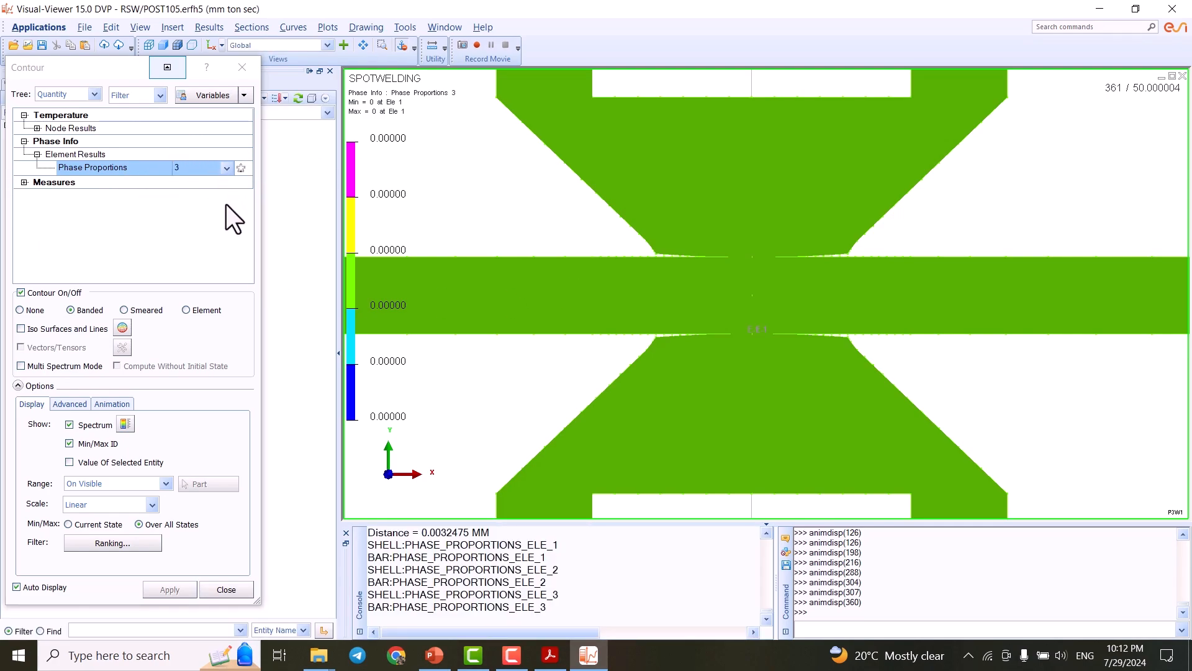
Open the animation controls, check the phase 3 contour across the states up to state 339, and close the controls
left_click(203, 28)
left_click(212, 39)
mouse_move(188, 295)
left_mouse_down()
mouse_move(38, 295)
mouse_move(147, 272)
mouse_move(181, 298)
left_mouse_up()
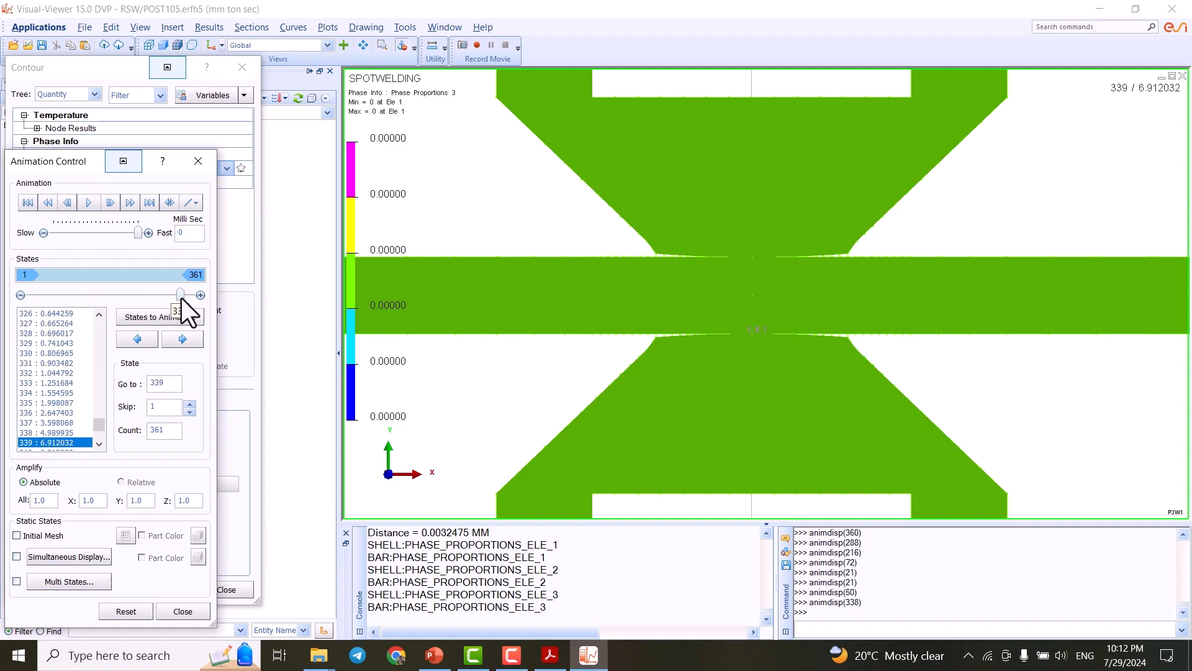
left_click(199, 162)
Change the Phase Proportions contour to phase 4 and open the animation controls
left_click(222, 165)
left_click(203, 214)
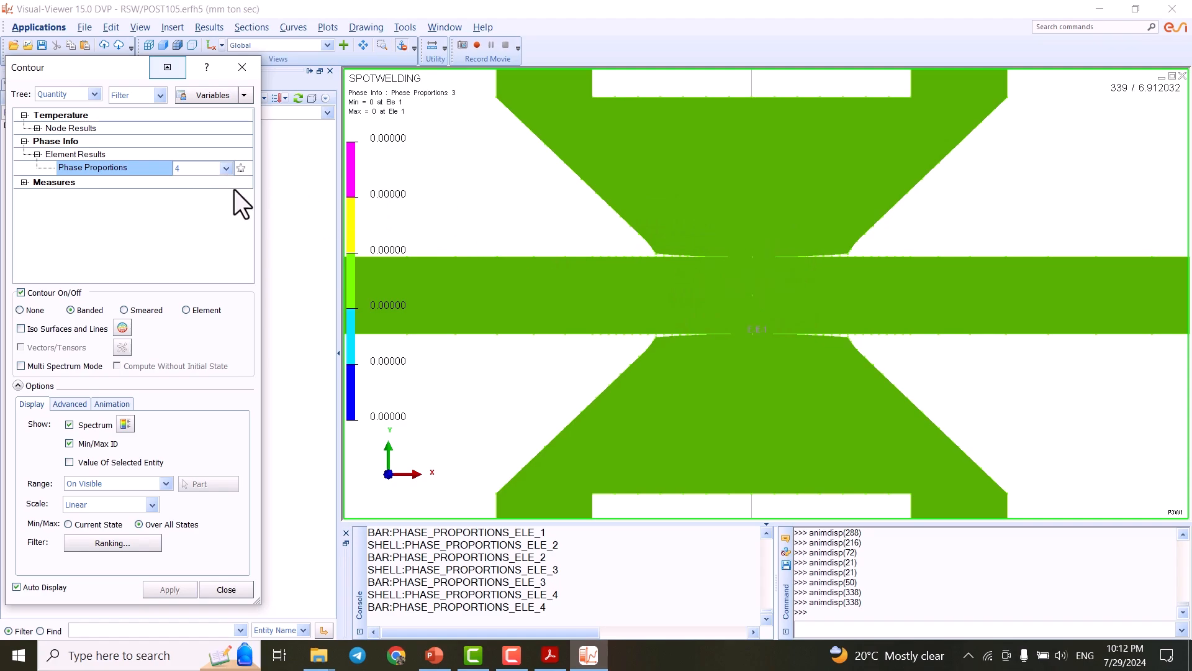
left_click(207, 32)
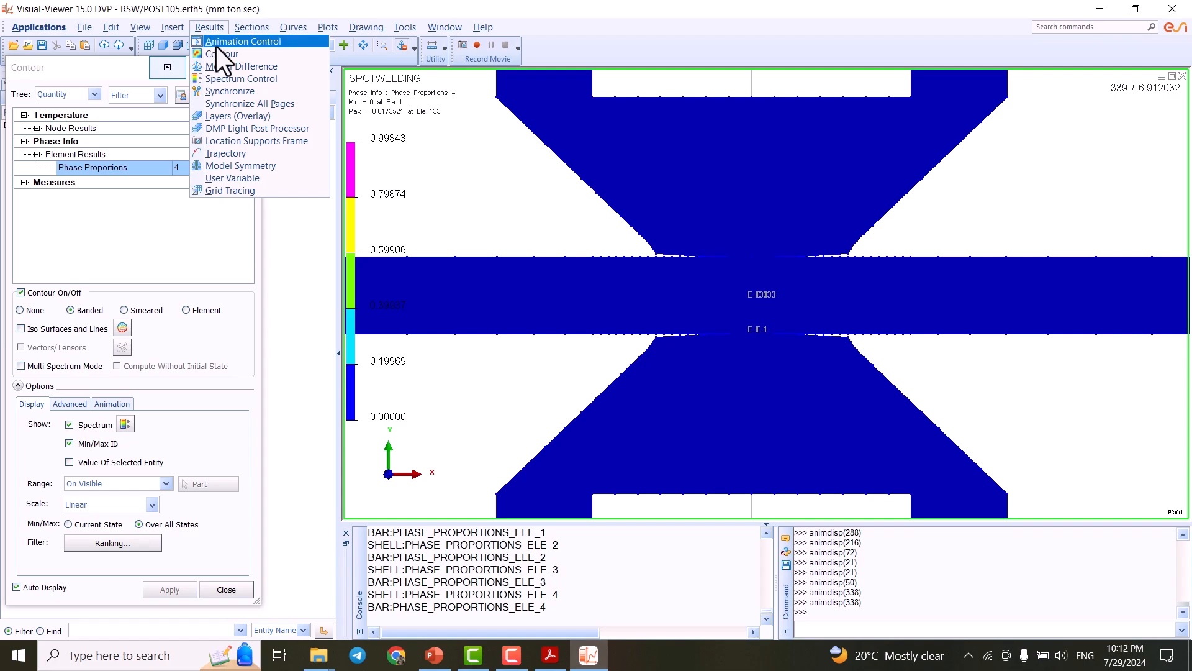
left_click(217, 42)
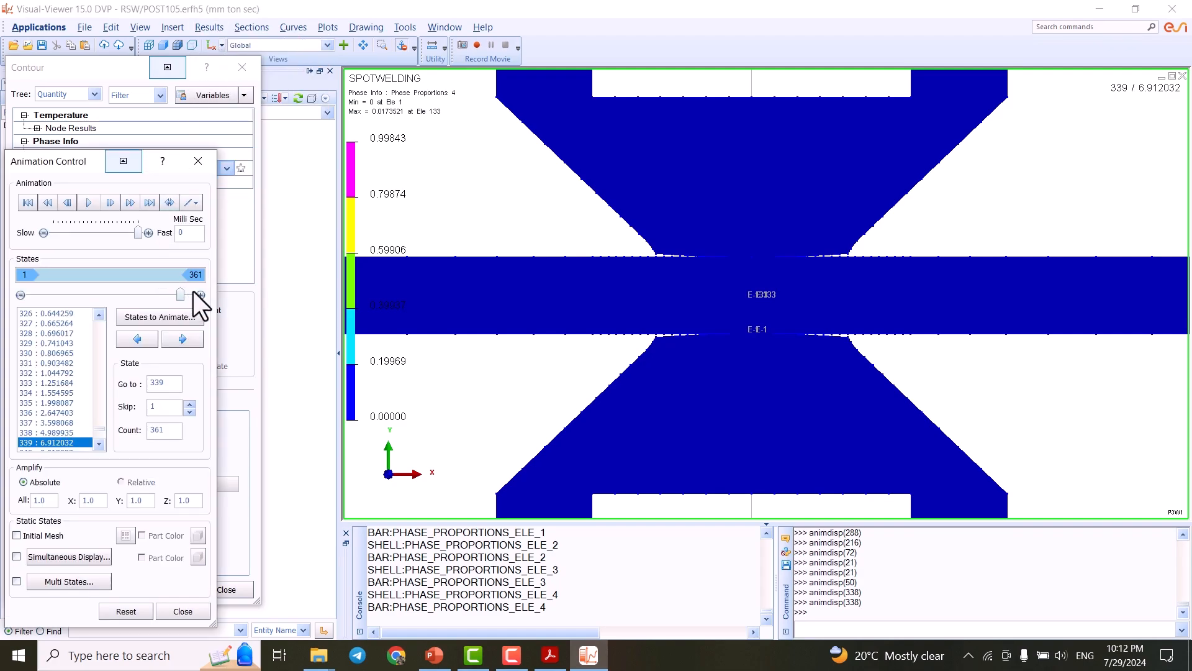
Move the phase 4 contour back to the earliest states and advance it to state 197
left_click(123, 294)
left_click(84, 298)
left_click(84, 297)
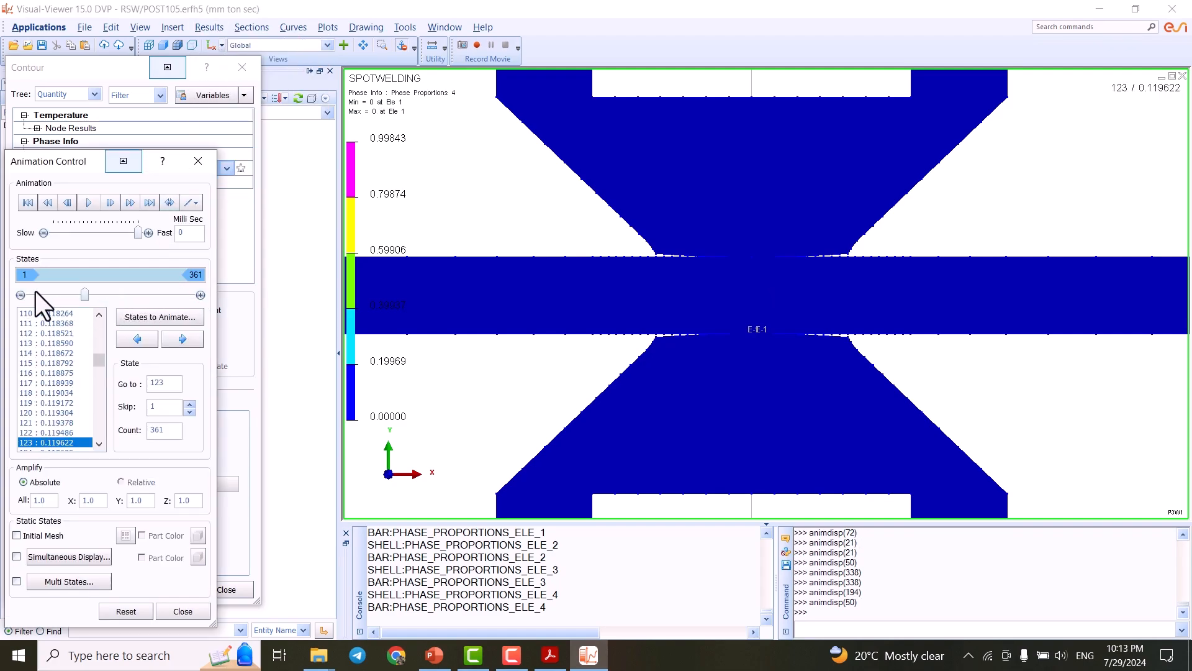
mouse_move(83, 297)
left_mouse_down()
mouse_move(27, 292)
mouse_move(60, 297)
left_mouse_up()
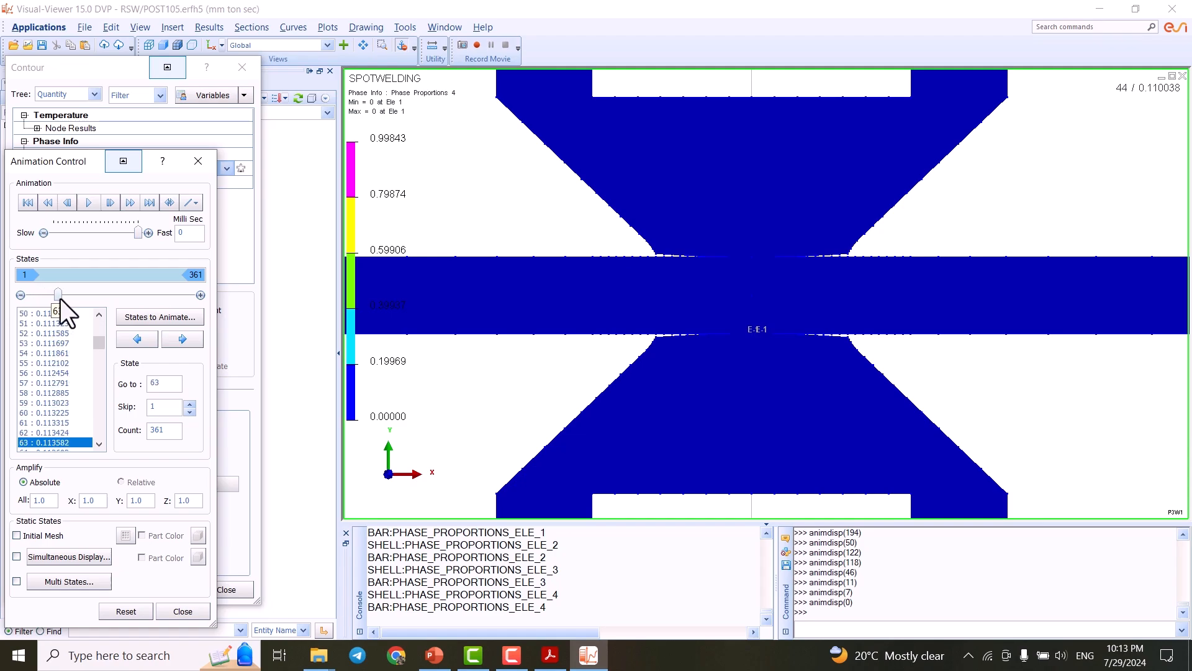
left_click(201, 295)
left_click(201, 295)
left_click(201, 295)
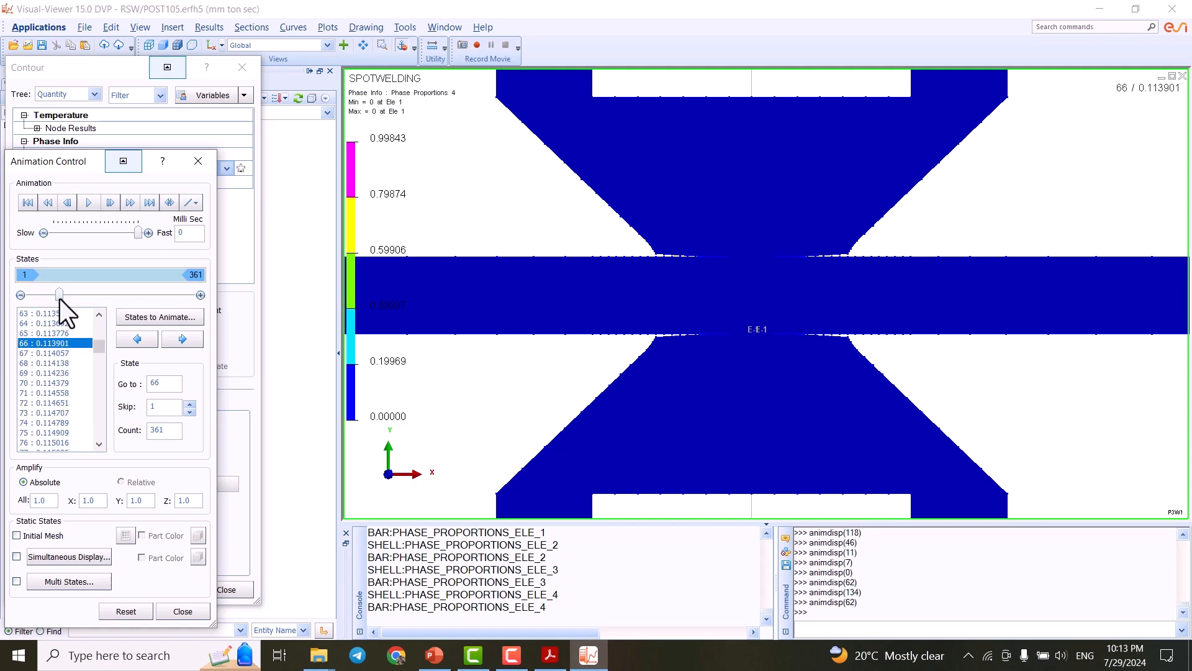
left_click_drag(62, 297, 116, 296)
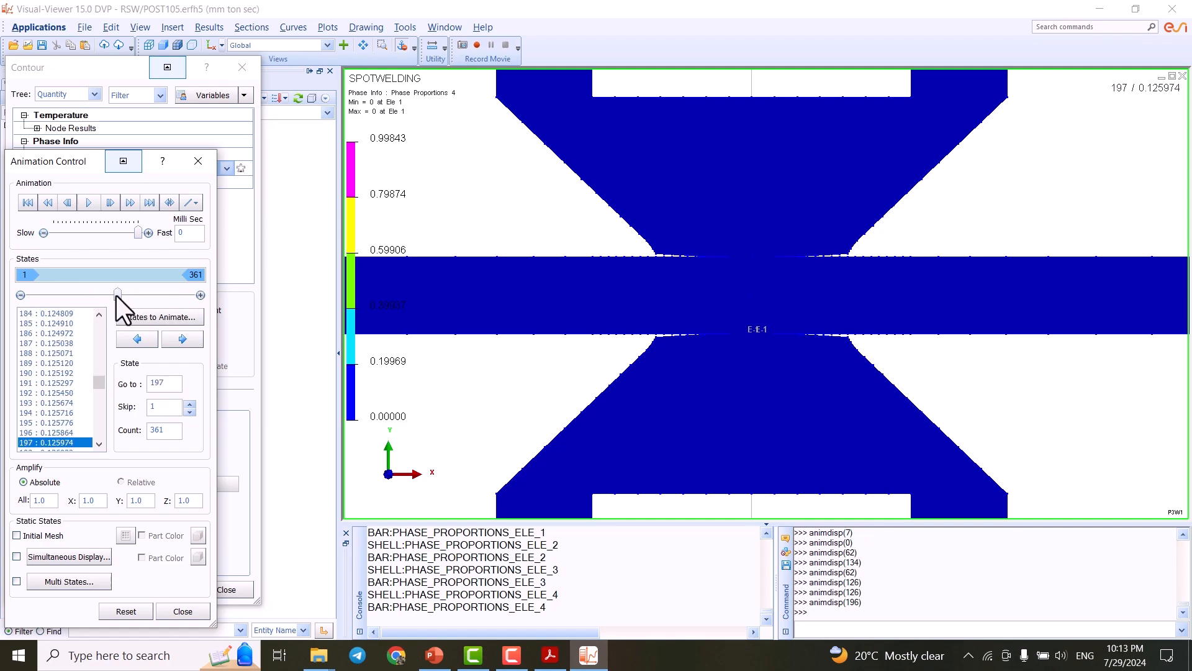
Step the phase 4 contour forward one state at a time to state 283 to examine its development in the weld
left_click(200, 295)
left_click(200, 295)
left_click(200, 295)
left_click(200, 295)
left_click(200, 295)
left_click(200, 295)
left_click(200, 295)
left_click(200, 295)
left_click(200, 295)
left_click(200, 295)
left_click(200, 295)
left_click(200, 295)
left_click(200, 295)
left_click(200, 295)
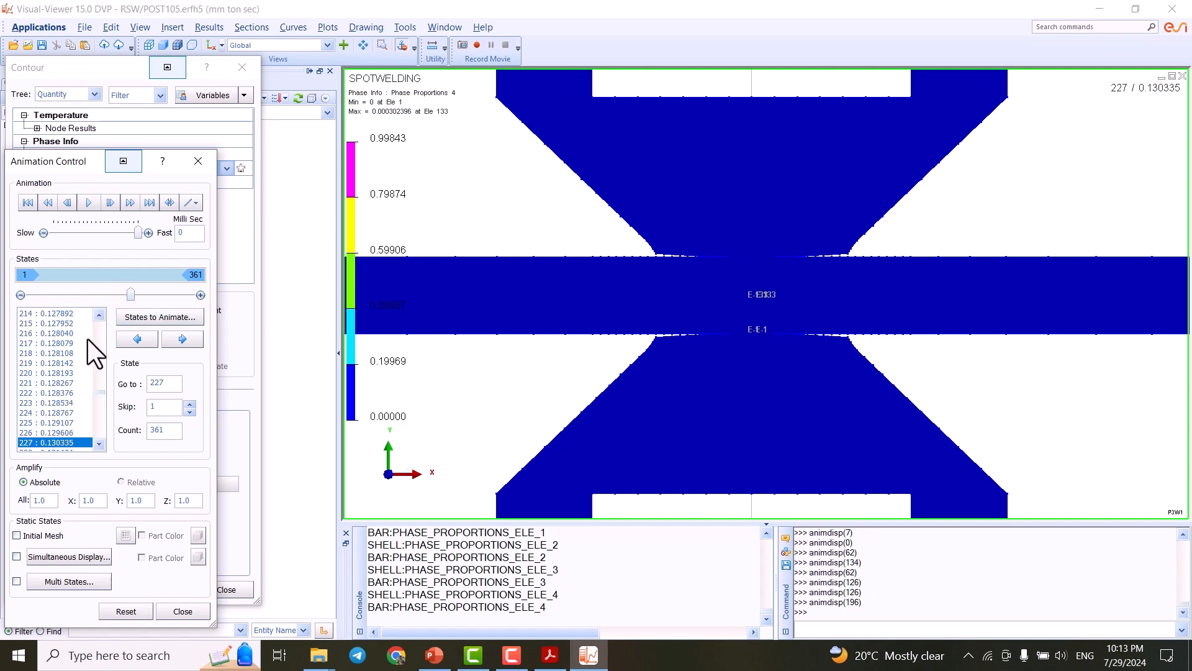
left_click(200, 295)
left_click(200, 295)
left_click(200, 295)
left_click(200, 295)
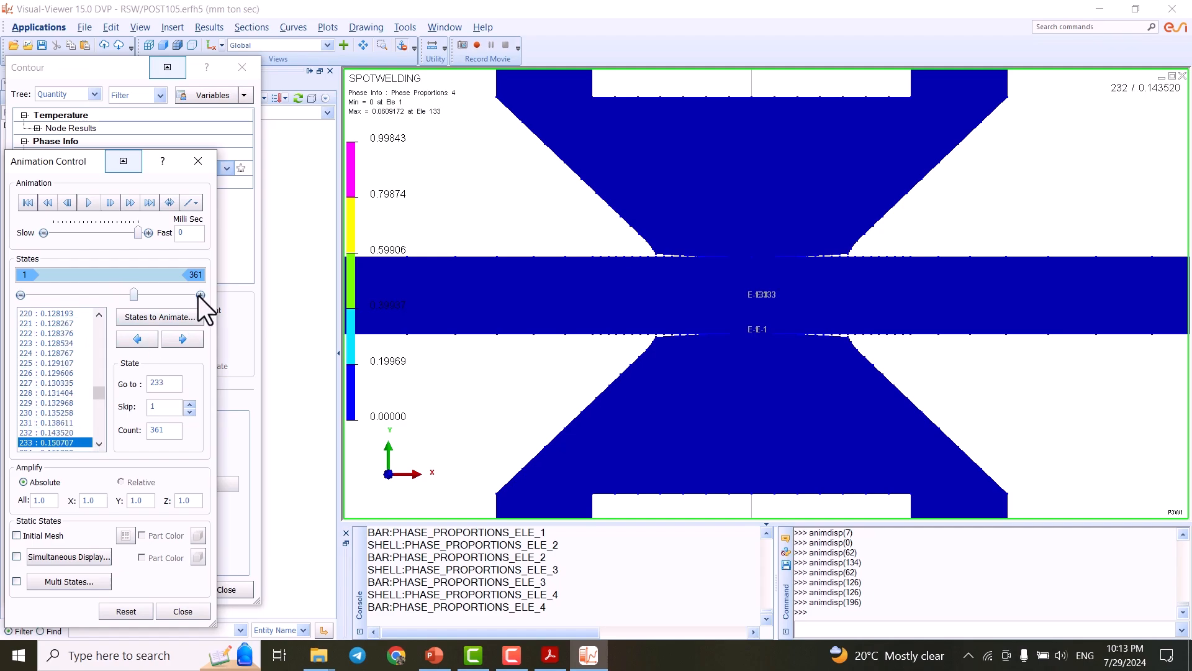
left_click(200, 295)
left_click(200, 295)
left_click(200, 295)
left_click(200, 295)
left_click(200, 295)
left_click(200, 295)
left_click(199, 295)
left_click(199, 296)
left_click(199, 296)
left_click(198, 295)
left_click(199, 296)
left_click(199, 296)
left_click(198, 296)
left_click(199, 296)
left_click(199, 295)
left_click(199, 296)
left_click(199, 295)
left_click(199, 295)
left_click(198, 295)
left_click(198, 295)
left_click(199, 295)
left_click(199, 296)
left_click(198, 296)
left_click(199, 296)
left_click(198, 296)
left_click(198, 295)
left_click(199, 295)
left_click(199, 296)
left_click(198, 295)
left_click(199, 296)
left_click(199, 295)
left_click(198, 296)
left_click(199, 295)
left_click(198, 296)
left_click(198, 295)
left_click(199, 296)
left_click(199, 296)
left_click(198, 296)
left_click(198, 295)
left_click(199, 295)
left_click(199, 295)
left_click(198, 296)
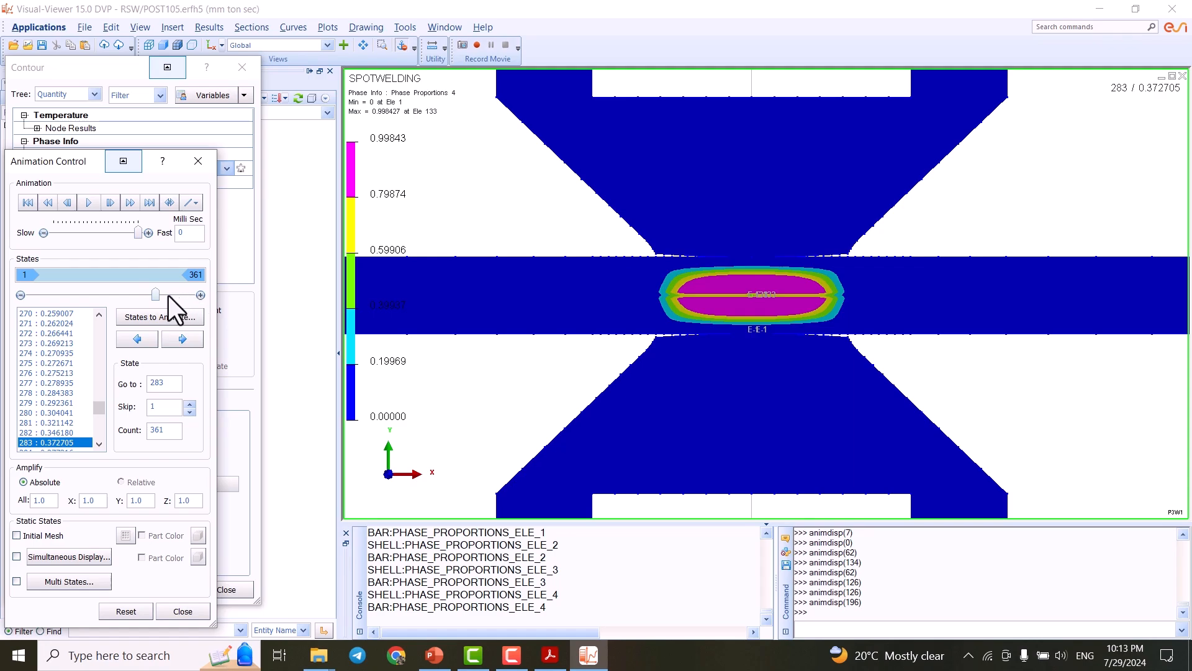
Advance the phase 4 contour through the cooling states to state 346, and close the animation controls
left_click_drag(155, 297, 191, 295)
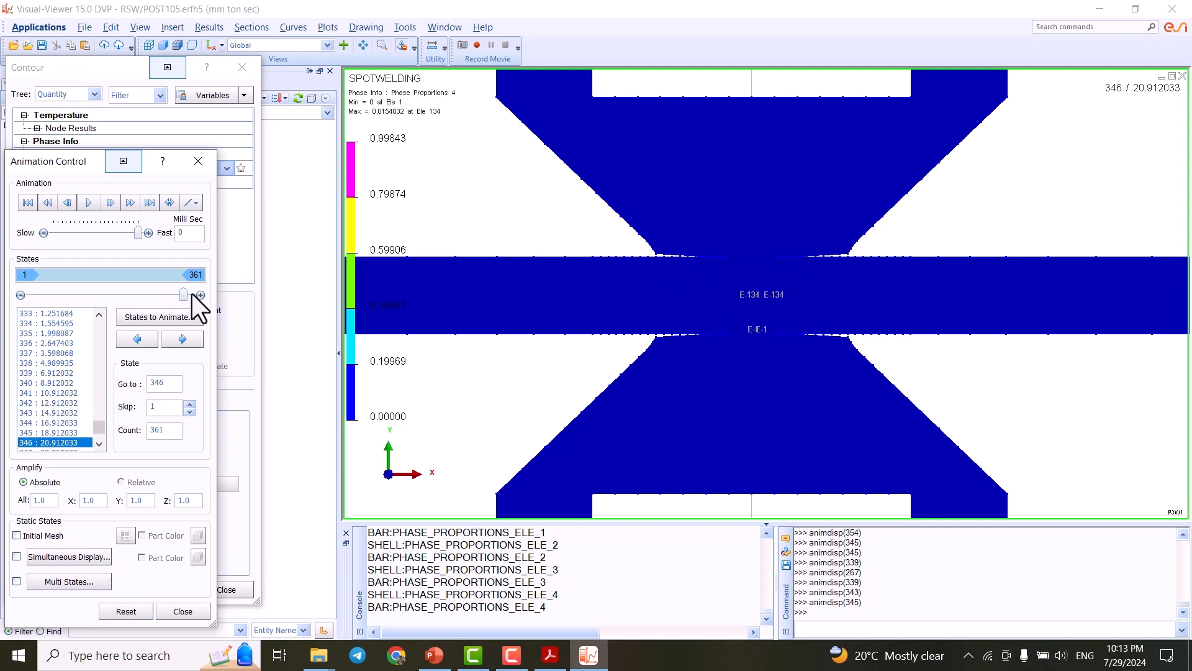
left_click(264, 257)
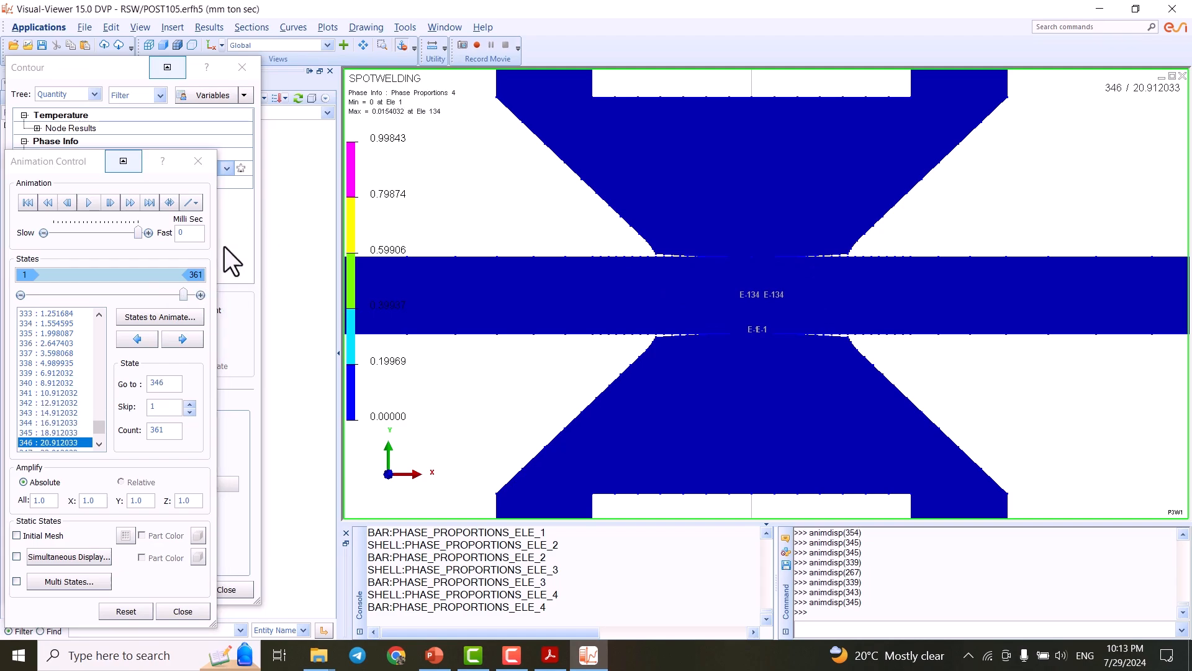
left_click(198, 162)
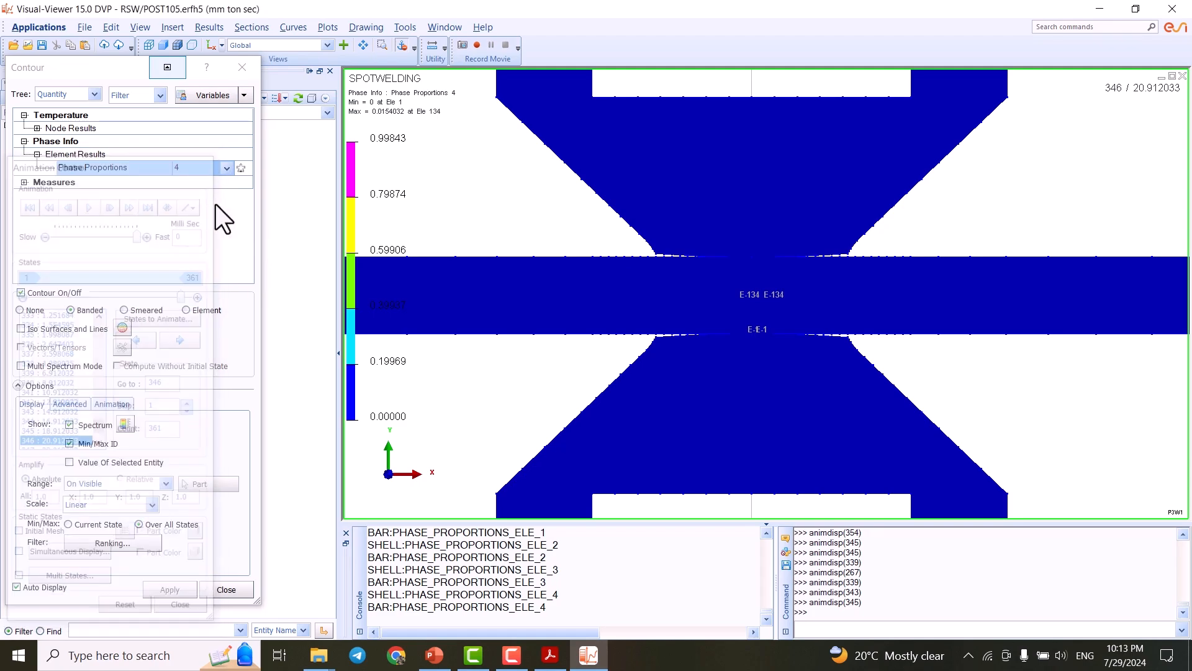
Close the contour settings and inspect the phase 4 distribution in the sheets and electrodes
left_click(239, 72)
scroll(777, 310, "down", 1)
scroll(765, 294, "up", 2)
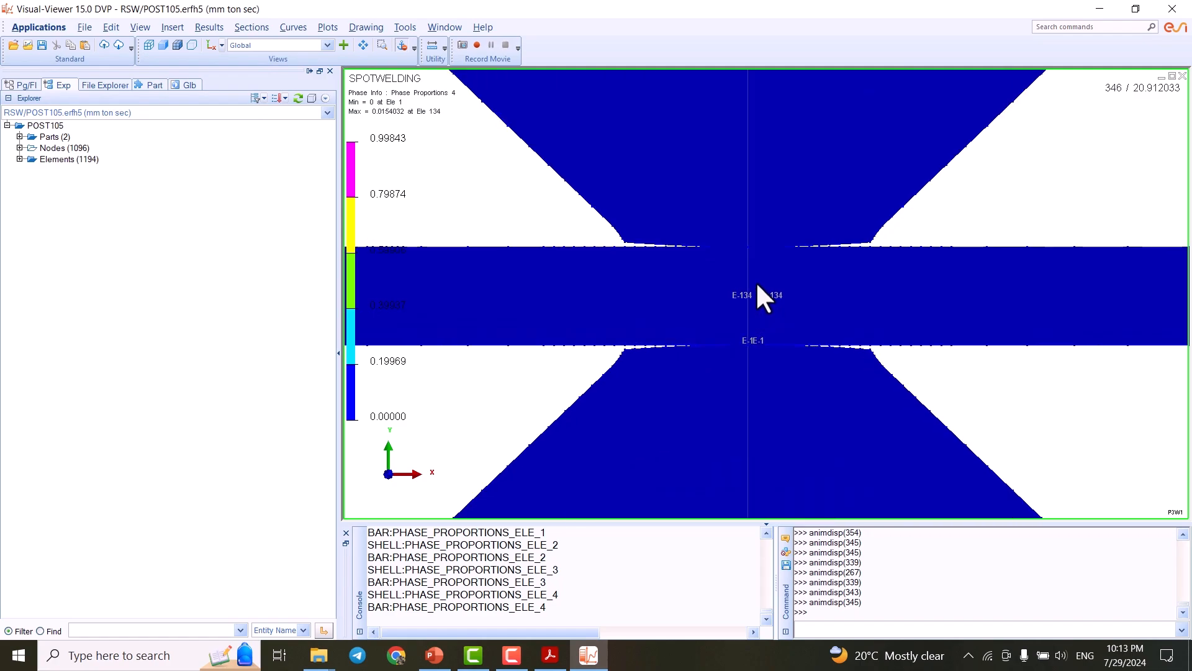
middle_click_drag(688, 296, 660, 285)
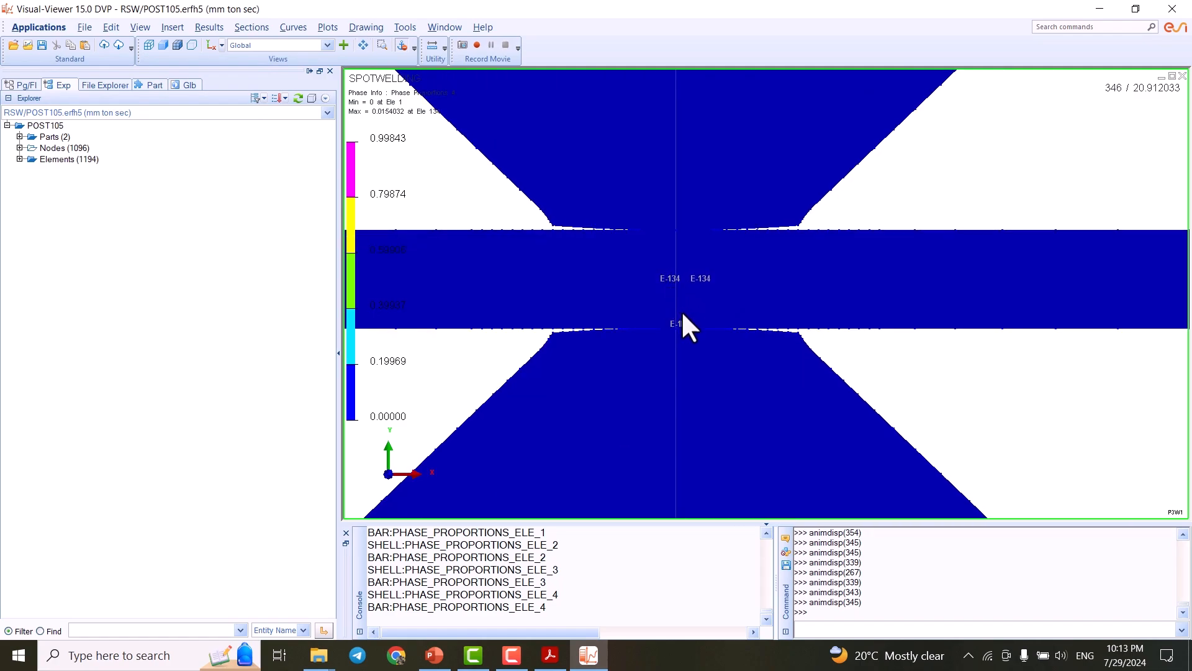
scroll(683, 312, "down", 2)
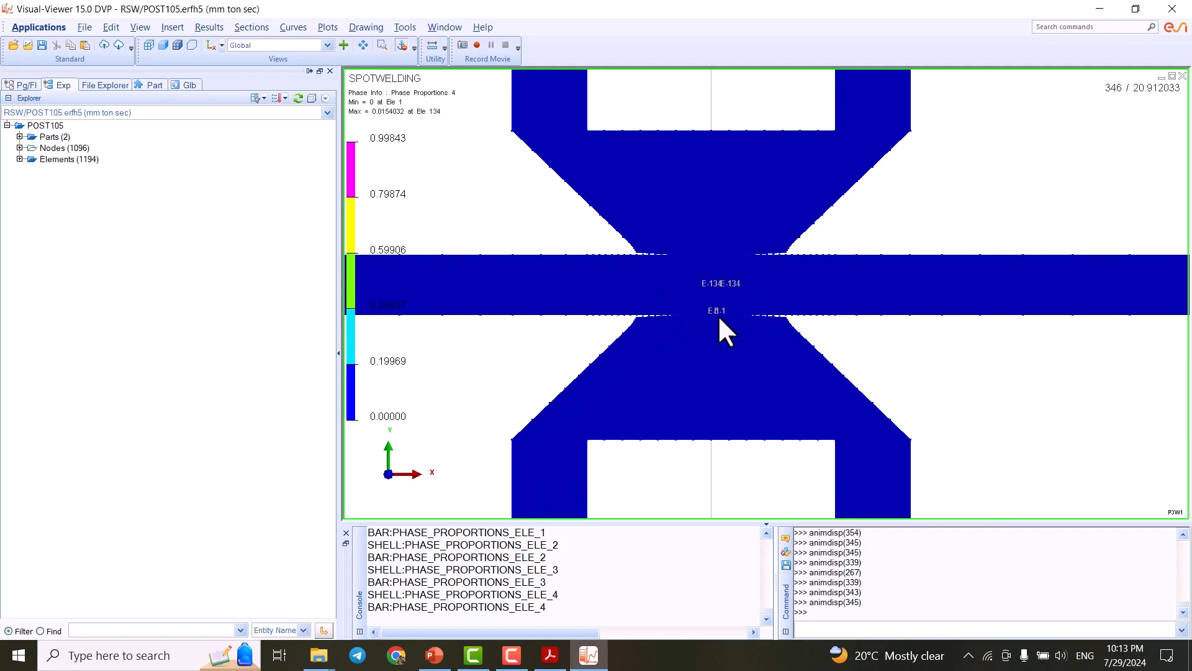